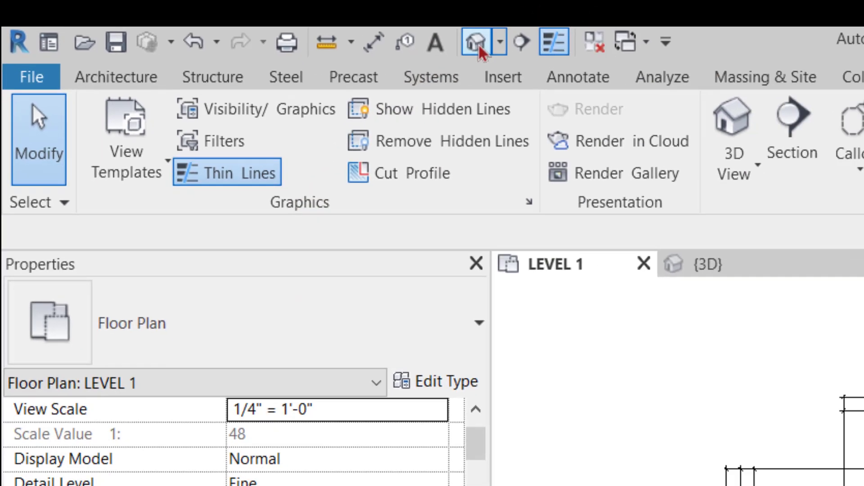
- Open the default 3D view, orbit the detached garage to face its garage door, and zoom in
click(554, 48)
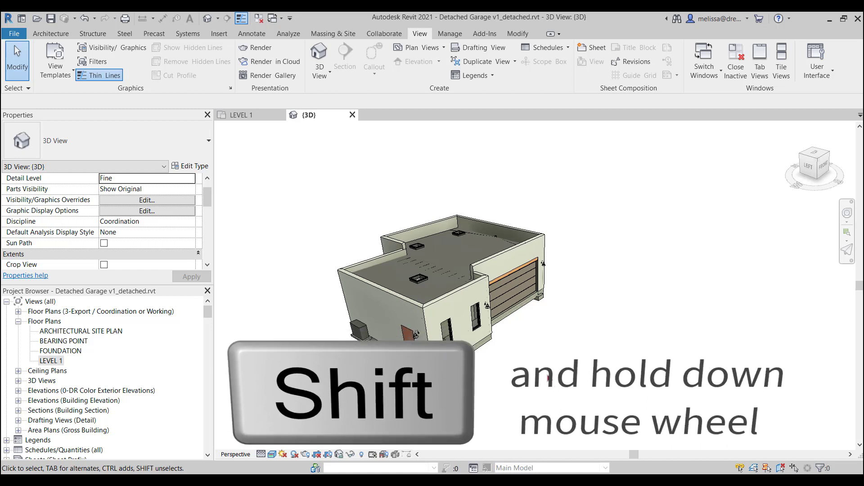
shift+middle_drag(549, 378, 361, 363)
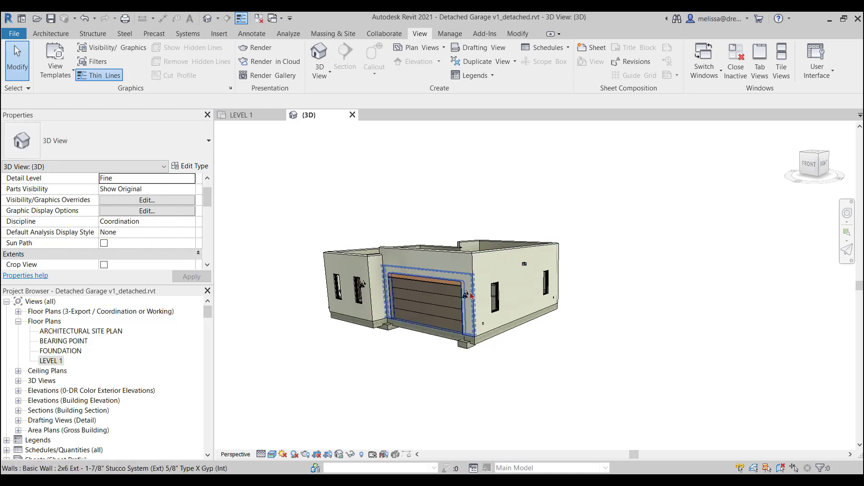
scroll(466, 297, up, 2)
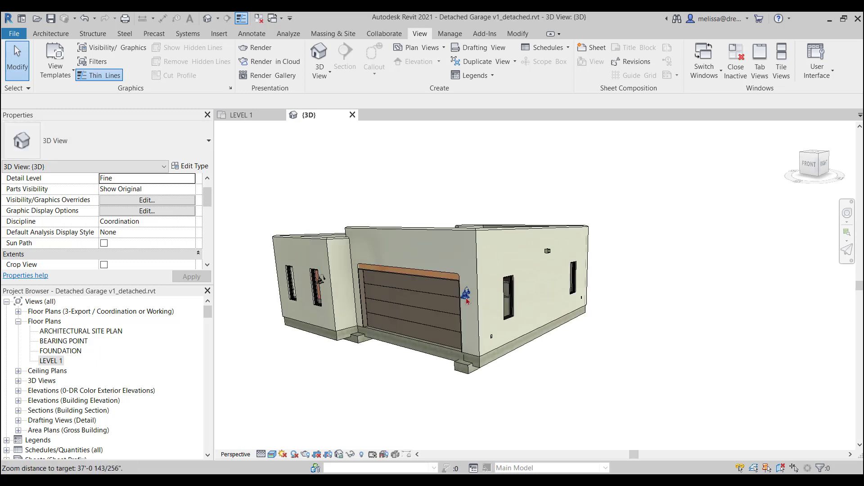
- Select the sconce light beside the garage door, orbit the model around it to see the roof, and deselect it
click(466, 298)
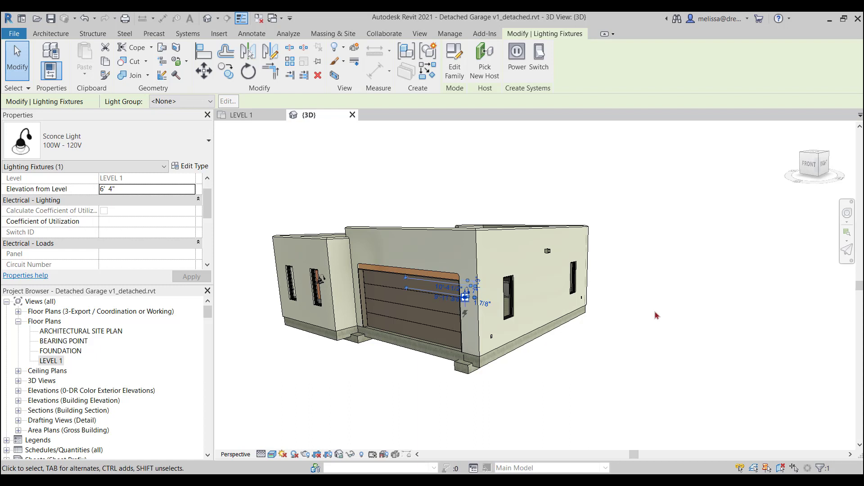
shift+middle_drag(694, 315, 725, 340)
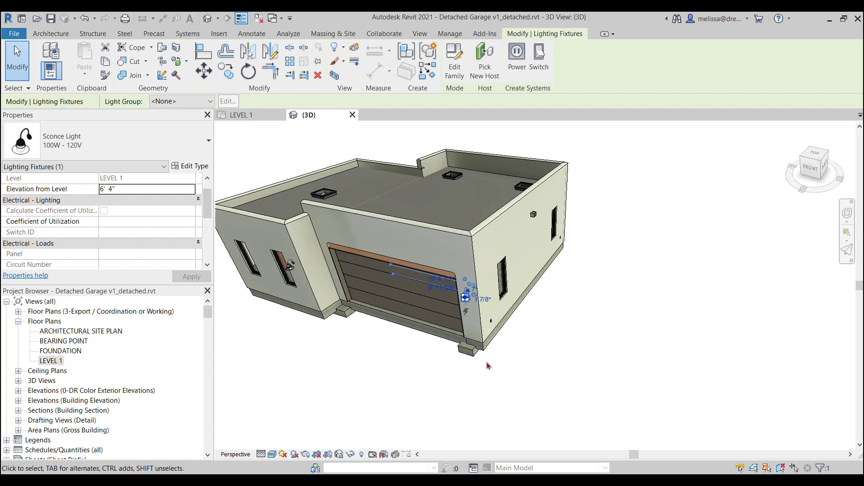
click(554, 359)
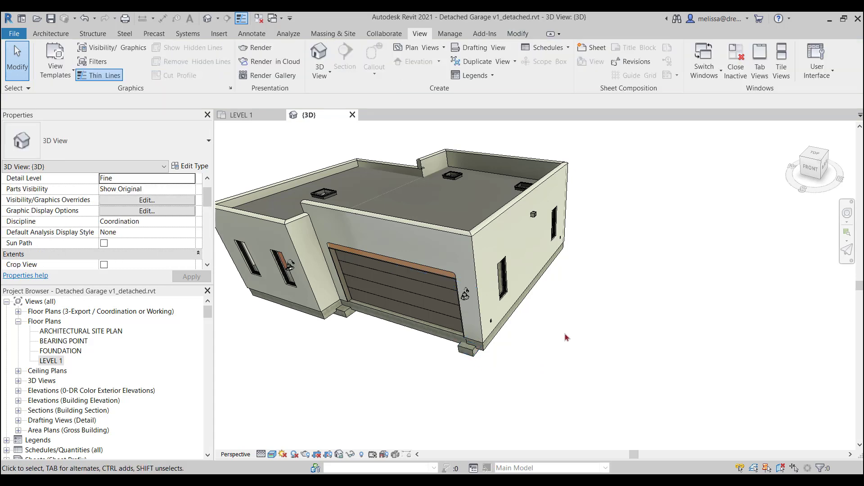
middle_drag(566, 339, 615, 401)
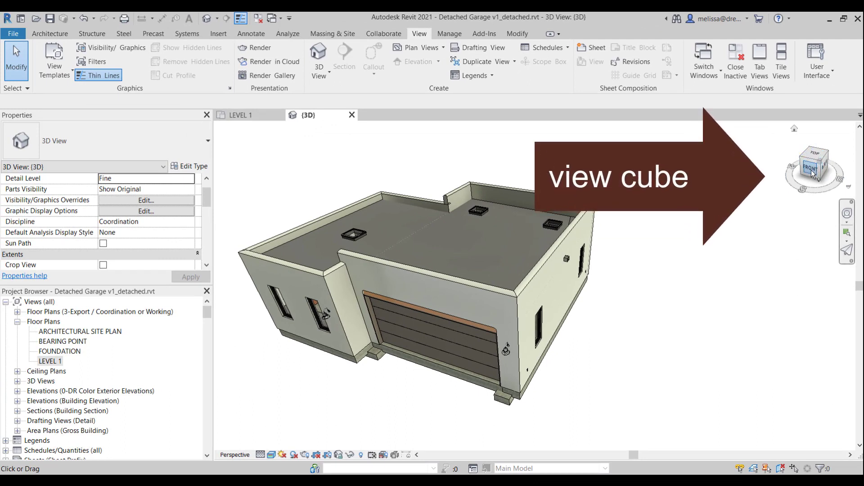
- Cycle the 3D view through front, corner, left, bottom and right orientations with the ViewCube
click(813, 174)
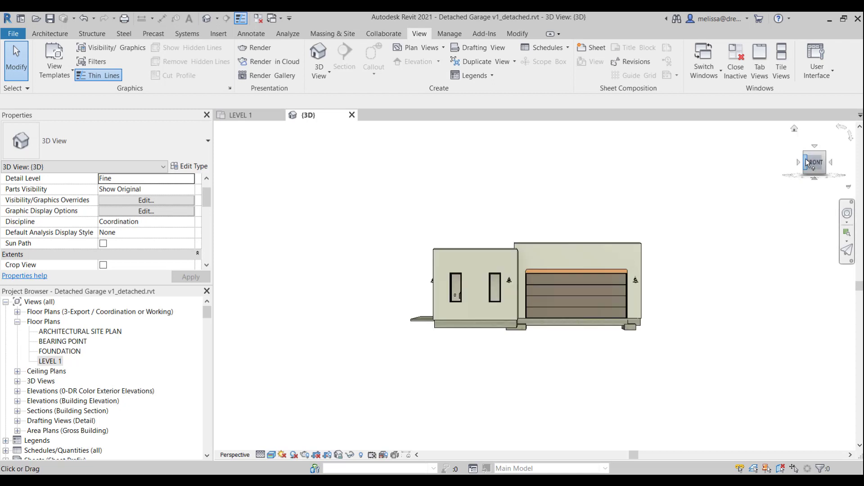
click(805, 153)
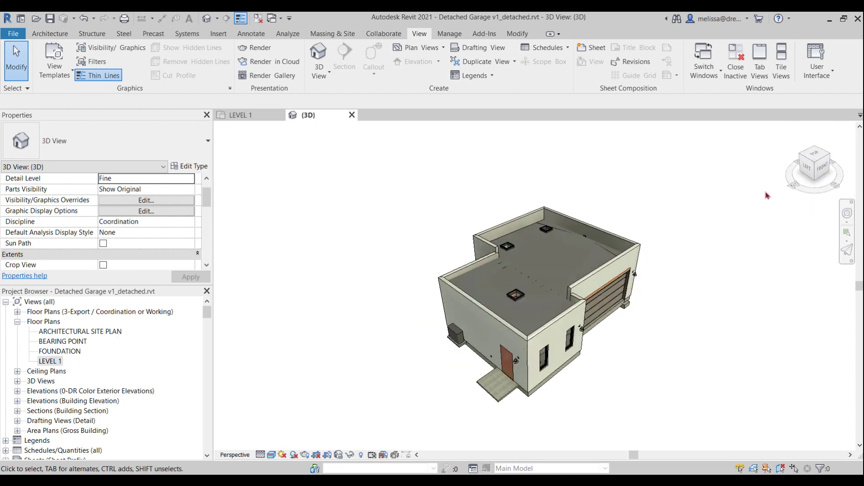
click(804, 164)
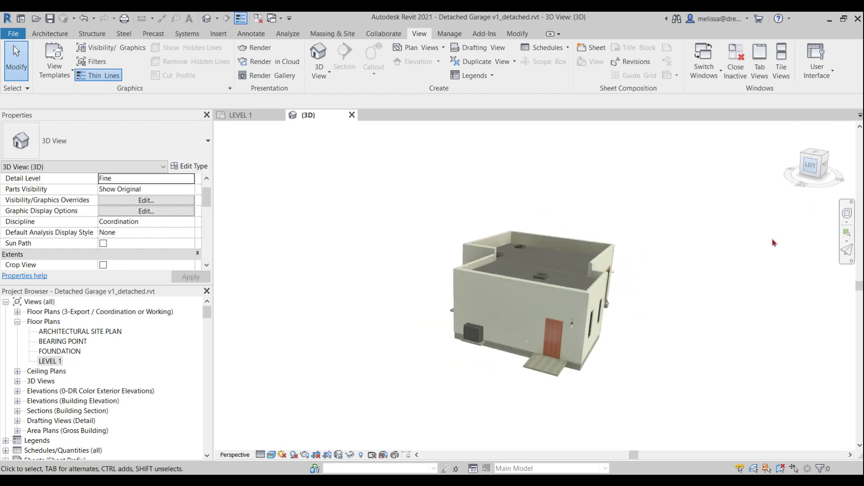
click(803, 161)
click(816, 178)
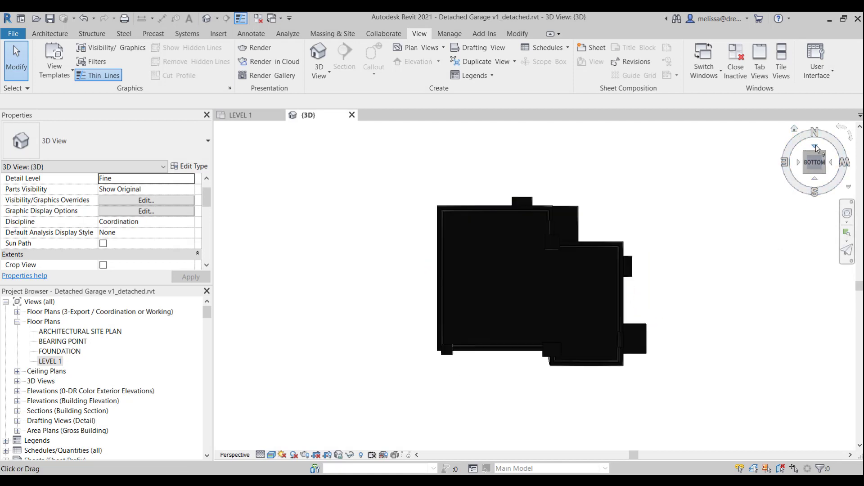
click(816, 145)
click(801, 162)
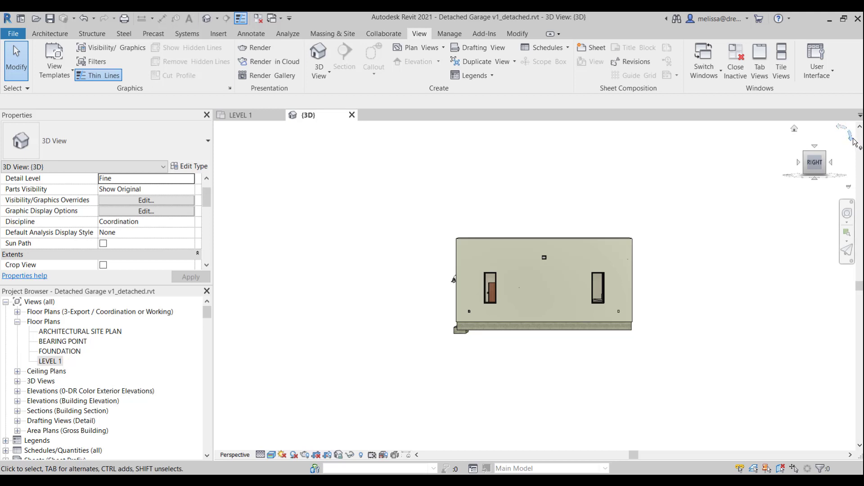
- Roll the right-side view 90 degrees and back to upright twice, and pan the garage
click(842, 129)
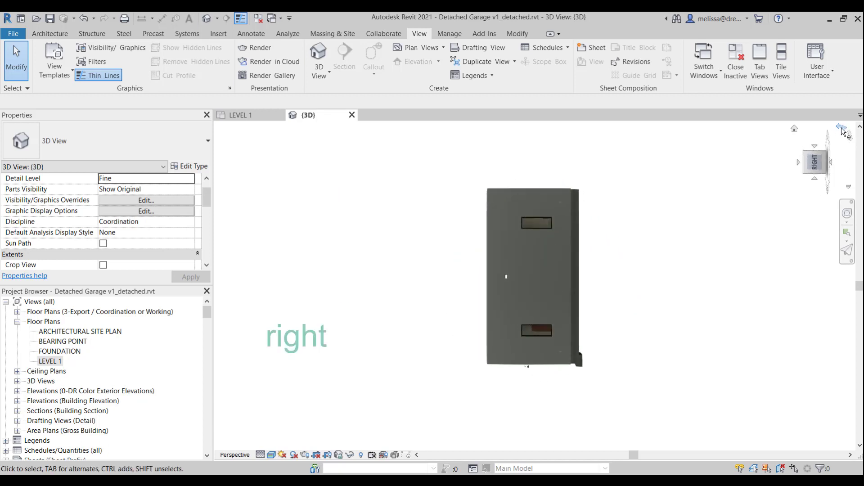
click(846, 133)
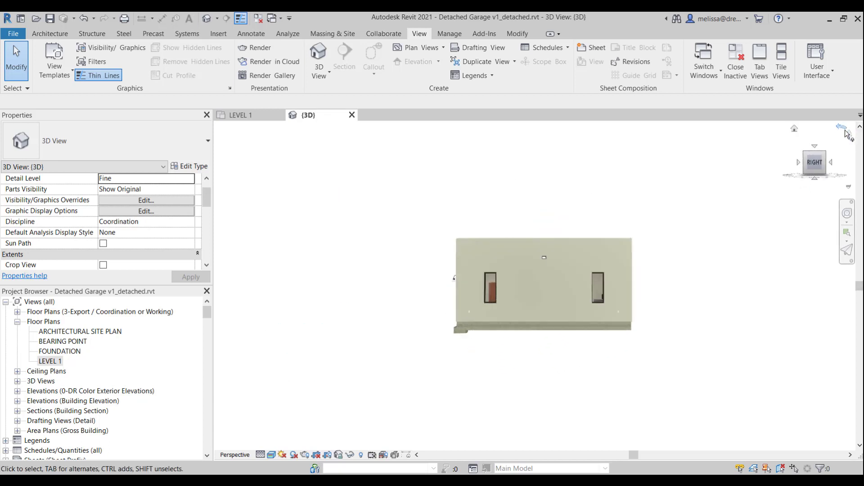
click(846, 133)
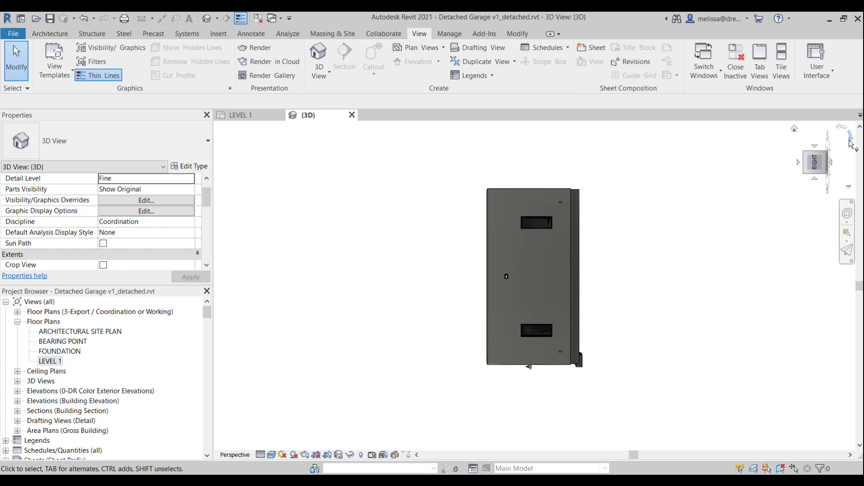
click(851, 138)
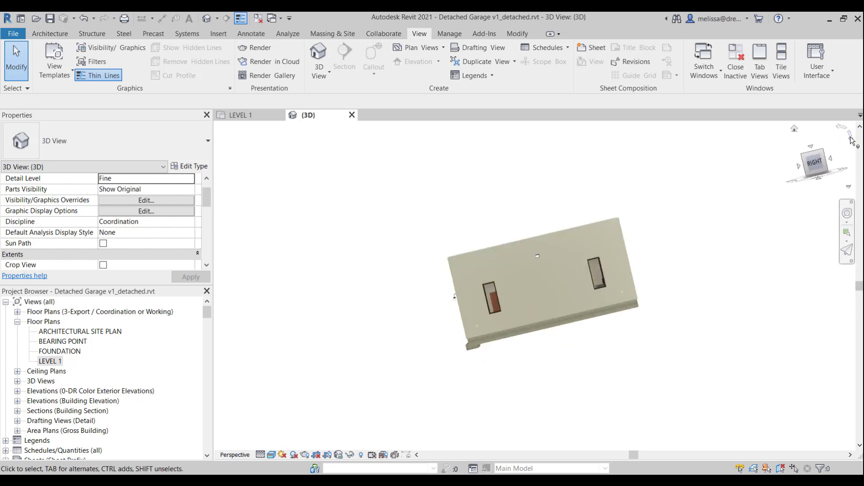
middle_drag(754, 288, 623, 320)
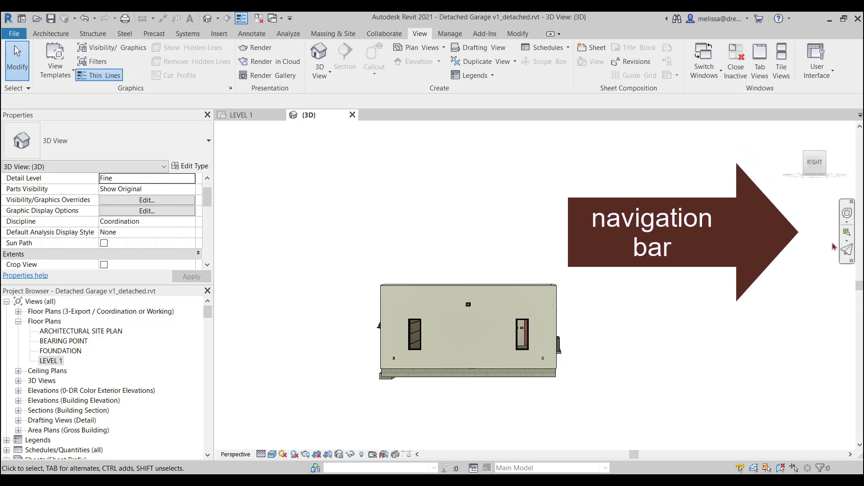
- Close the Navigation Bar and restore it through the user interface visibility options
click(853, 206)
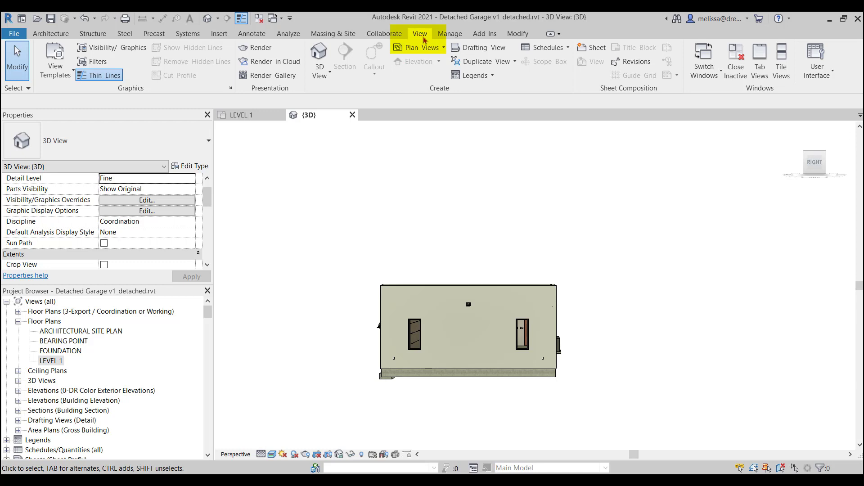
click(831, 76)
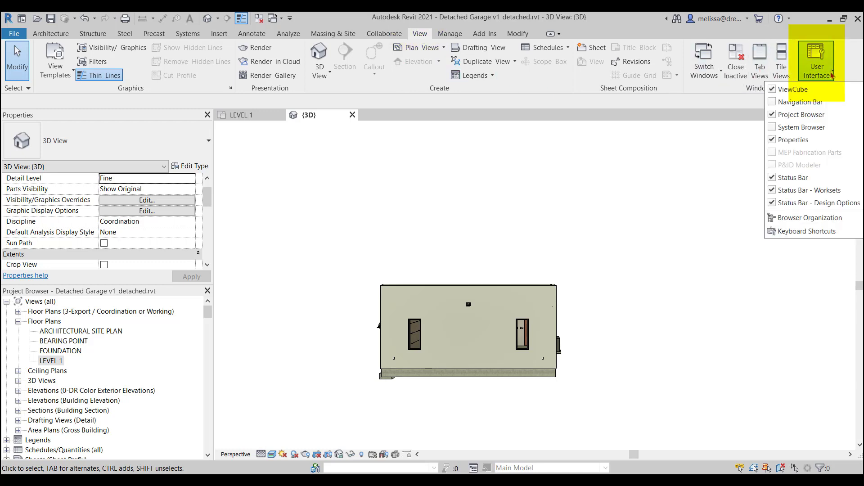
click(774, 103)
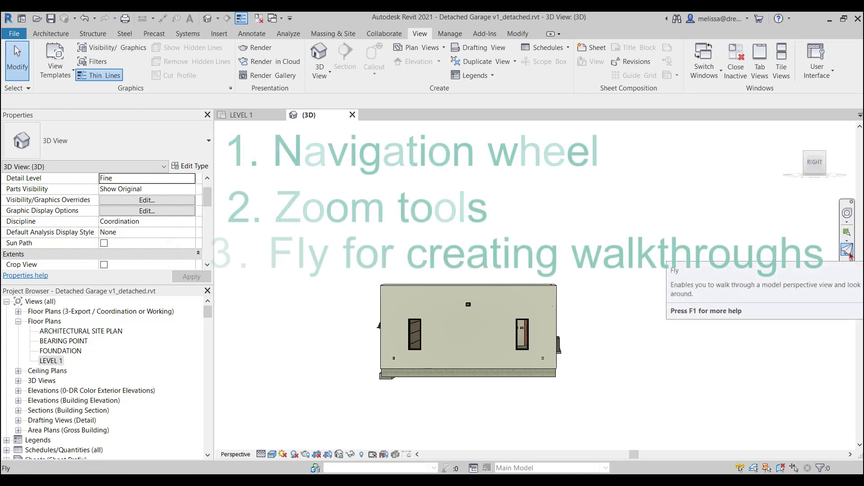
- Use the full navigation wheel to pan the garage, orbit to its back side, and zoom in
click(848, 215)
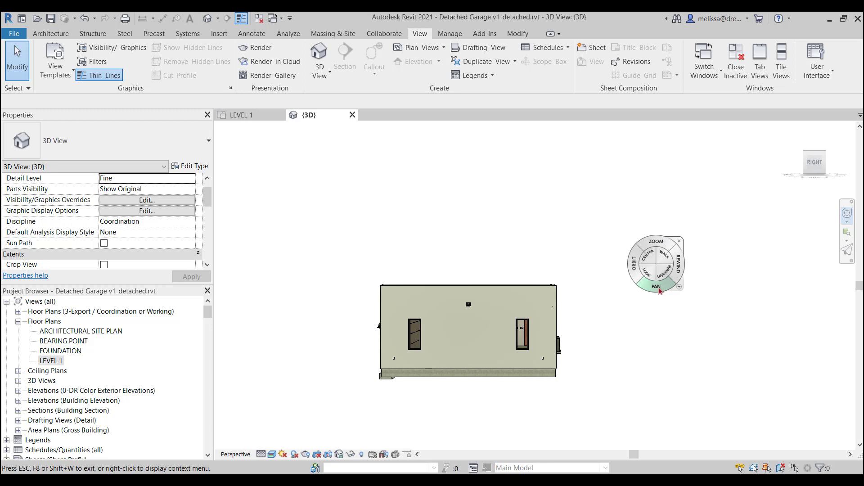
click(658, 290)
drag(658, 291, 703, 281)
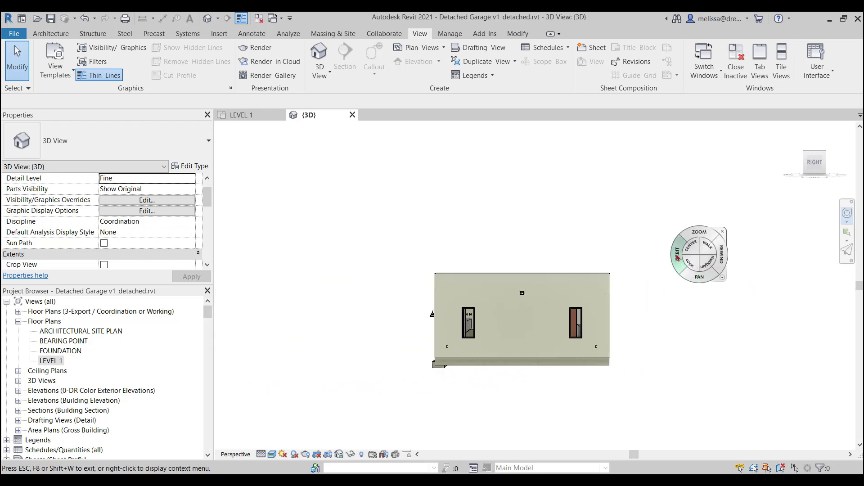
drag(678, 255, 377, 281)
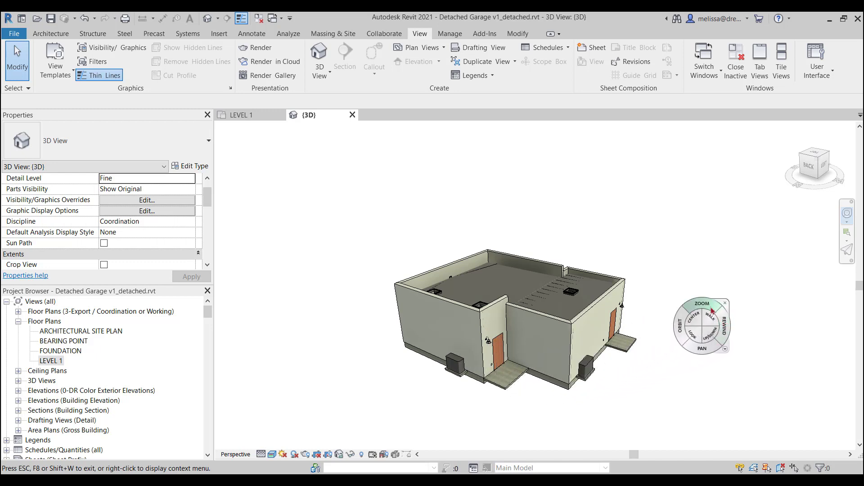
mouse_move(709, 311)
mouse_down()
mouse_move(701, 342)
mouse_move(706, 289)
mouse_move(700, 355)
mouse_move(710, 297)
mouse_up()
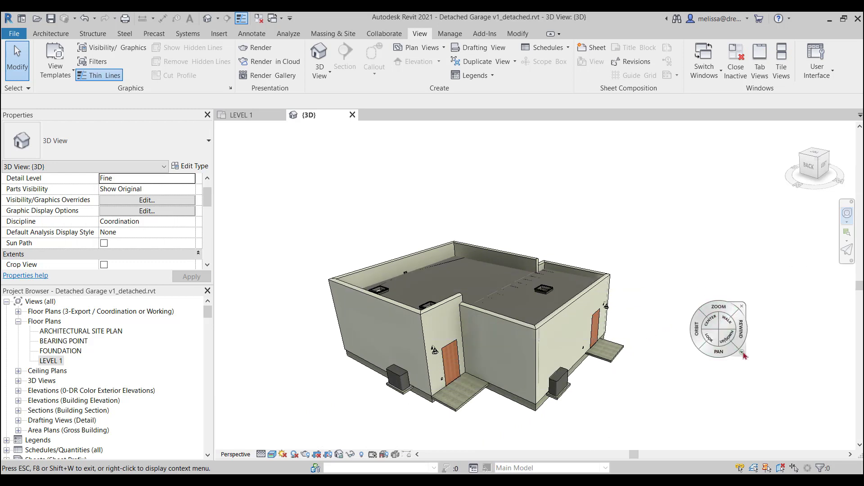
- Examine the navigation wheel's alternative wheels and options, and exit the wheel
click(742, 354)
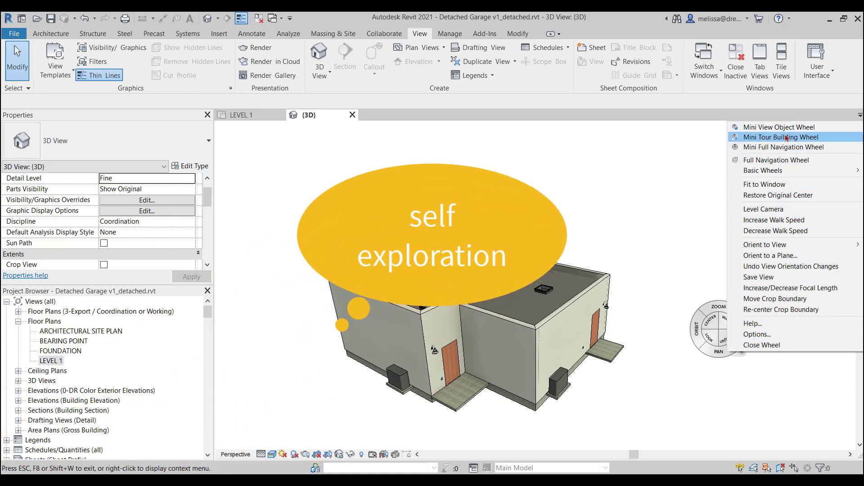
click(670, 240)
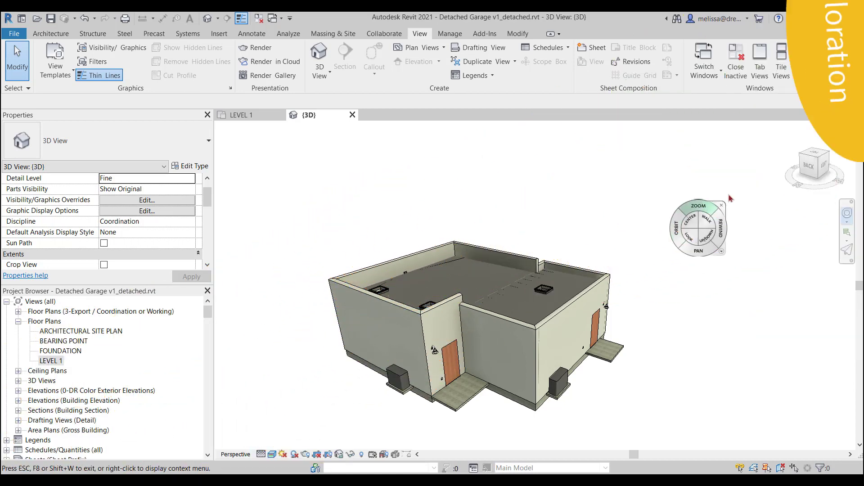
key(Escape)
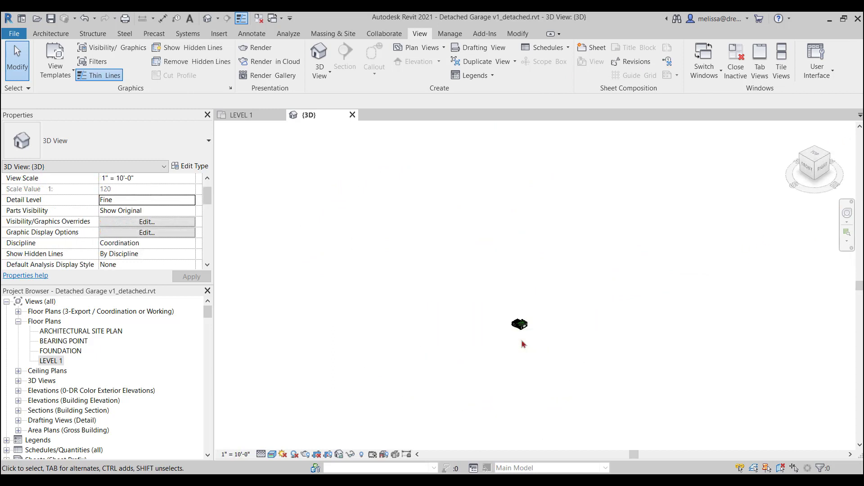
- Zoom far out from the garage and return the model to its Home view
scroll(522, 344, down, 4)
mouse_move(794, 132)
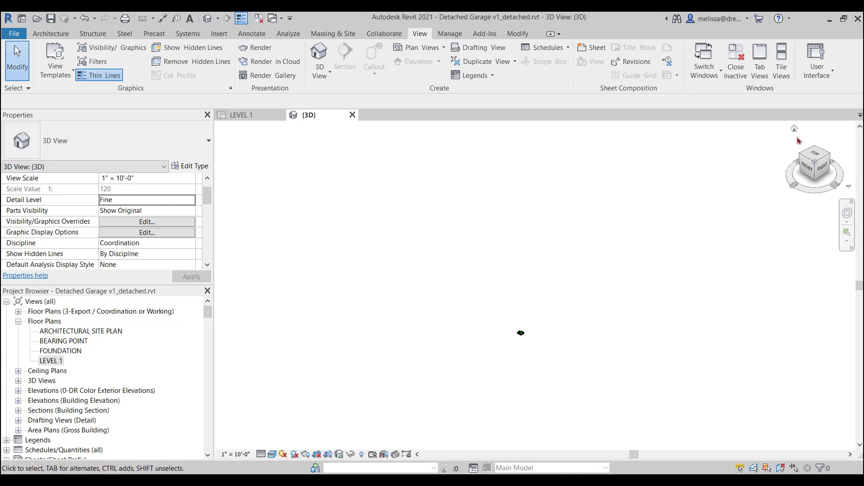
click(795, 129)
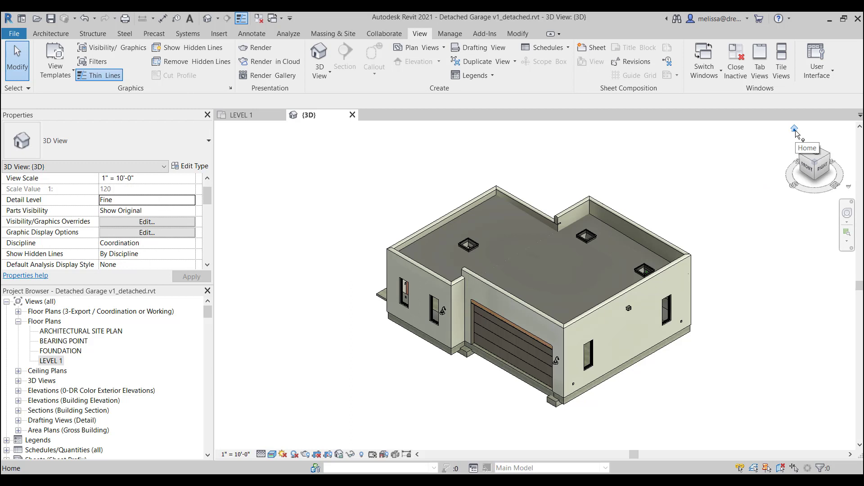
- Switch the 3D view to Perspective and orbit the garage to face its front
right_click(795, 130)
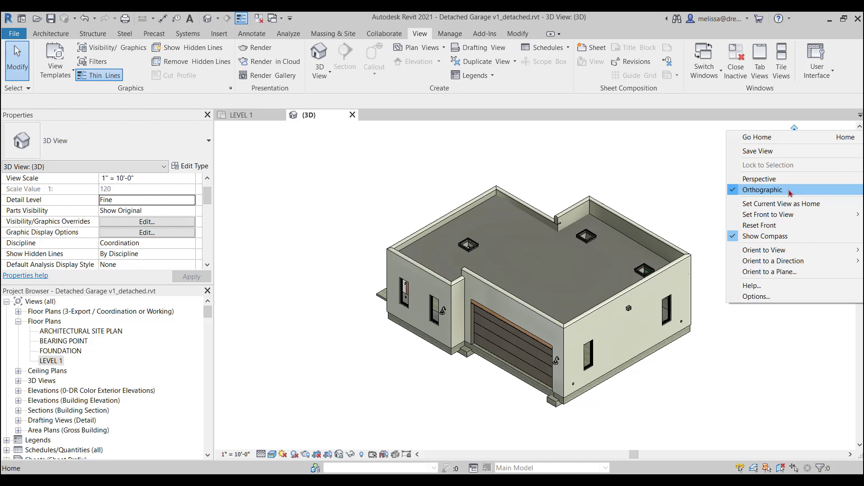
click(765, 180)
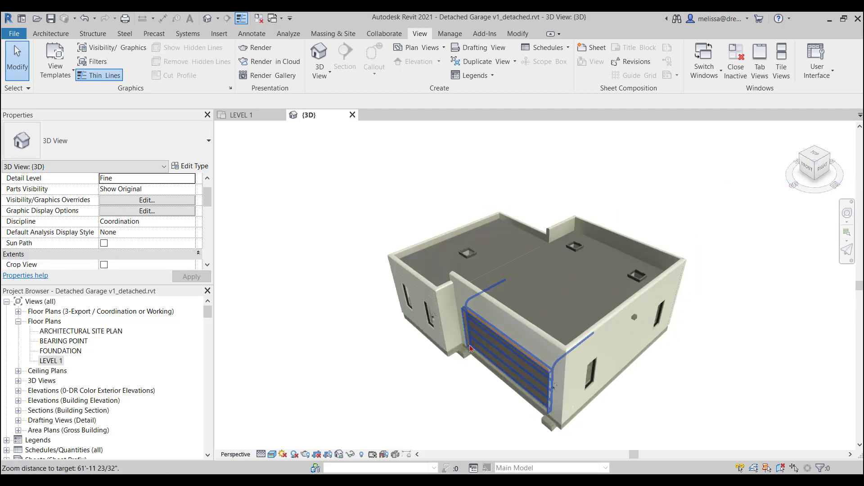
shift+middle_drag(470, 347, 655, 416)
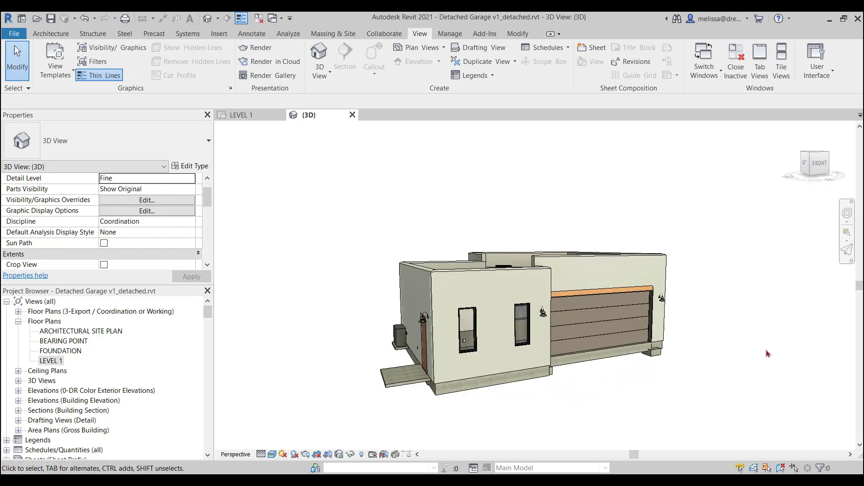
shift+middle_drag(768, 354, 731, 360)
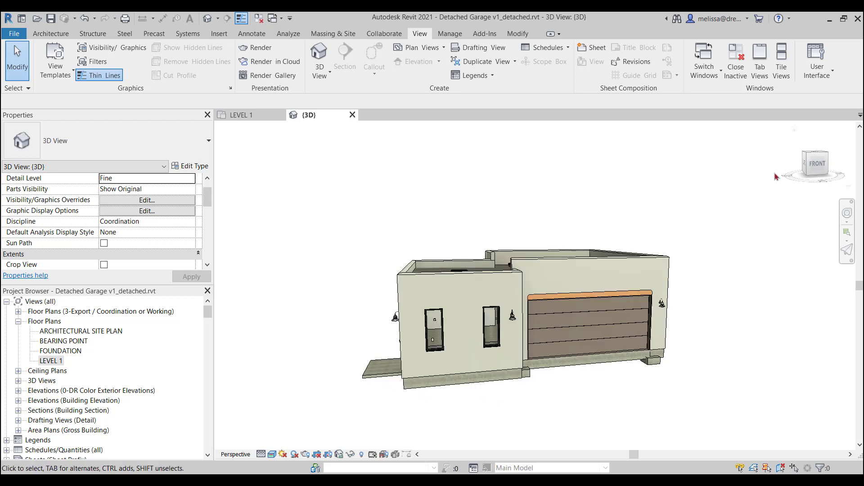
- Show the direction choices for orienting the 3D view
right_click(794, 128)
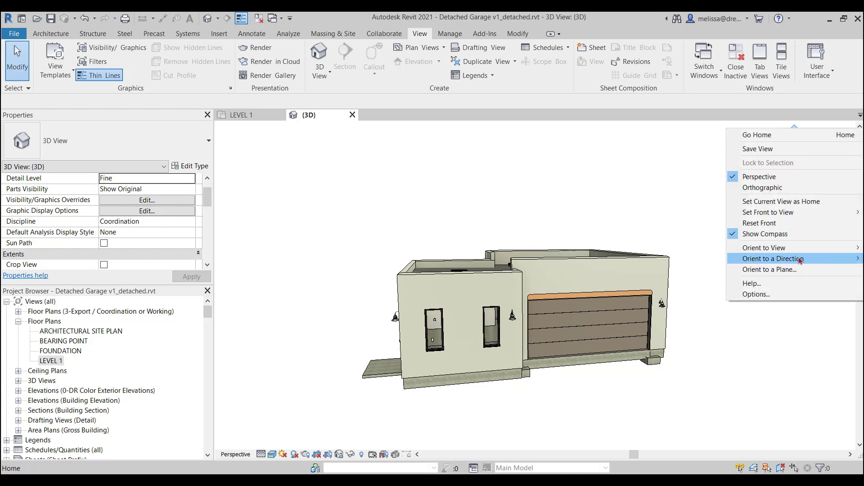
mouse_move(830, 254)
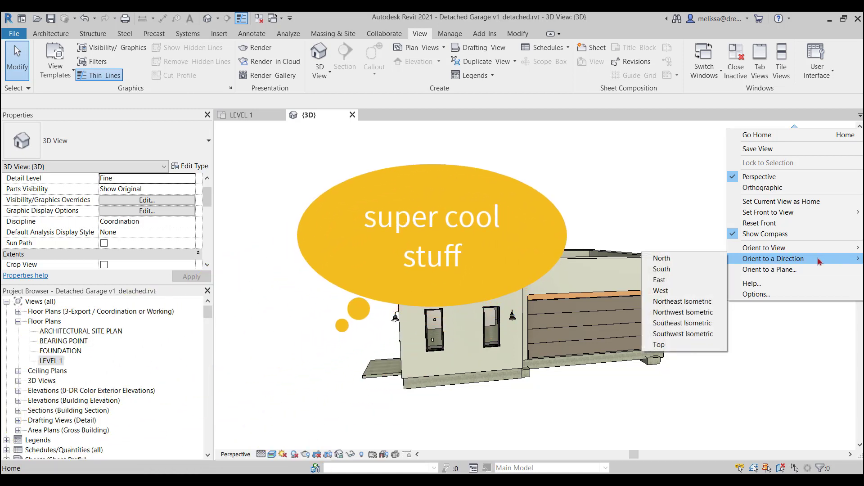
- Orient the 3D view to the Northwest Isometric direction and then to Northeast Isometric
click(683, 312)
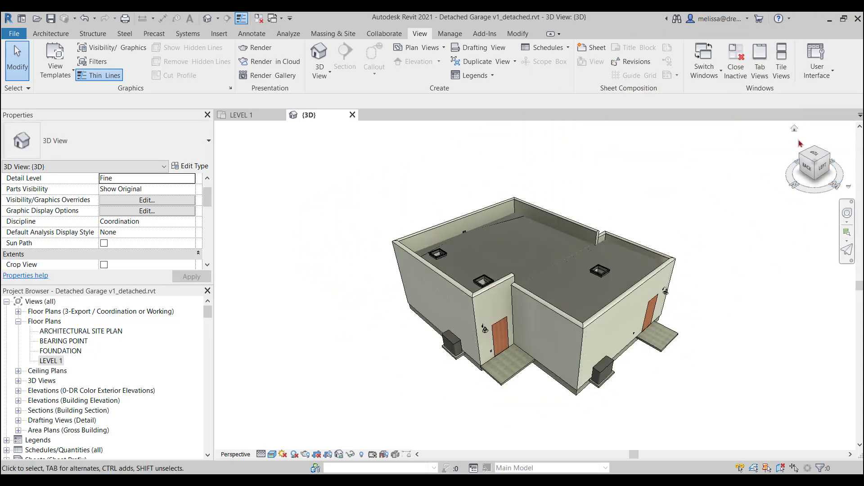
right_click(808, 164)
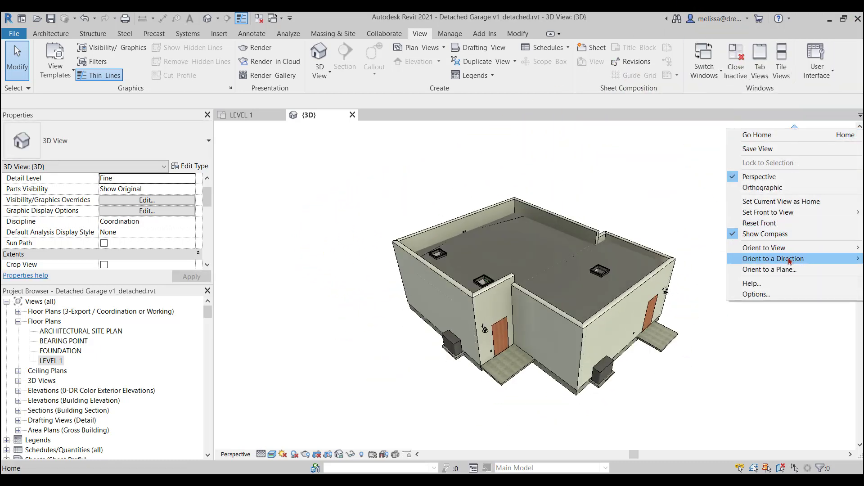
mouse_move(751, 260)
click(705, 303)
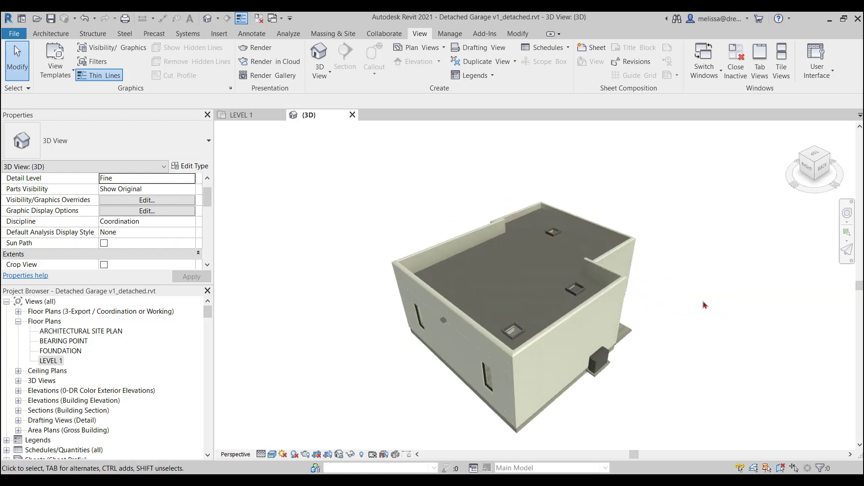
- Orient the 3D view to the existing section view SECTION 2
right_click(795, 131)
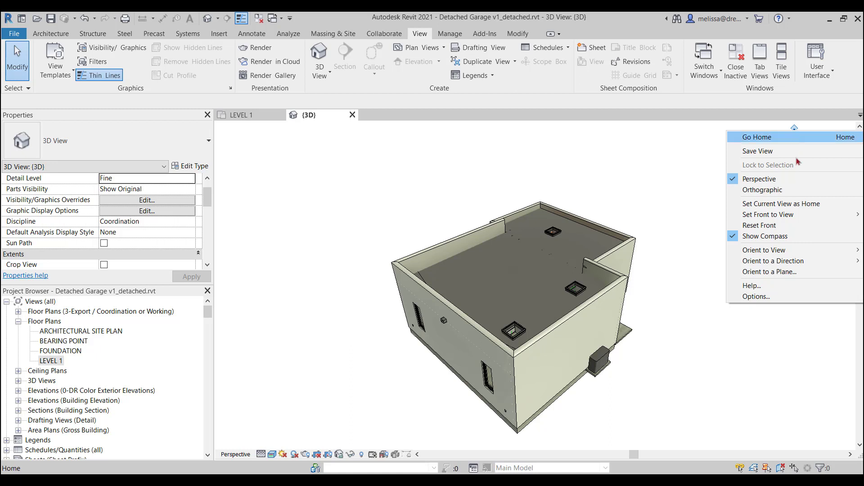
mouse_move(795, 253)
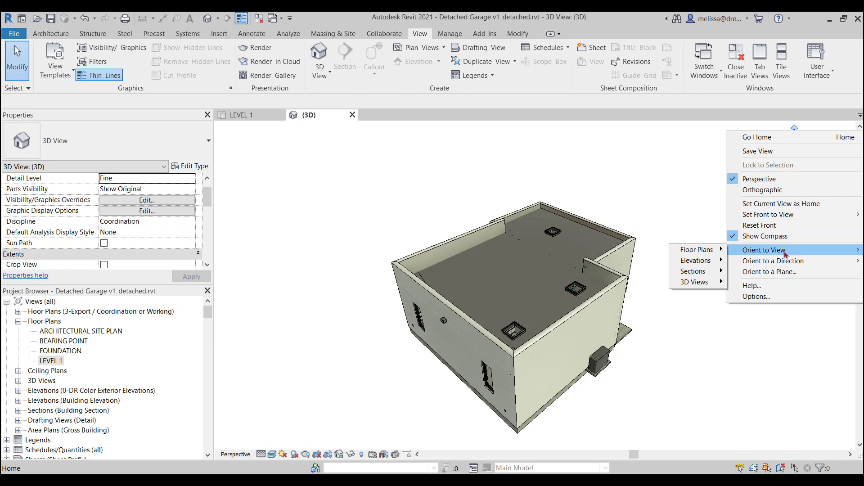
mouse_move(707, 274)
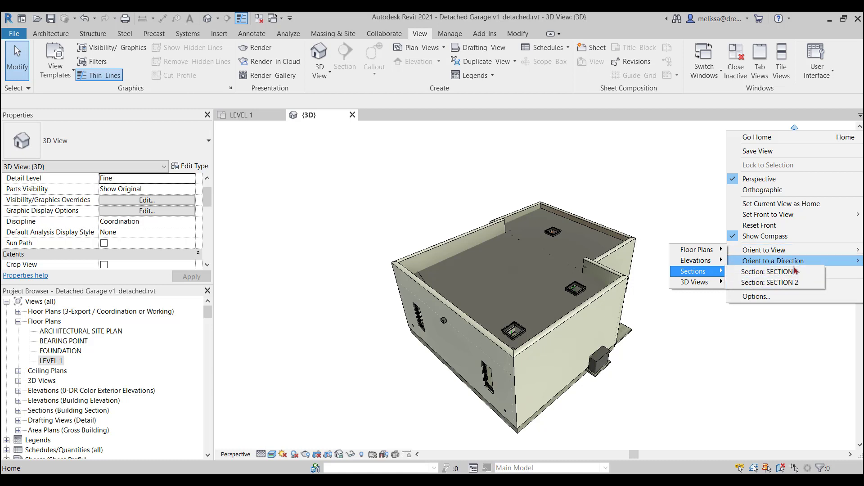
mouse_move(765, 249)
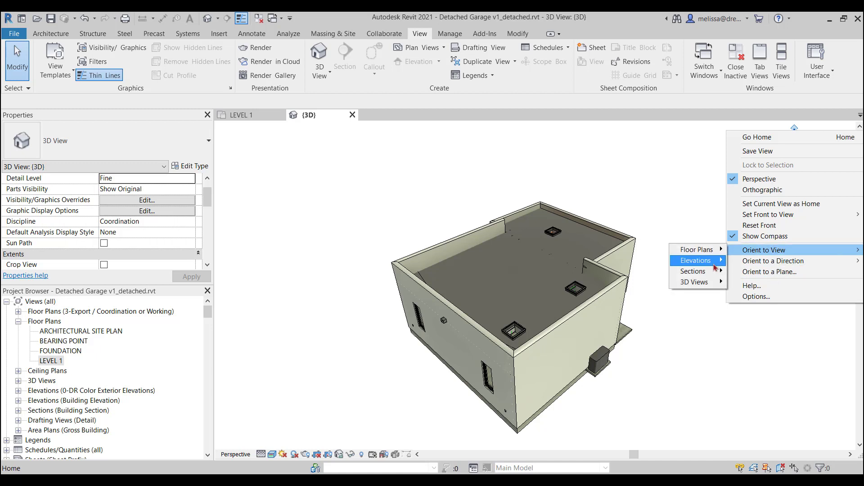
click(747, 282)
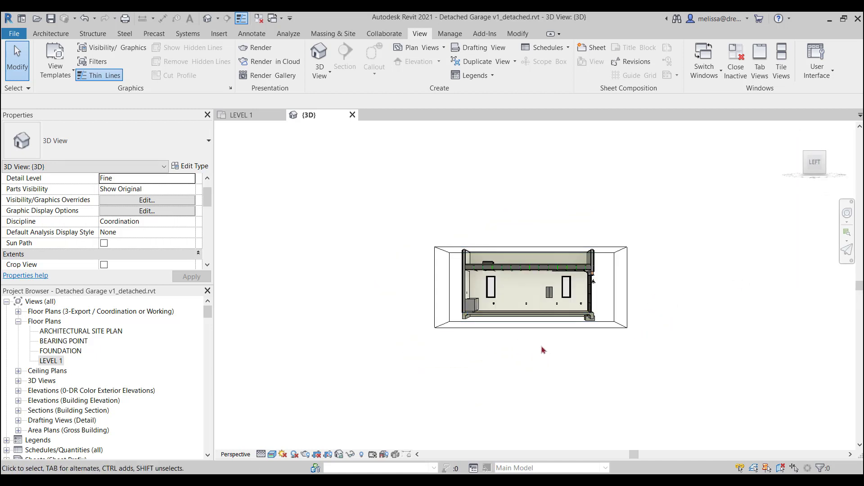
- Examine the sectioned garage's interior from several angles, close up and from farther away
shift+middle_drag(593, 344, 636, 358)
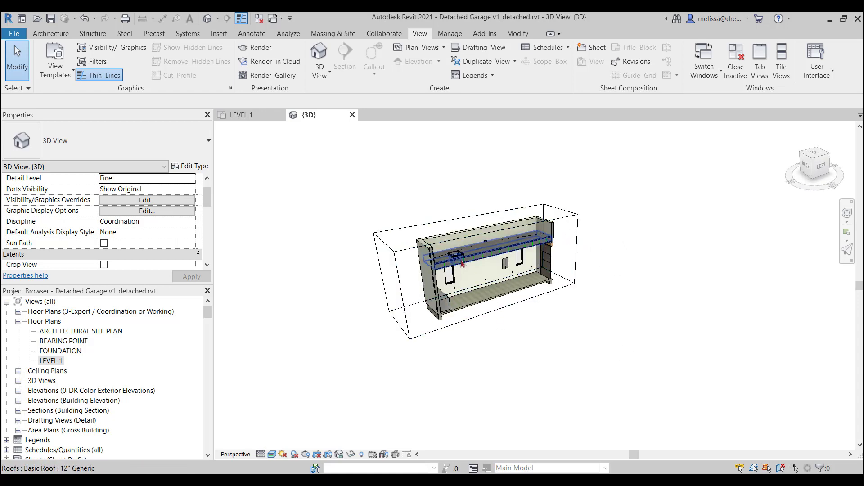
scroll(412, 314, up, 3)
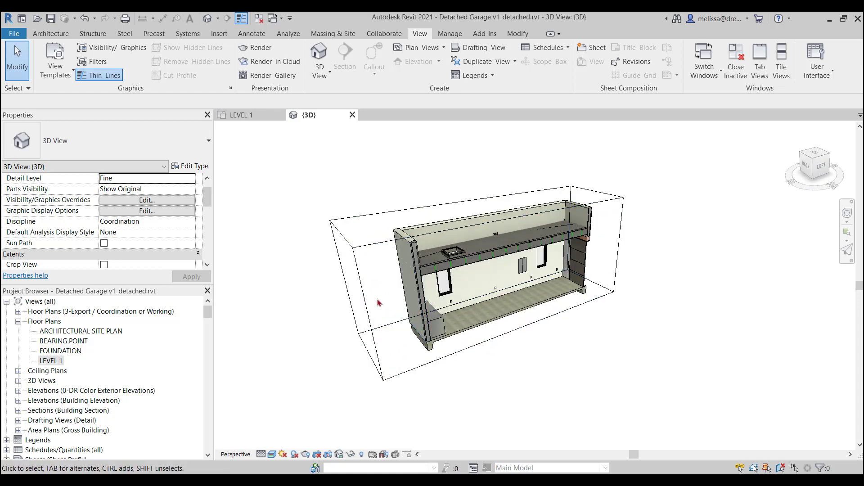
shift+middle_drag(656, 322, 529, 291)
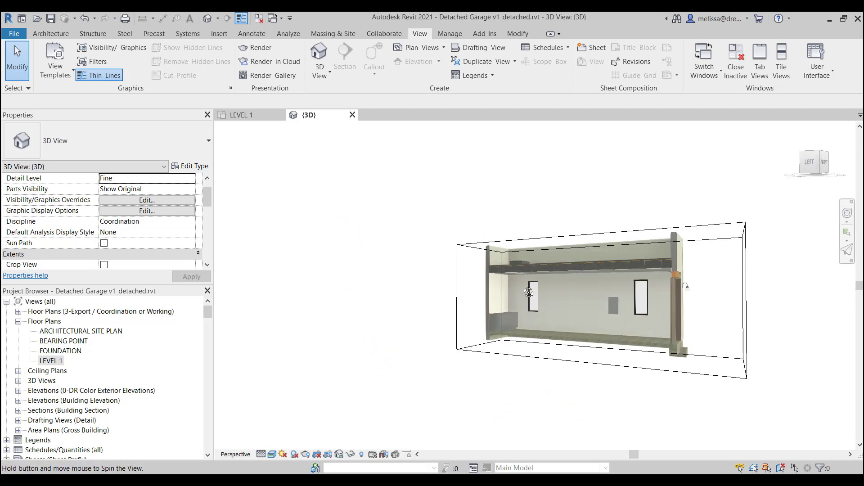
scroll(599, 314, up, 1)
shift+middle_drag(600, 313, 728, 337)
scroll(484, 285, up, 1)
shift+middle_drag(502, 310, 506, 292)
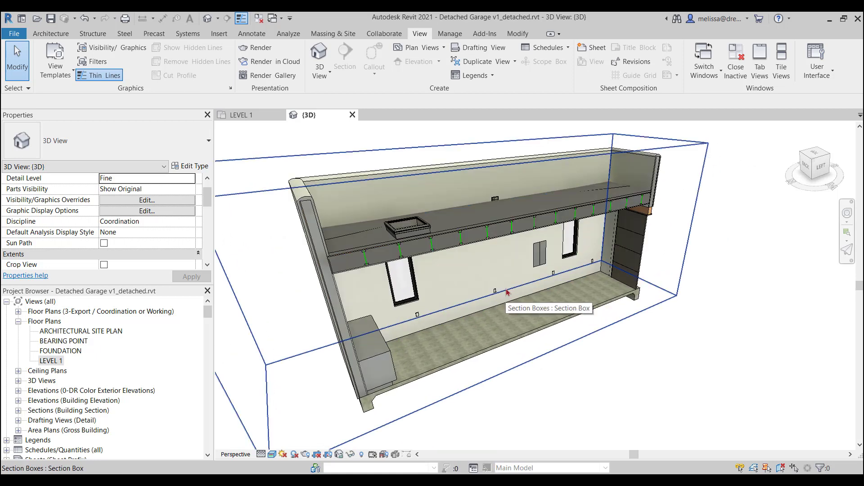
scroll(507, 292, down, 4)
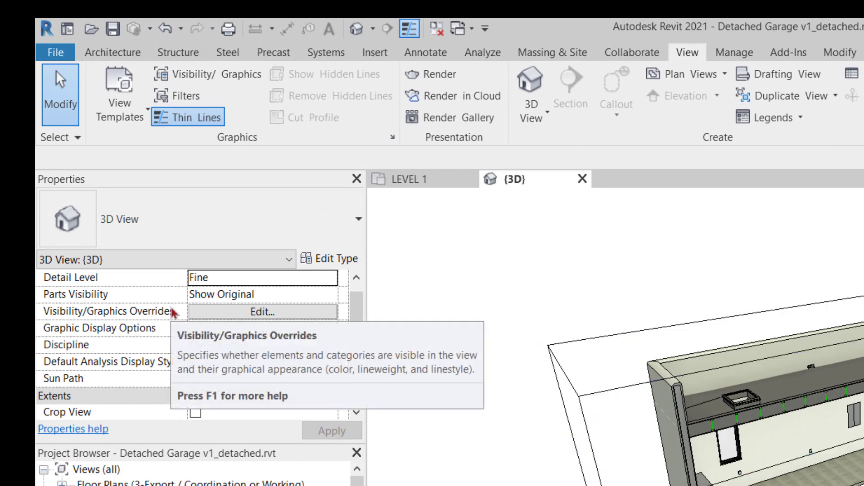
- Turn off the Section Box of the 3D view to restore the whole garage
scroll(184, 363, down, 3)
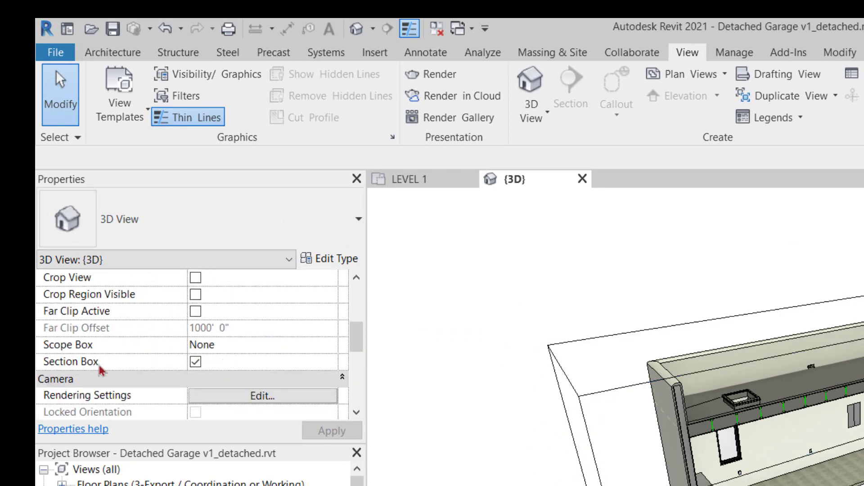
click(196, 362)
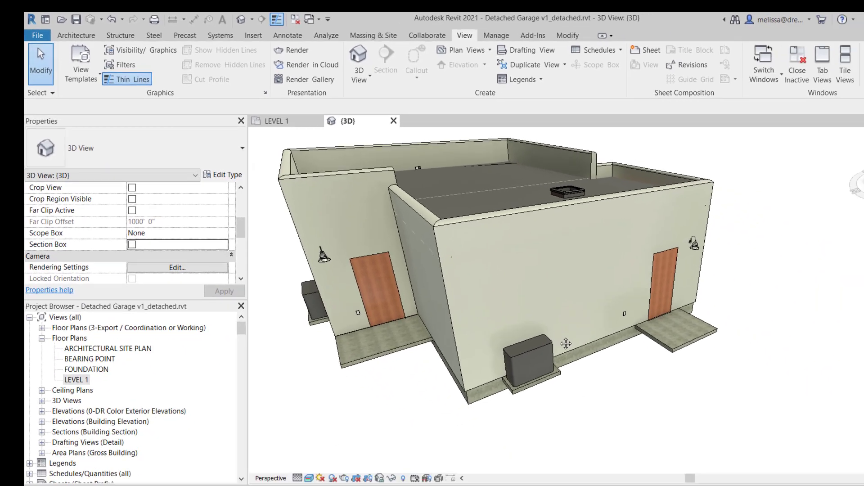
middle_drag(566, 343, 542, 339)
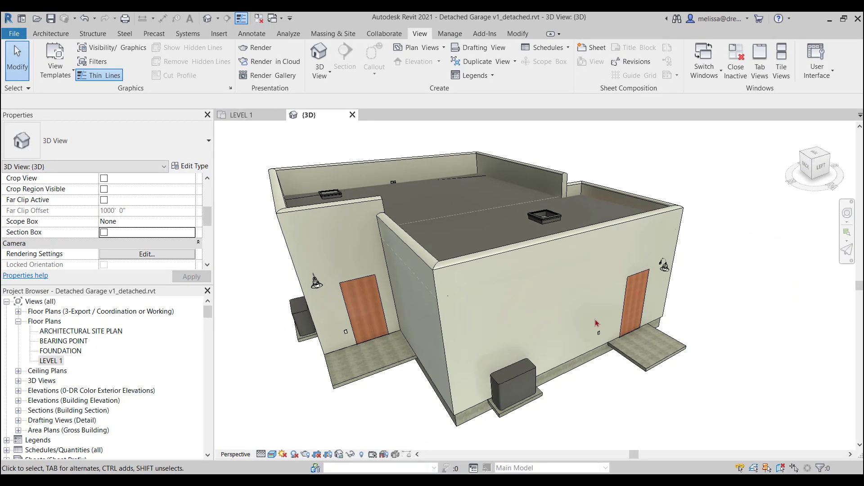
scroll(596, 320, down, 1)
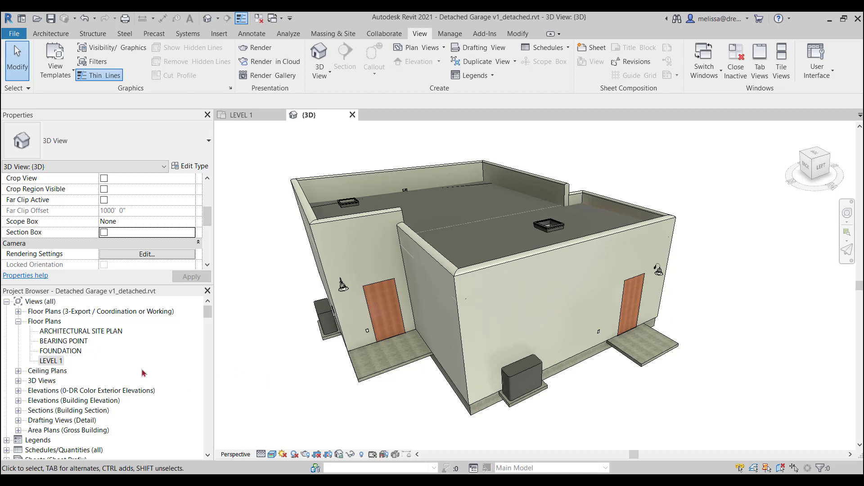
- Open the LEVEL 1 floor plan and locate the loose straight and curved walls beside the garage
click(51, 361)
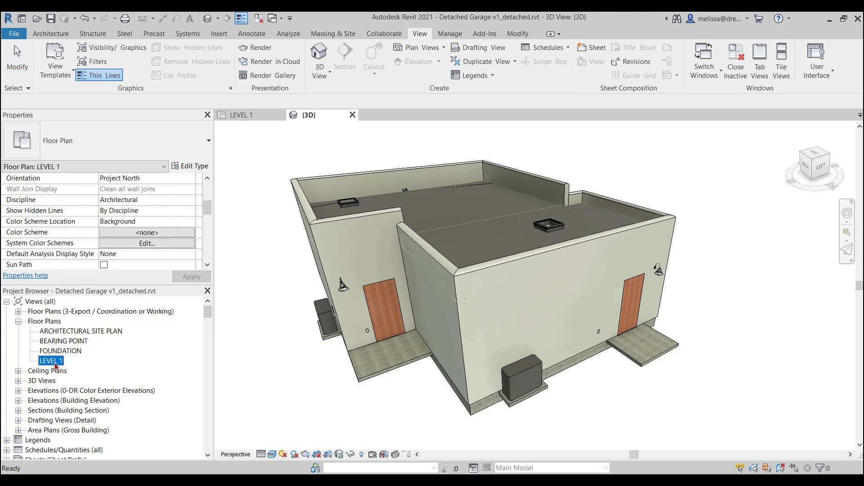
double_click(53, 361)
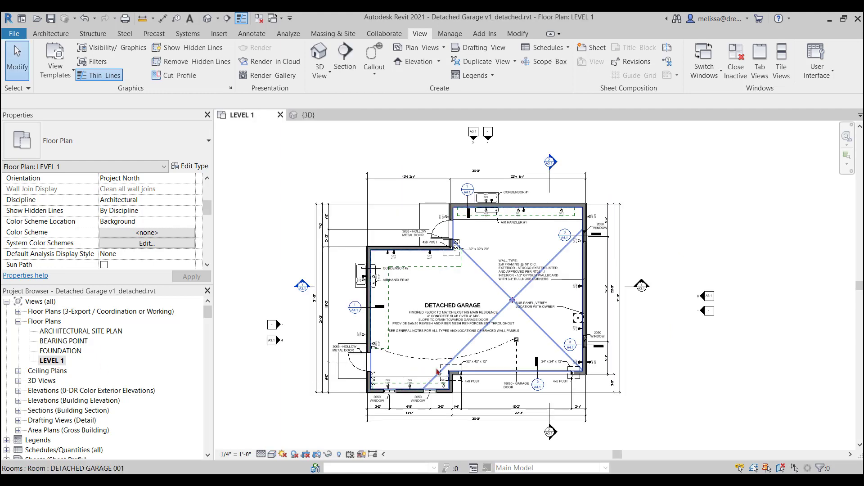
scroll(419, 358, down, 4)
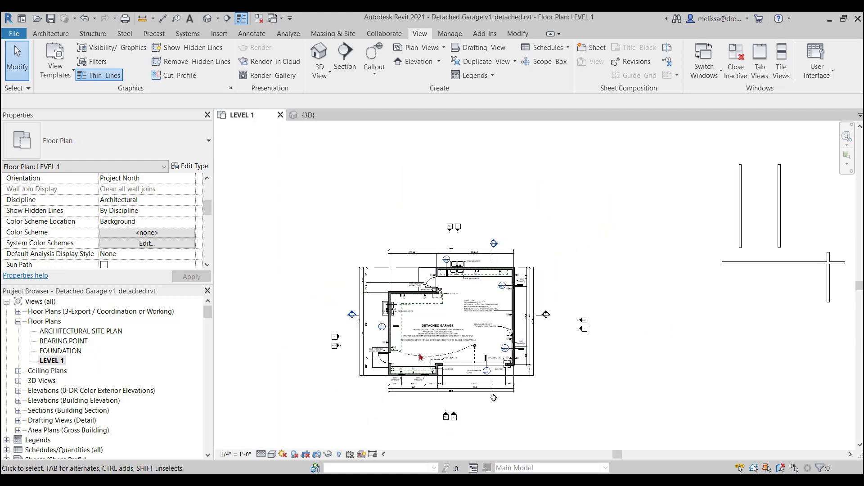
mouse_move(702, 297)
middle_down()
mouse_move(535, 332)
mouse_move(360, 382)
middle_up()
mouse_move(554, 274)
middle_down()
mouse_move(469, 292)
mouse_move(456, 297)
mouse_move(462, 302)
middle_up()
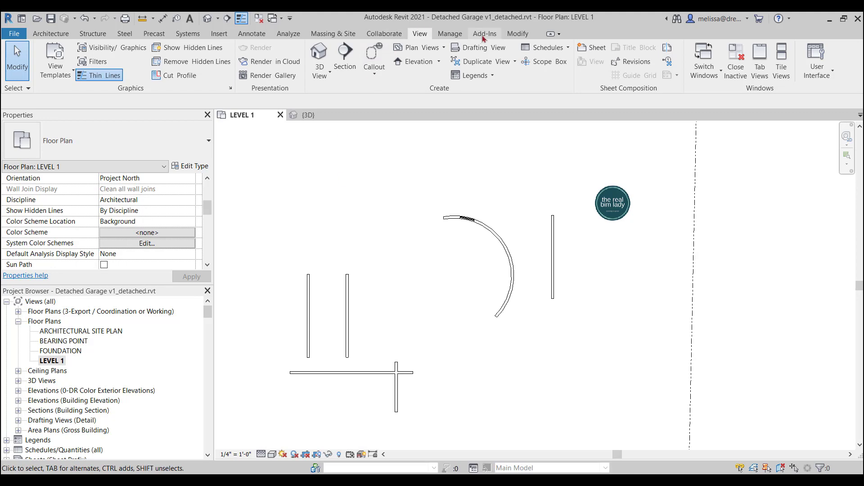
- Align the second of the two parallel vertical walls to the first wall's inner face, and undo the alignment
click(517, 33)
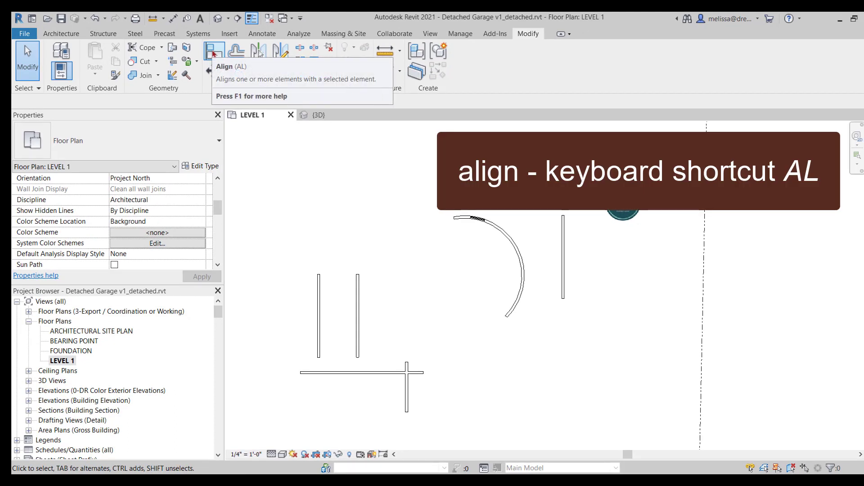
click(214, 53)
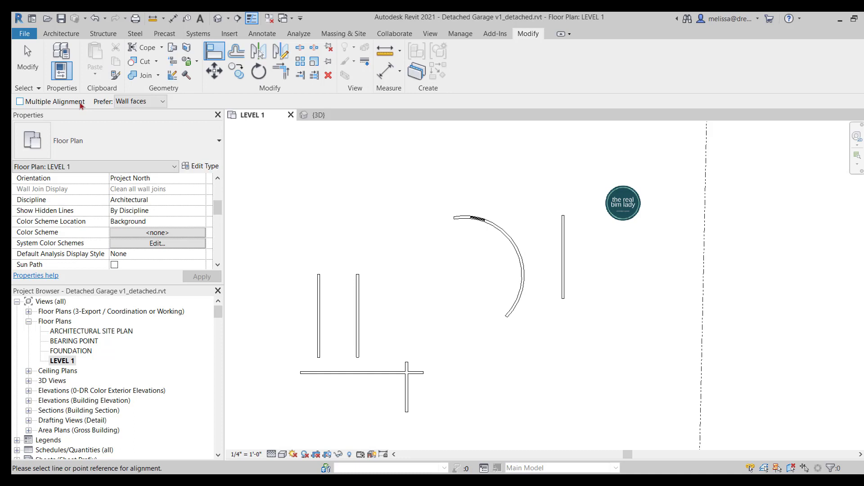
click(320, 310)
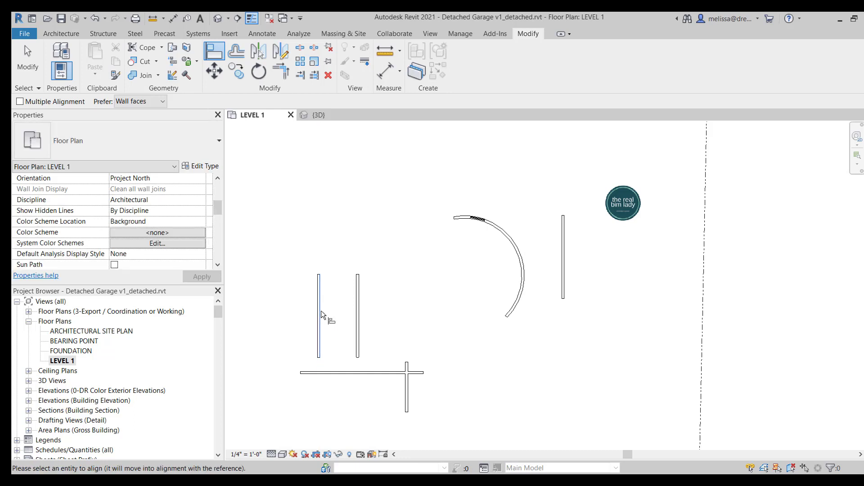
click(357, 318)
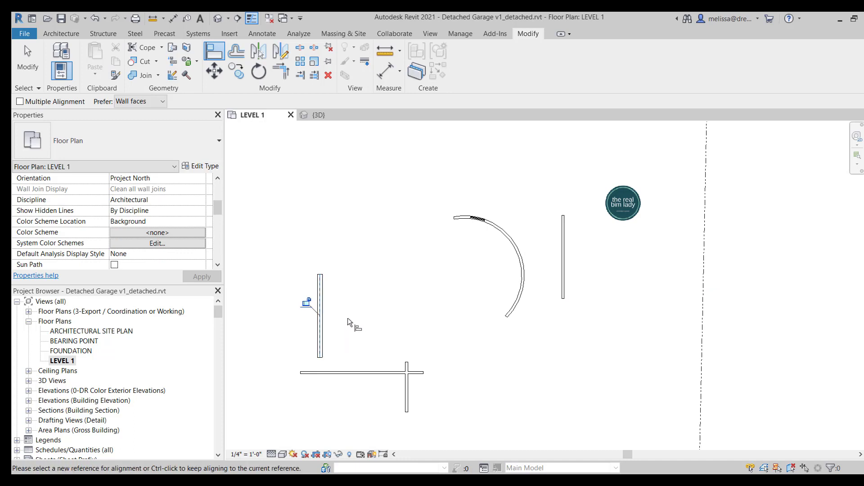
key(Escape)
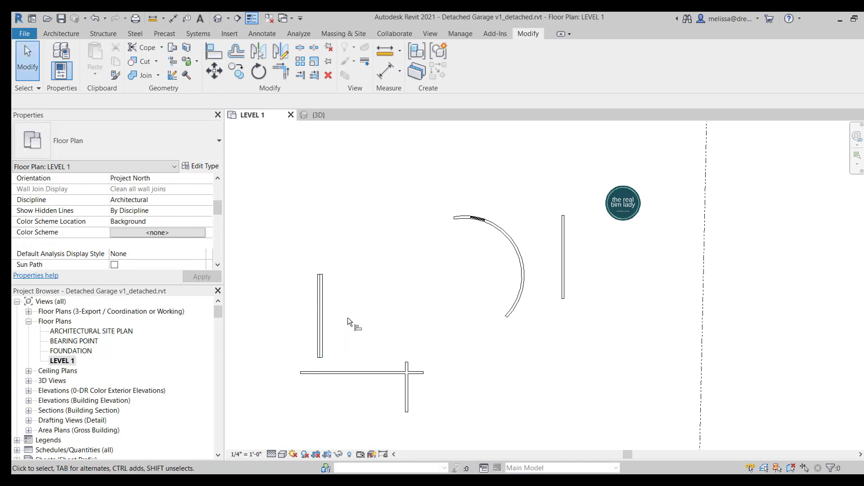
click(95, 19)
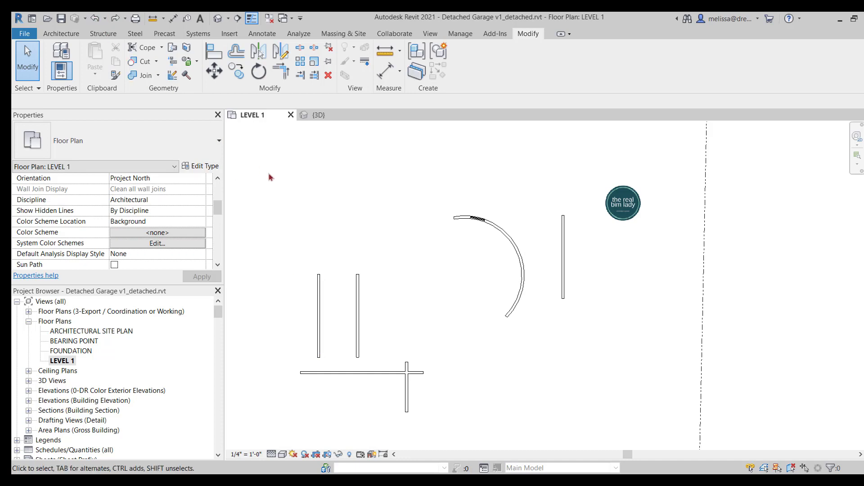
- Align the three other straight vertical walls to the leftmost wall's inner face with Multiple Alignment enabled
click(223, 52)
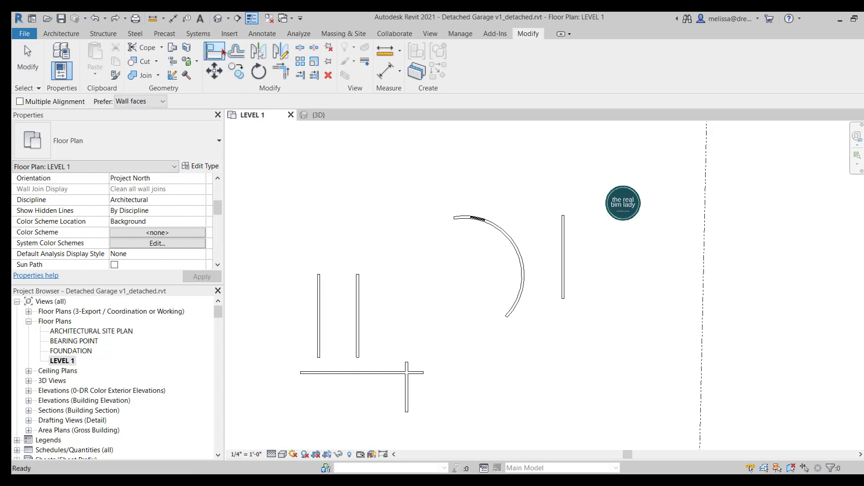
click(20, 102)
click(320, 298)
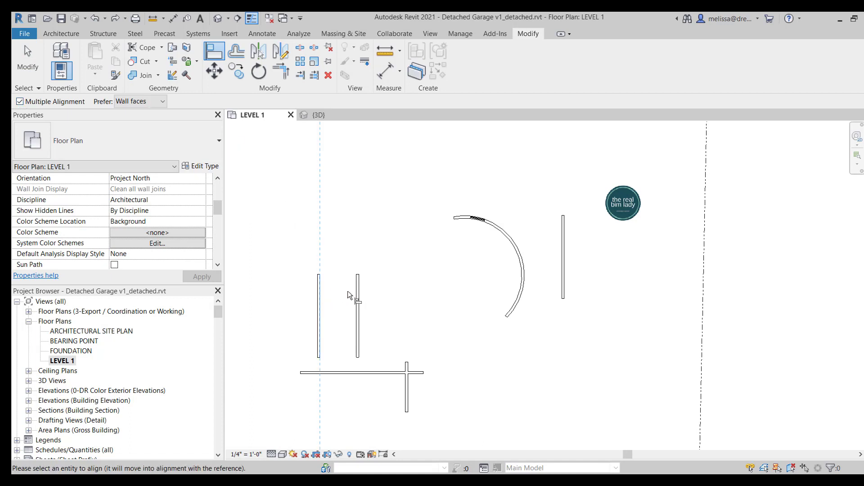
click(356, 292)
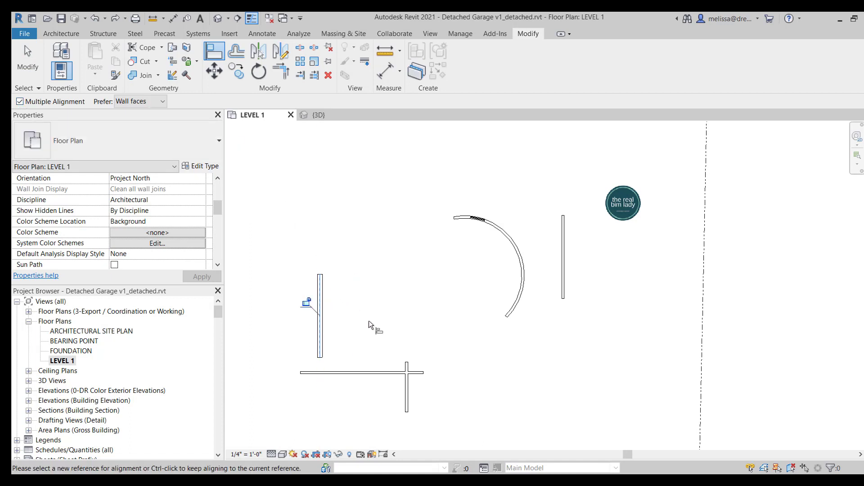
click(407, 382)
click(563, 260)
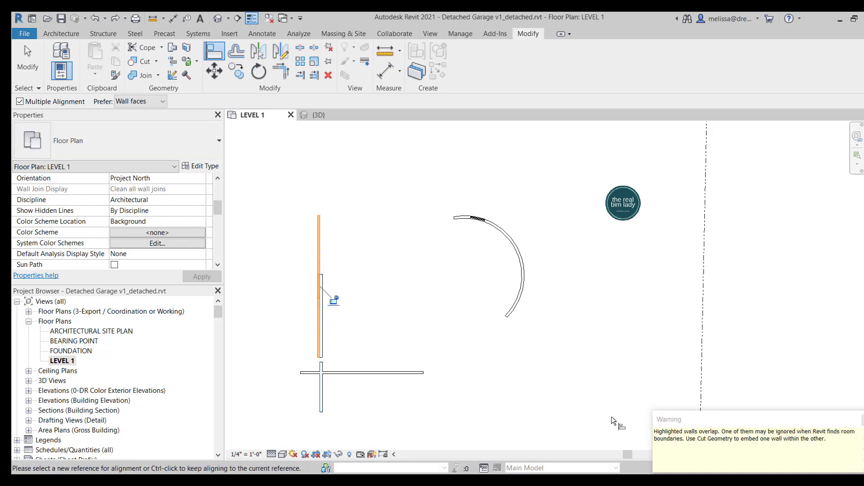
key(Escape)
key(Escape)
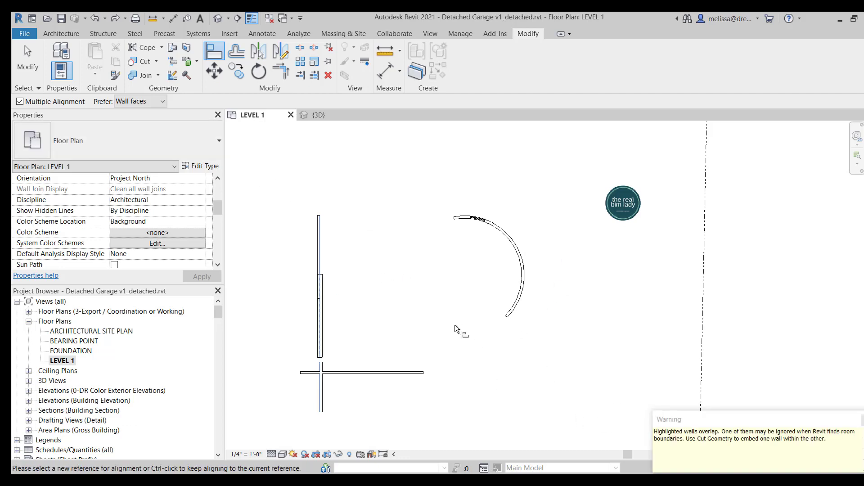
- Undo the three wall alignments
click(95, 19)
click(95, 19)
click(94, 19)
- Start a new Align operation and choose Wall faces as the preferred alignment reference
click(204, 51)
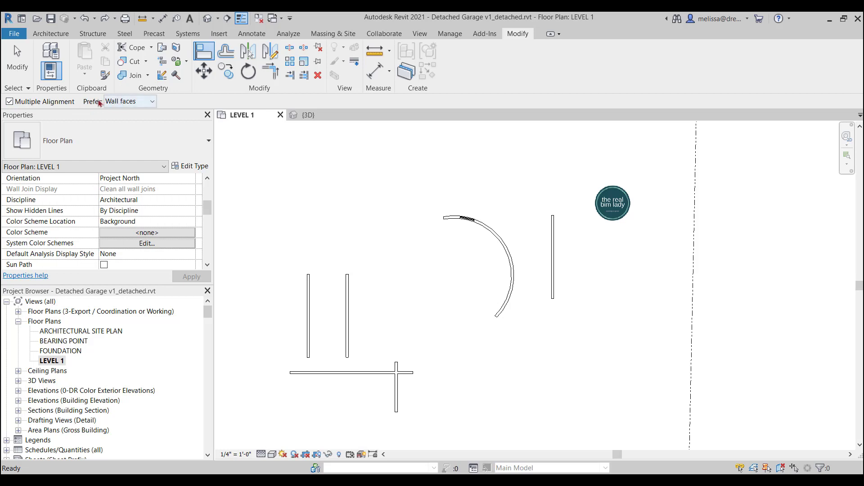
click(122, 103)
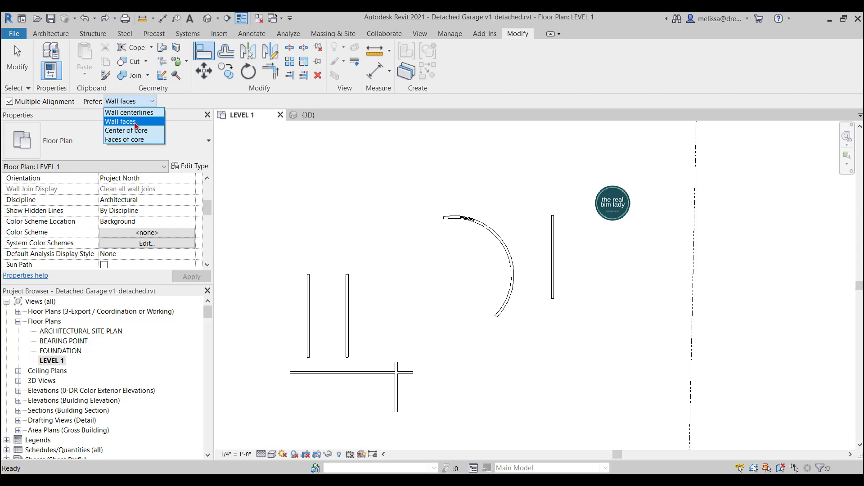
click(136, 123)
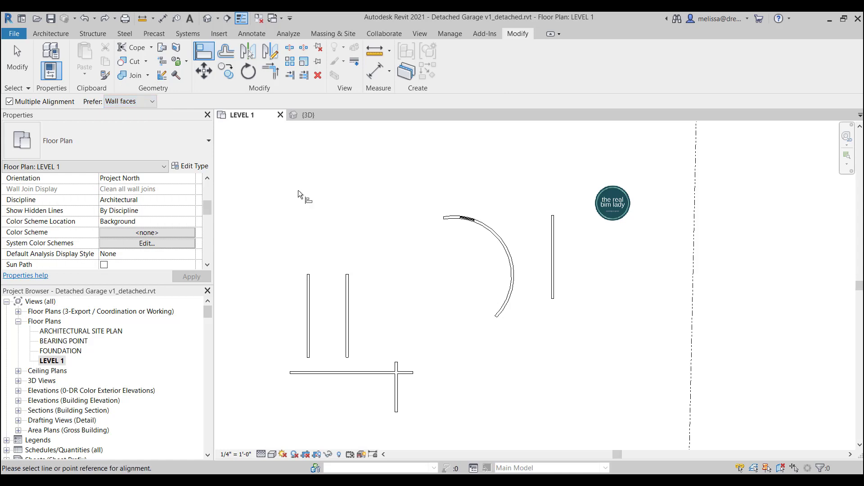
- Try to align the second vertical wall to the leftmost wall's face with Multiple Alignment and Wall faces preferred
key(Escape)
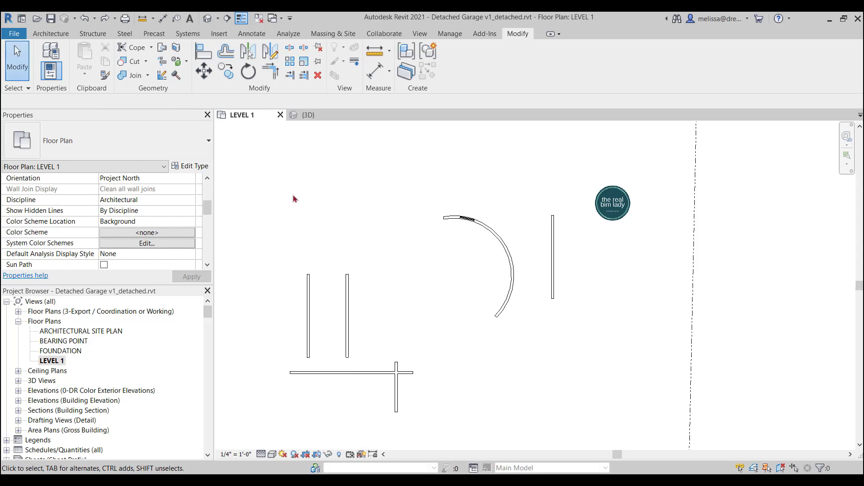
click(204, 51)
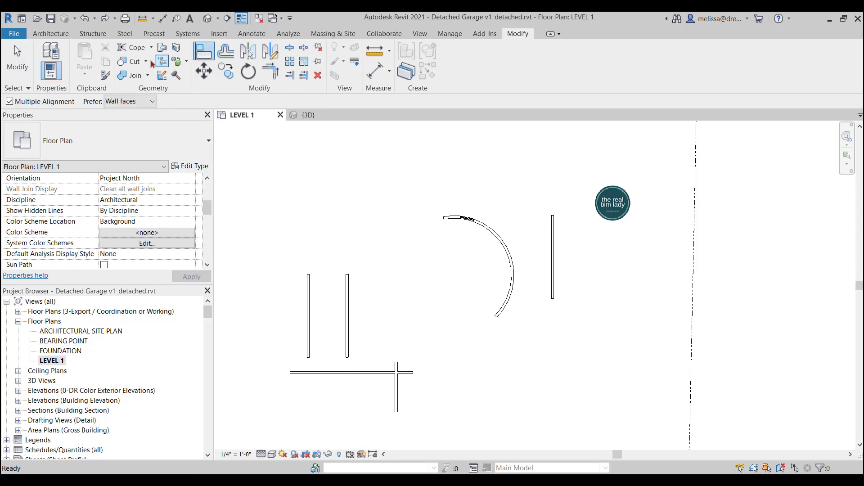
click(309, 312)
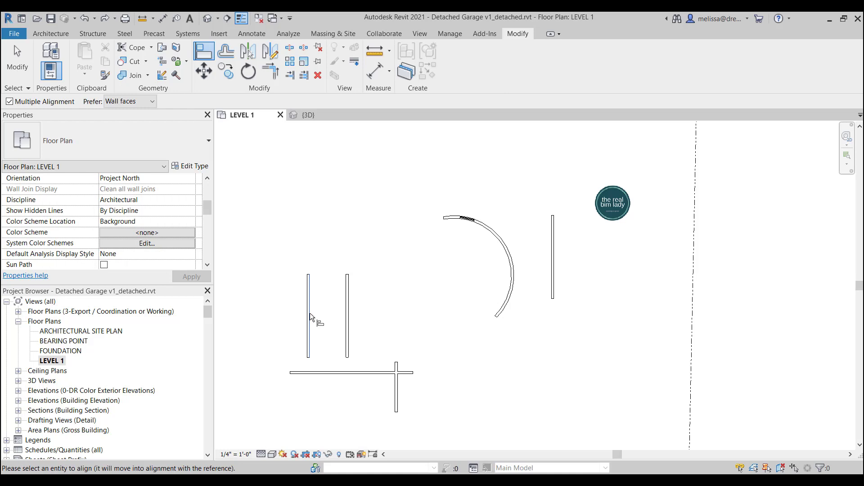
click(346, 300)
key(Escape)
key(Escape)
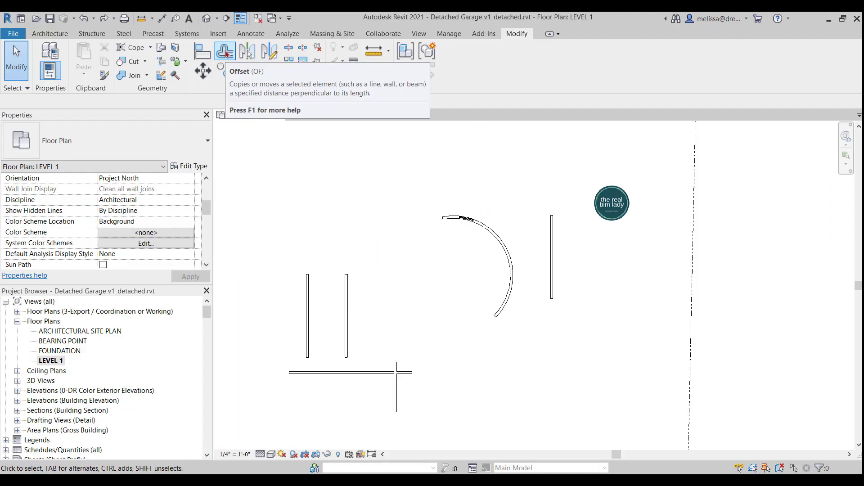
- Offset the leftmost vertical wall 5' 0" outward using a numerical offset without copying, and offset it back by the same distance
click(225, 51)
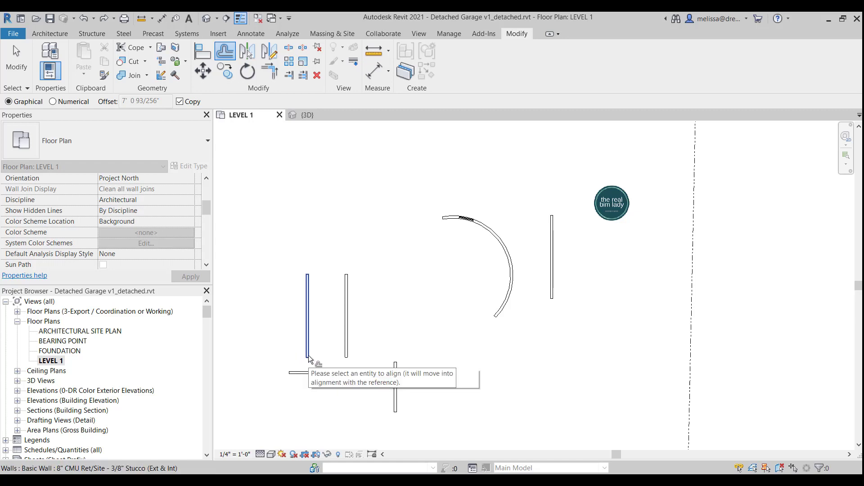
click(54, 102)
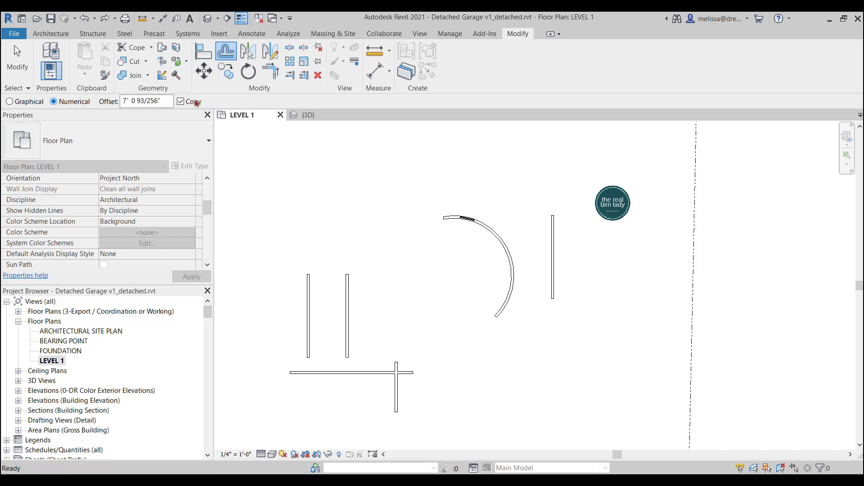
drag(170, 102, 121, 102)
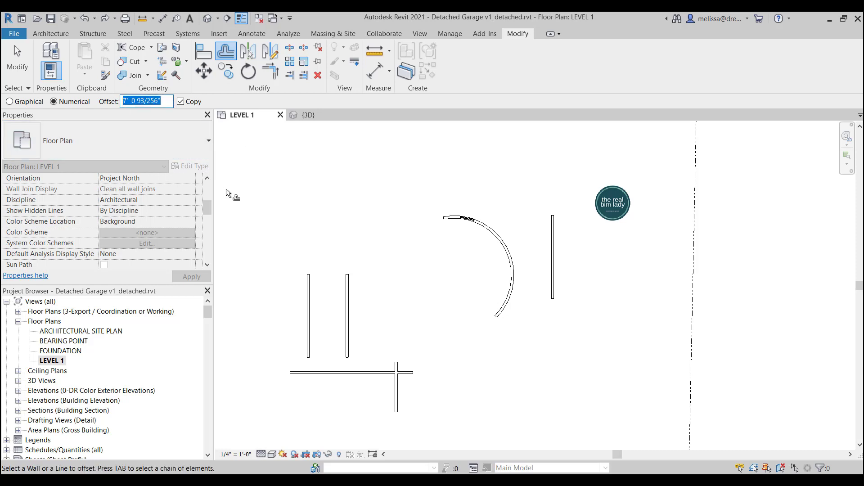
text(5'  0)
click(180, 102)
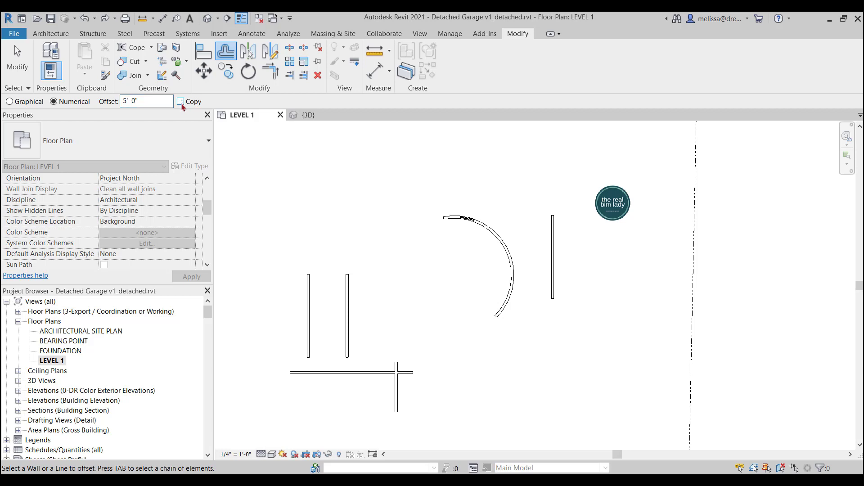
click(307, 302)
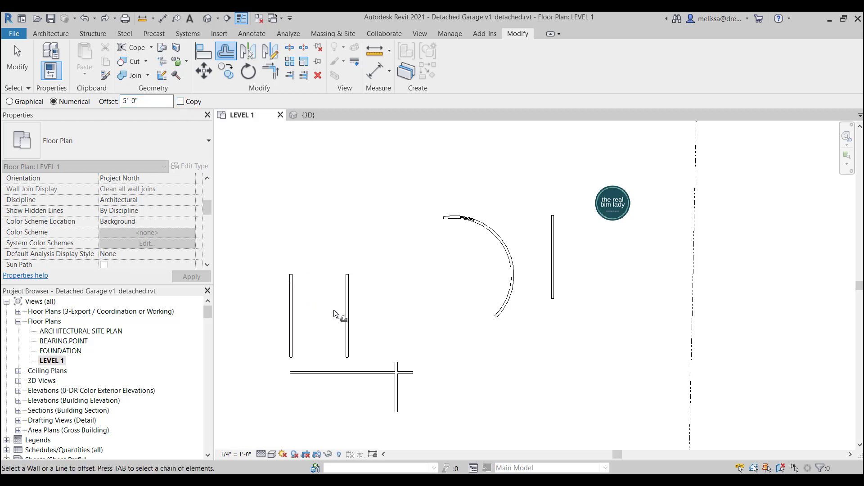
click(295, 326)
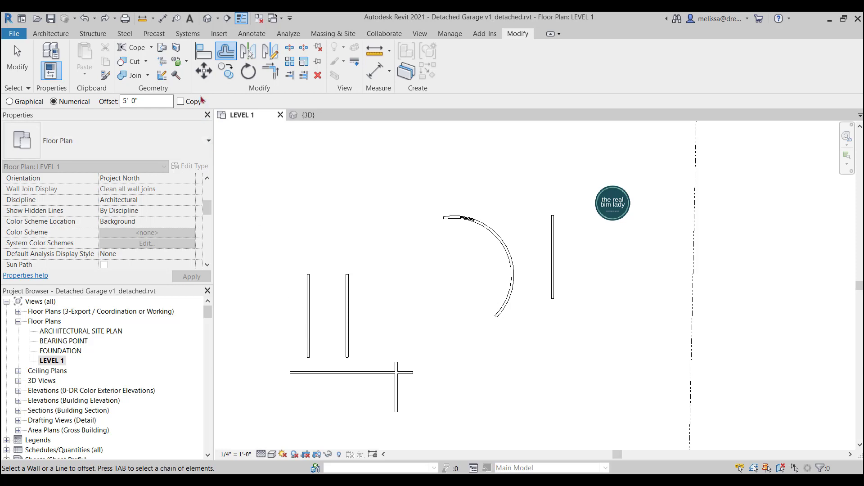
- Enable copying and offset one copy of the leftmost vertical wall by 5' 0" to each side
click(181, 101)
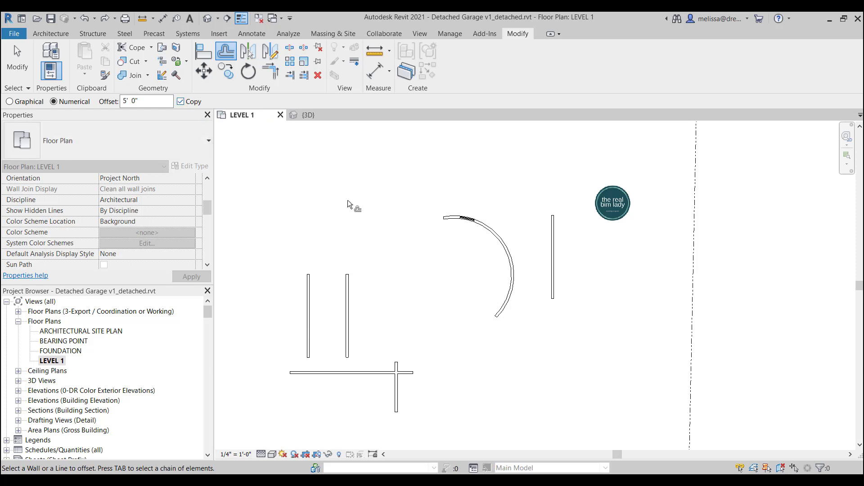
click(305, 305)
click(311, 306)
click(20, 70)
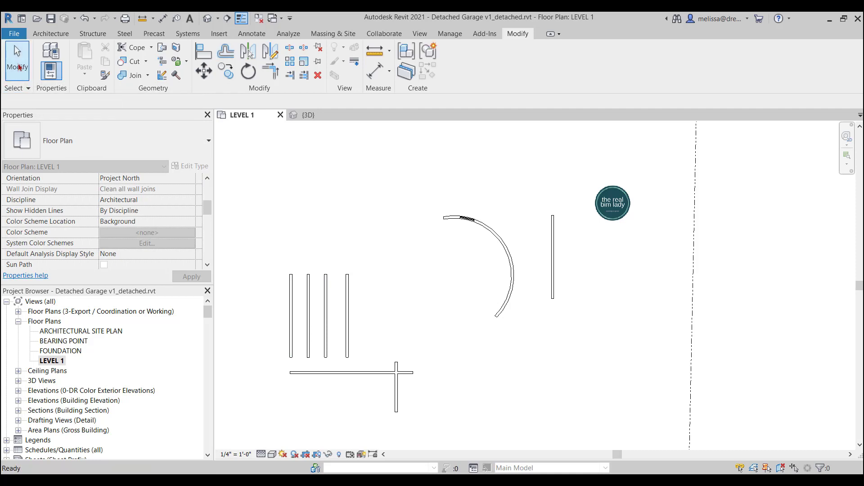
- Offset a copy of the leftmost wall graphically 8' 0" outward, away from the other parallel walls
click(226, 52)
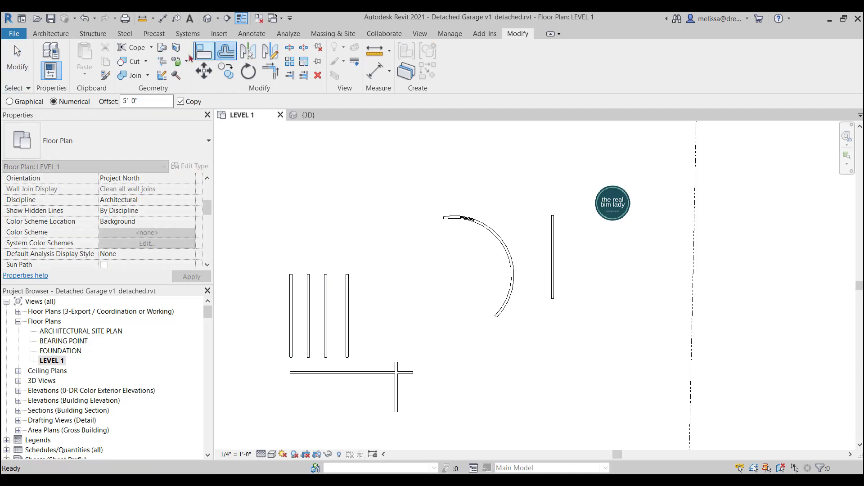
click(19, 104)
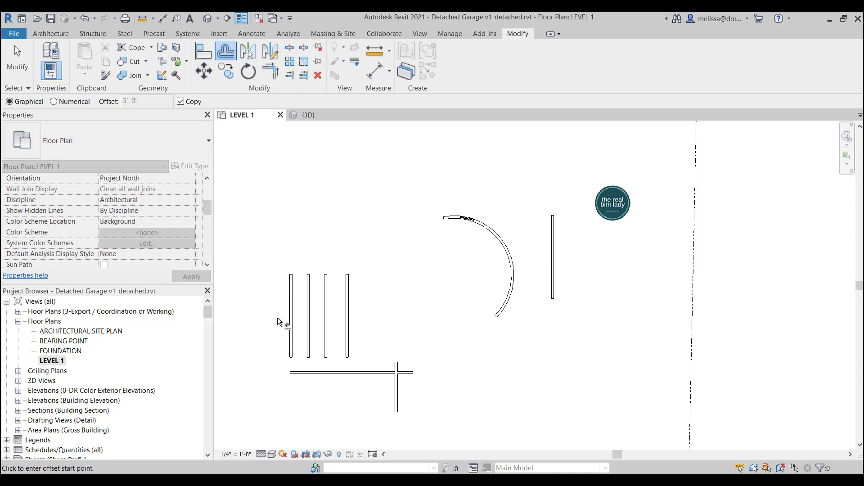
click(291, 320)
click(263, 321)
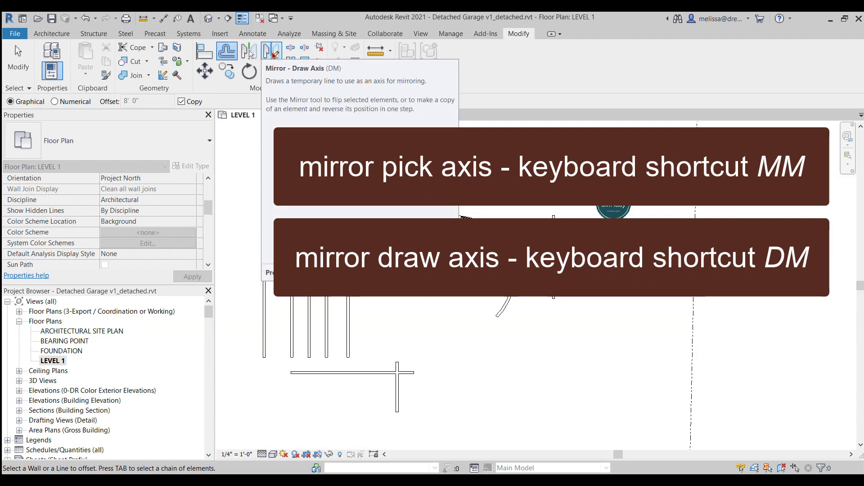
key(Escape)
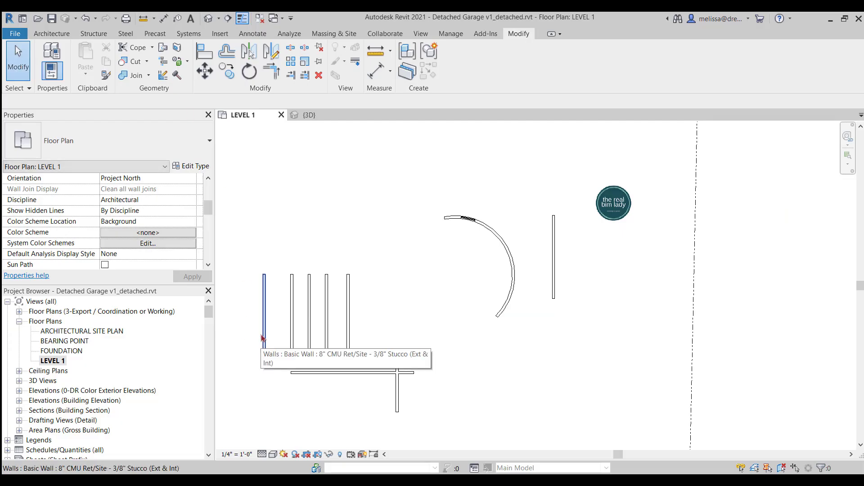
- Mirror a copy of the rightmost of the five parallel walls about the leftmost wall using Mirror - Pick Axis
click(349, 335)
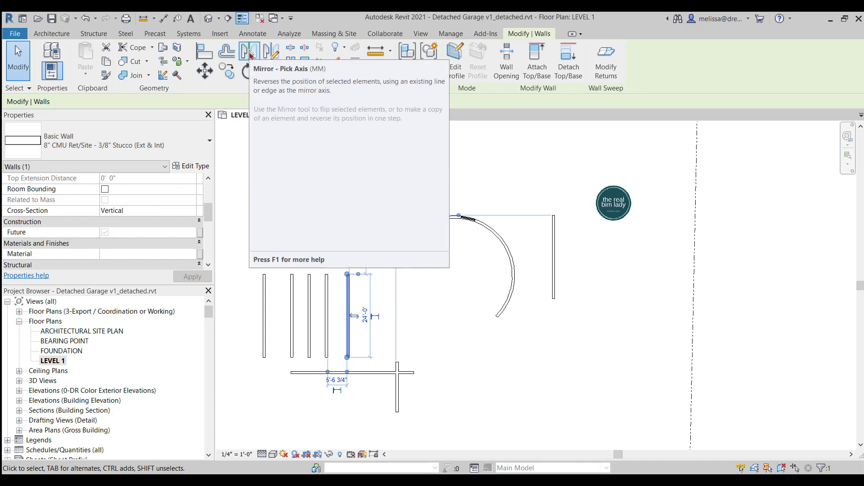
click(251, 54)
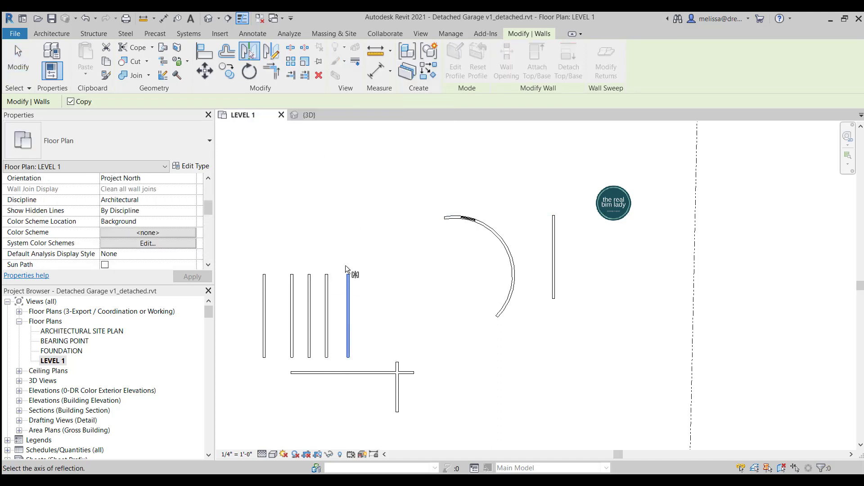
click(264, 325)
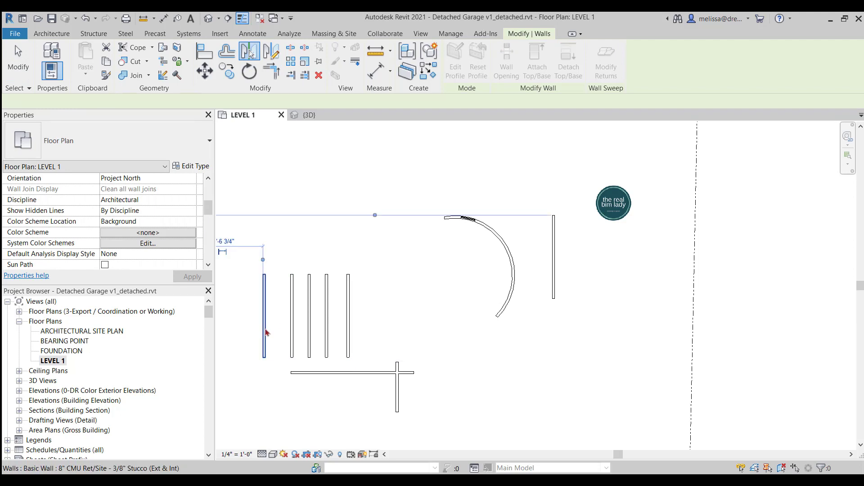
- Mirror the newly mirrored wall about the rightmost wall of the parallel group without keeping a copy
middle_drag(266, 326, 360, 335)
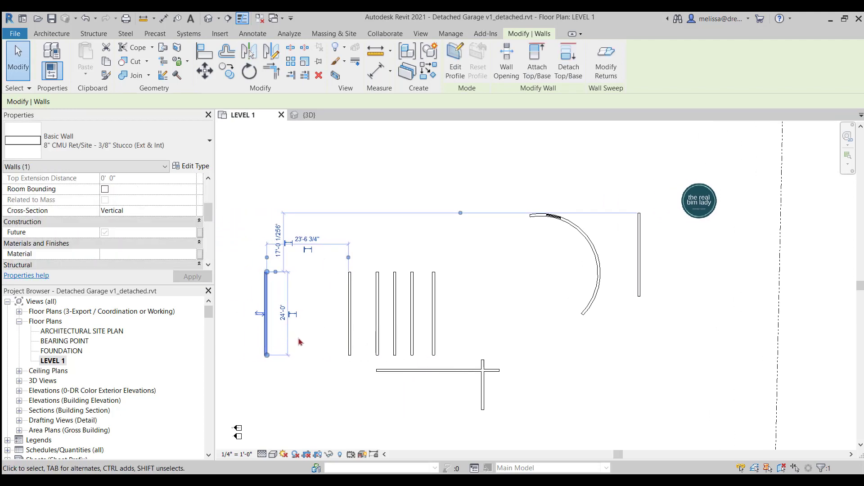
click(256, 49)
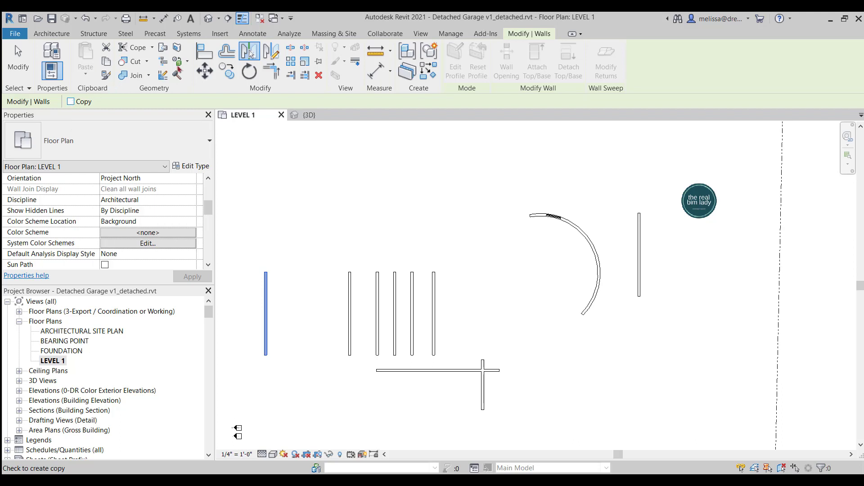
click(433, 322)
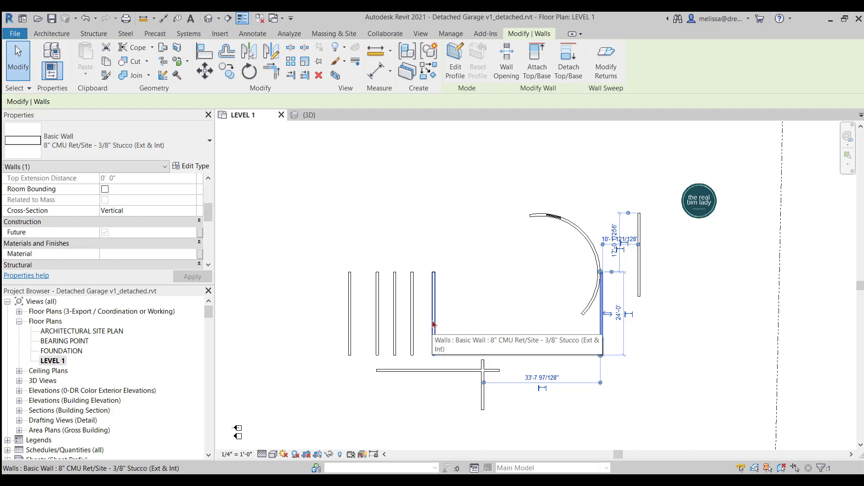
- Mirror a copy of the selected wall about a drawn diagonal axis starting at the upper end of the parallel group's rightmost wall
click(272, 51)
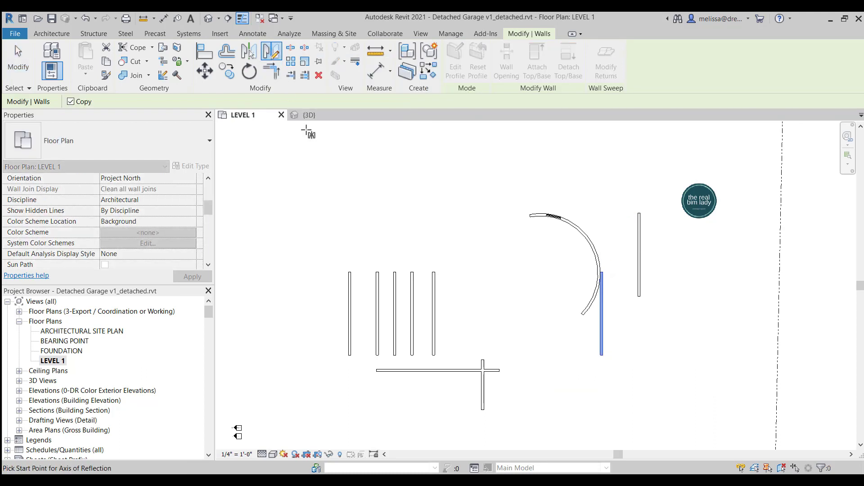
click(434, 272)
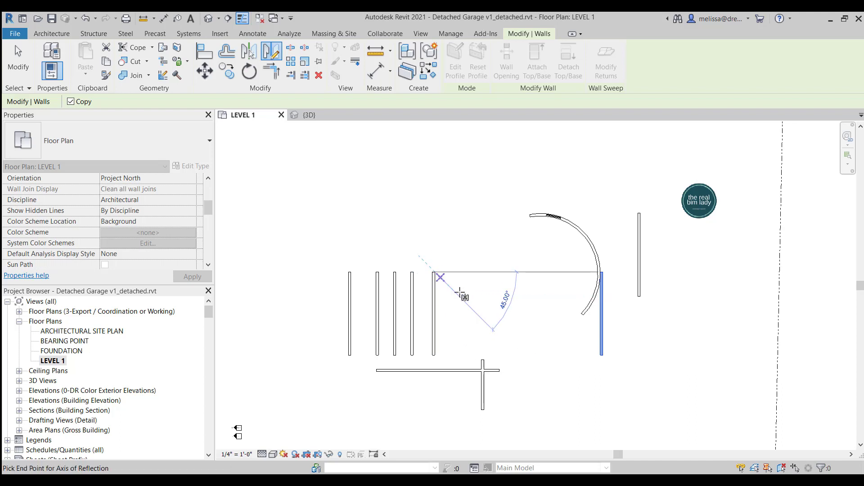
click(510, 335)
- Mirror the angled wall without copying about a horizontal axis drawn at the upper end of the short crossing wall, and deselect it
middle_drag(531, 404, 492, 344)
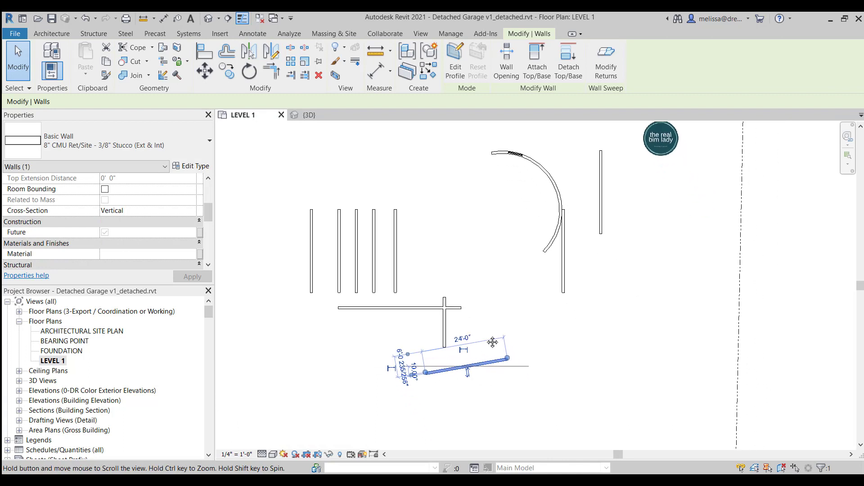
click(272, 52)
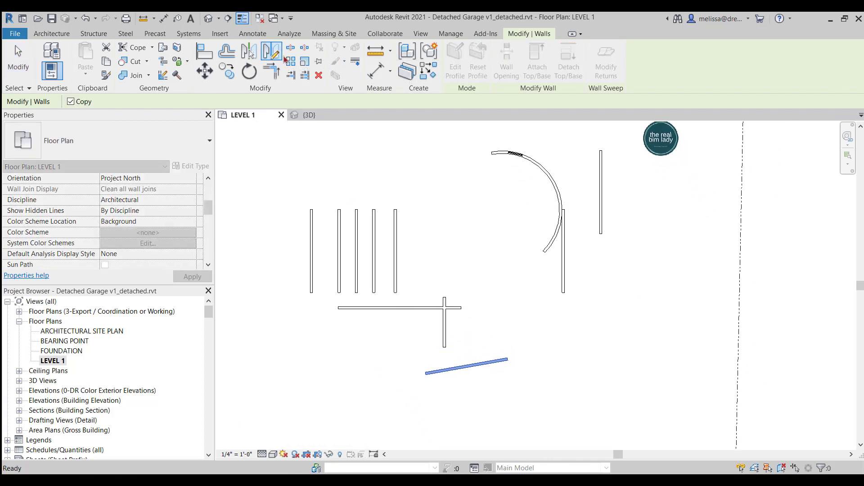
click(71, 102)
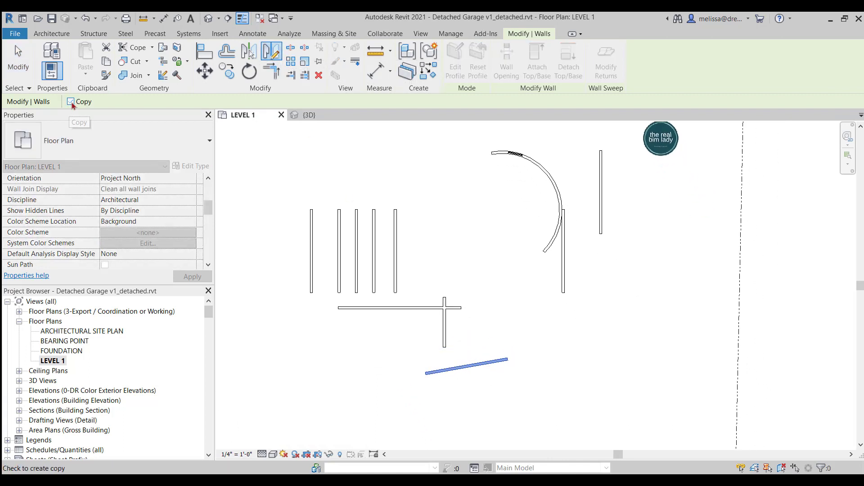
click(447, 297)
click(423, 297)
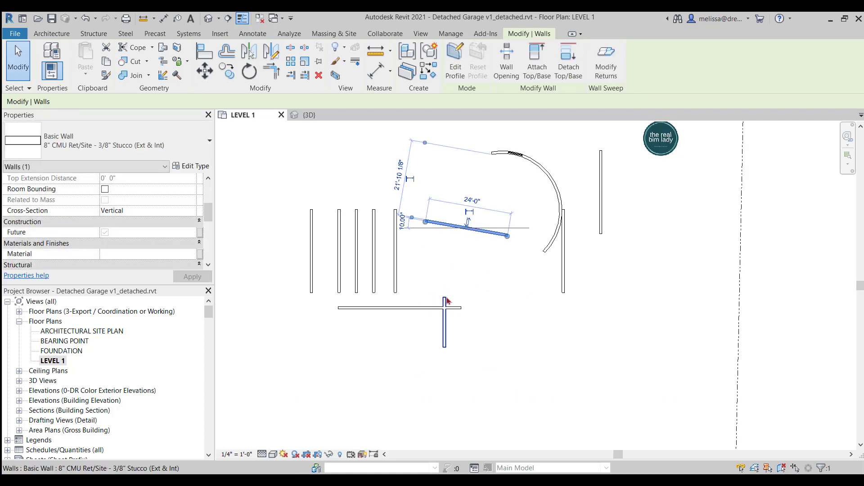
click(464, 262)
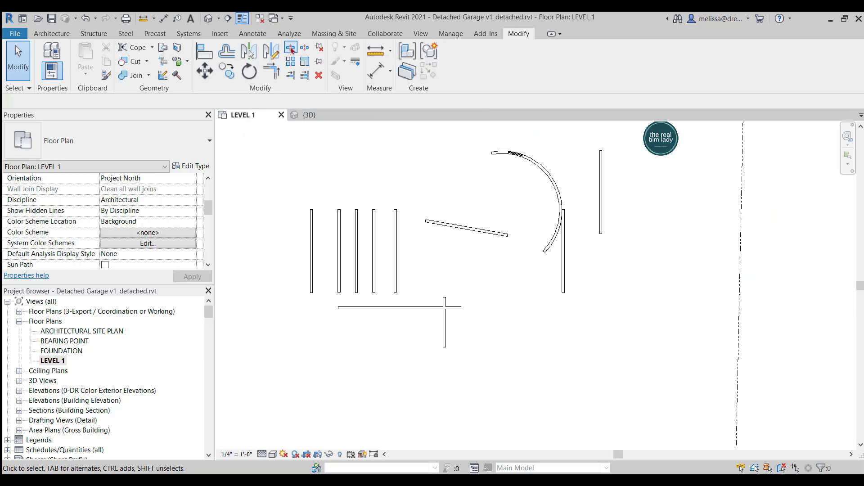
- Split the long horizontal wall just below the rightmost parallel wall, keeping the inner segment, and inspect the joint
click(291, 49)
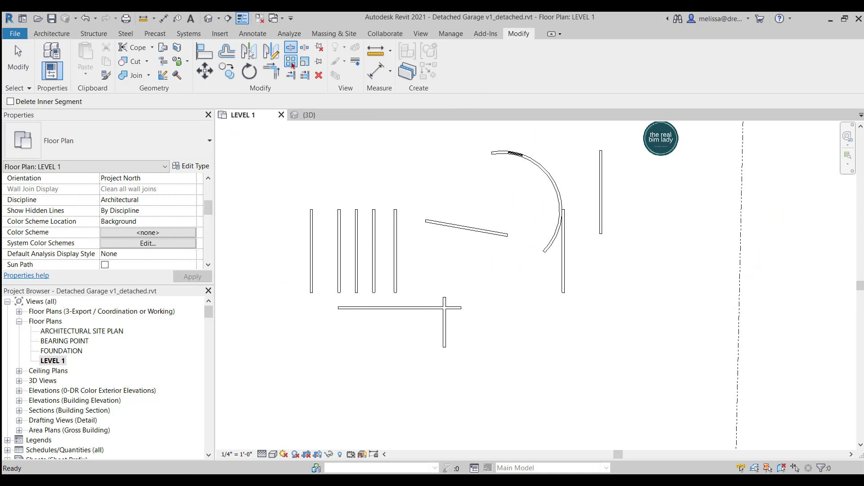
scroll(387, 306, up, 2)
scroll(388, 305, up, 3)
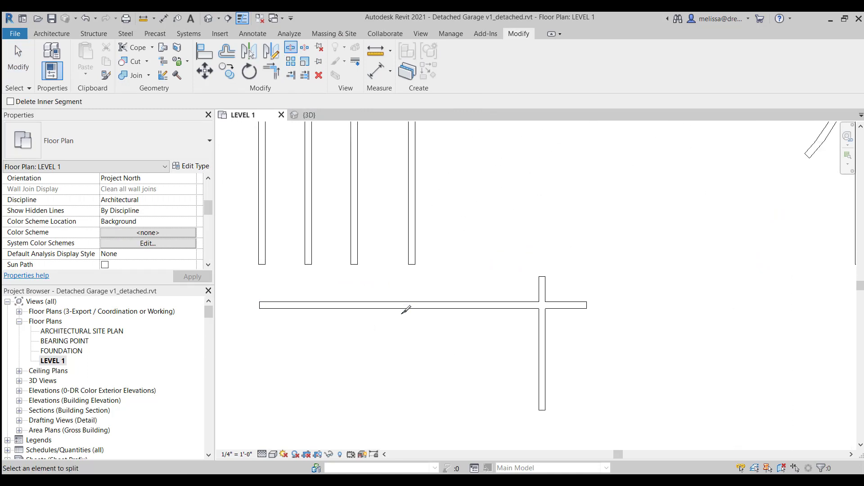
click(431, 313)
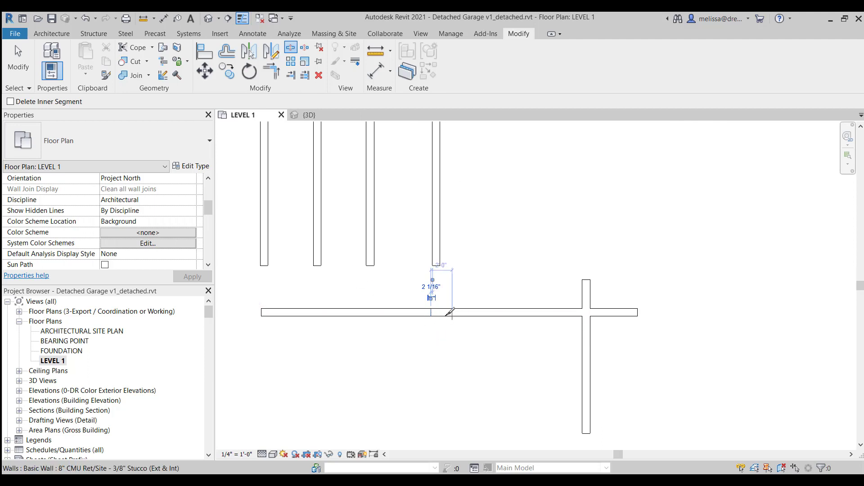
key(Escape)
key(Escape)
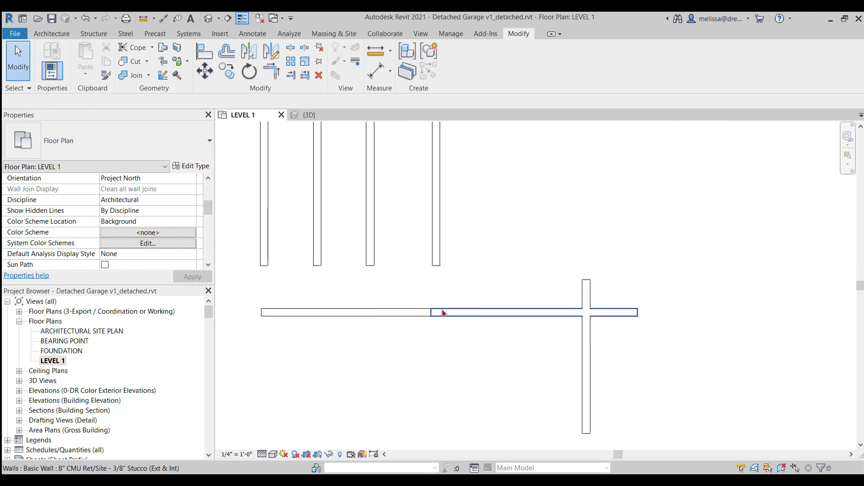
scroll(430, 311, up, 4)
scroll(423, 327, down, 5)
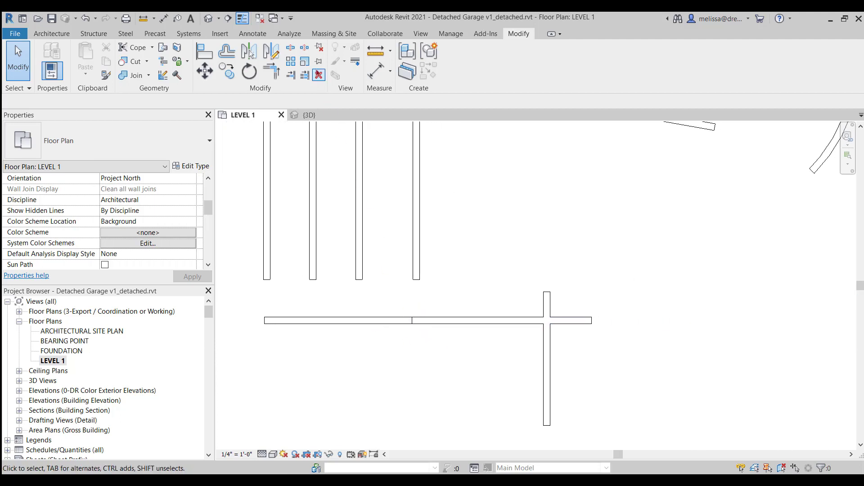
- Split the long horizontal wall with a 0' 8" joint gap, between the two walls of the parallel group above its outer end
click(305, 49)
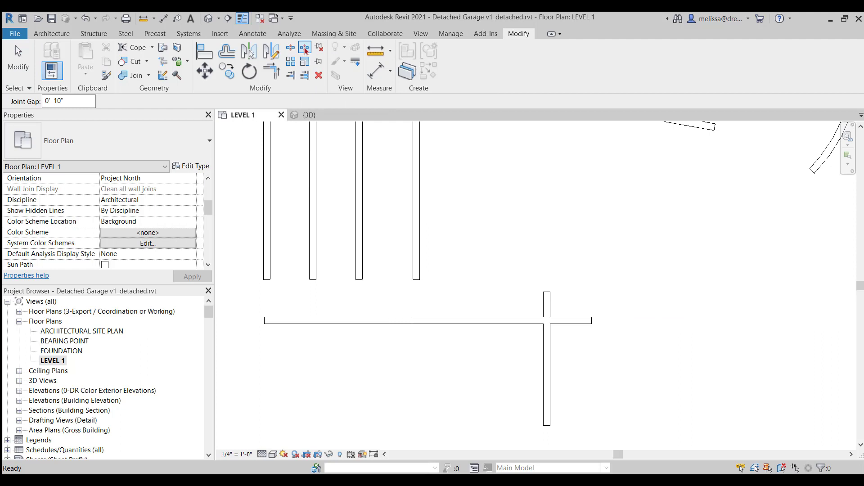
double_click(57, 101)
scroll(297, 328, up, 2)
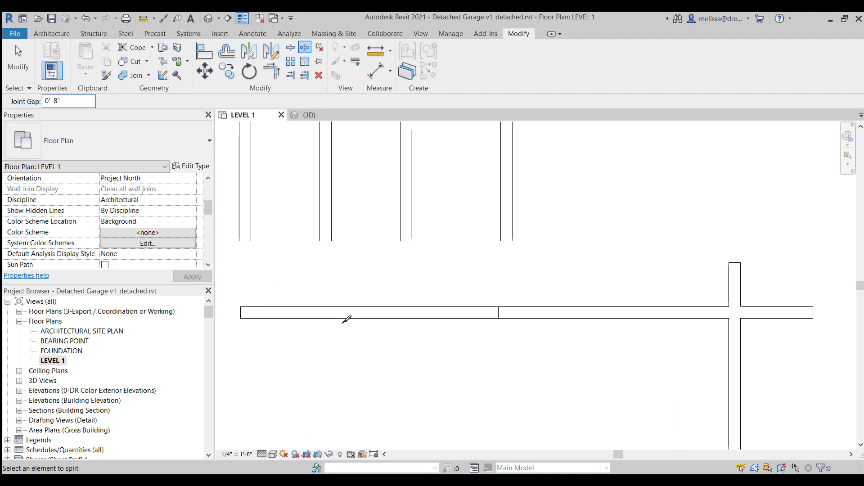
click(353, 312)
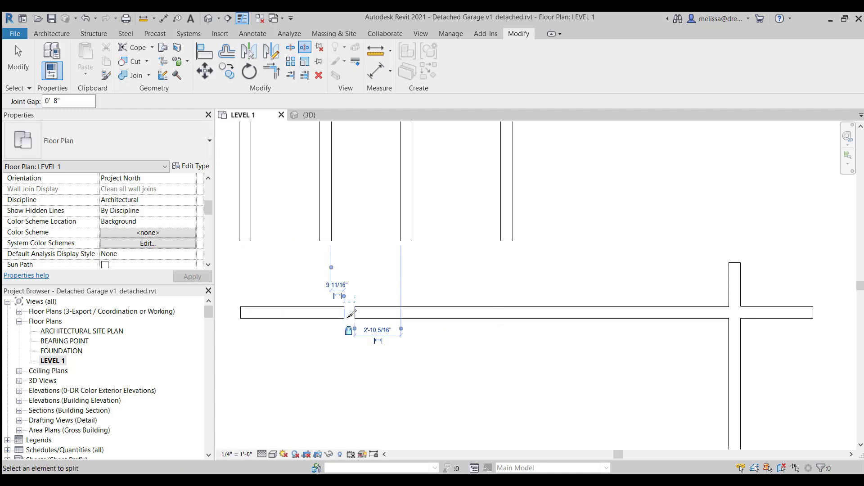
click(19, 71)
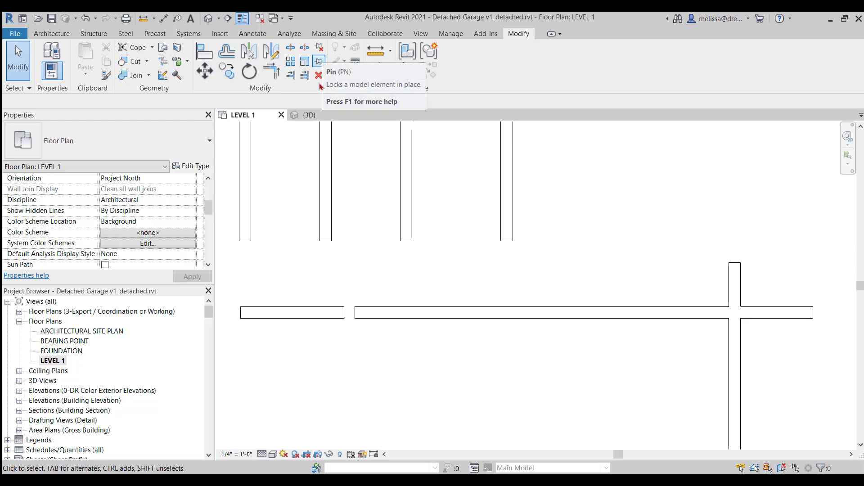
scroll(364, 322, down, 2)
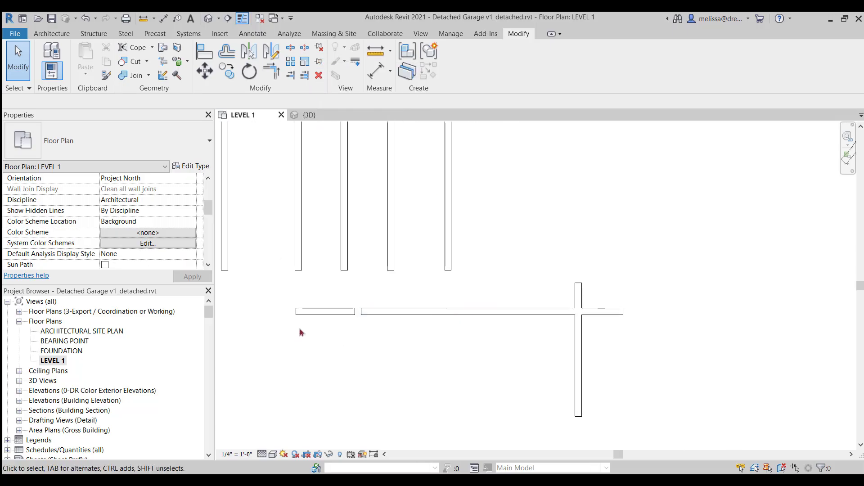
- Pin and unpin the short wall segment beside the gap twice, leaving it unpinned
click(318, 319)
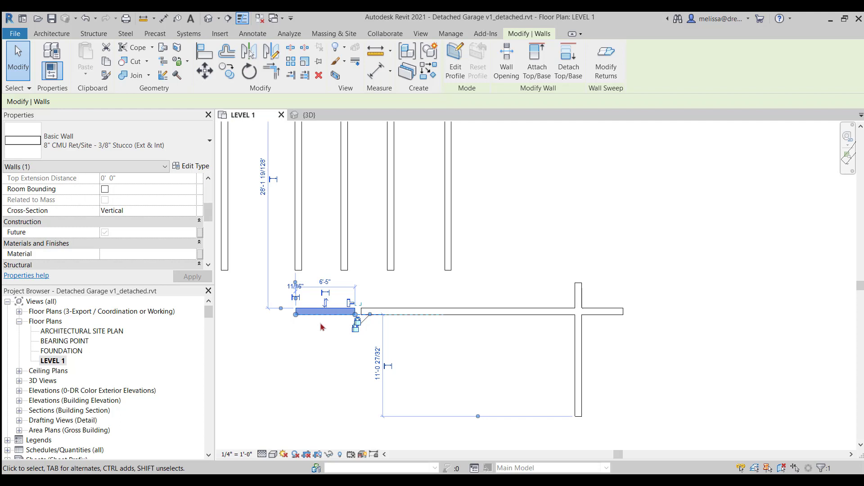
click(320, 65)
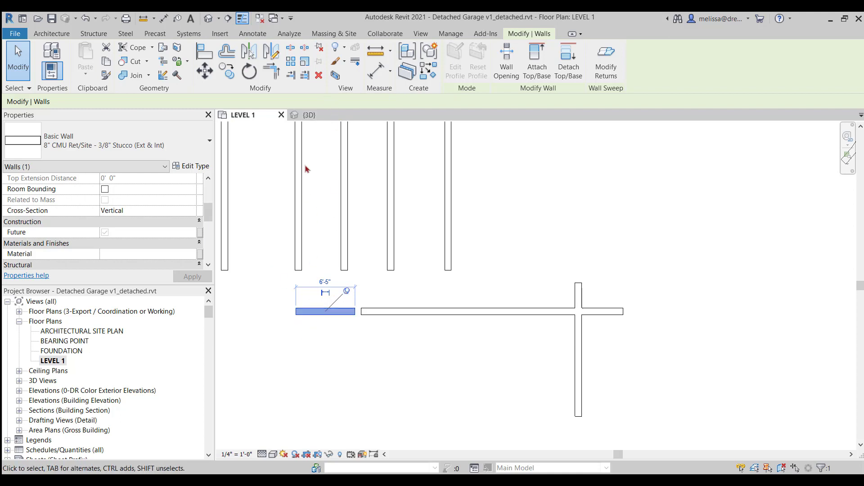
click(321, 49)
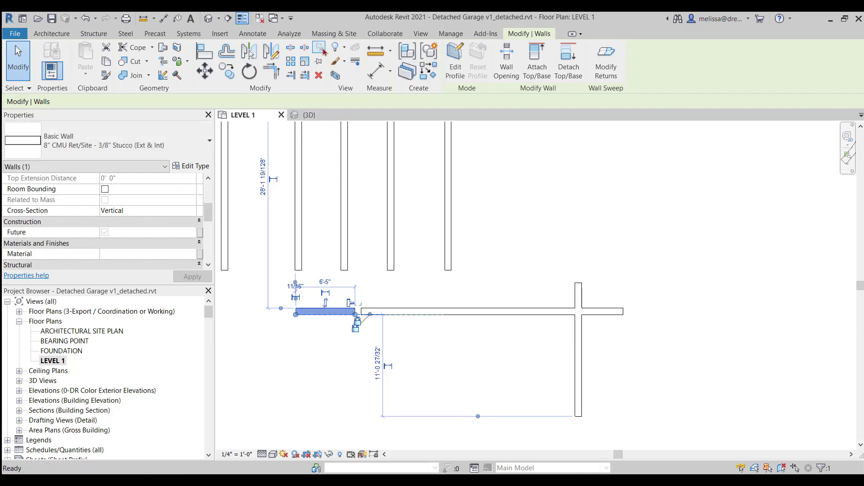
click(320, 50)
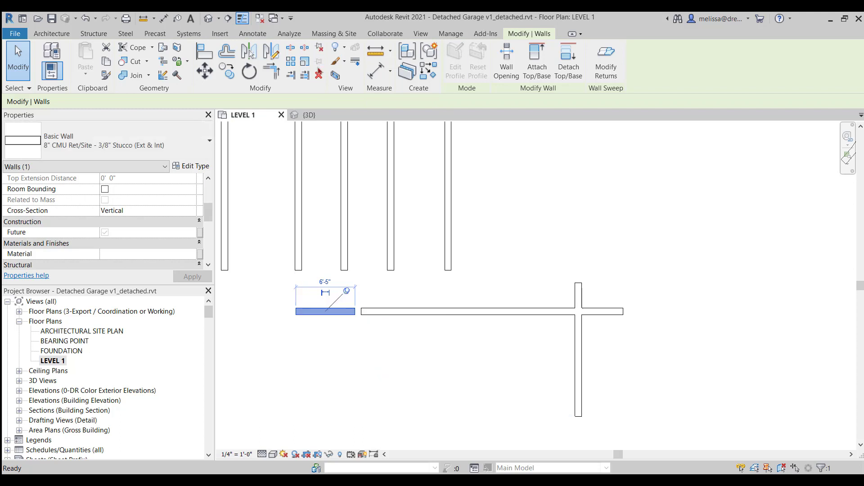
click(347, 293)
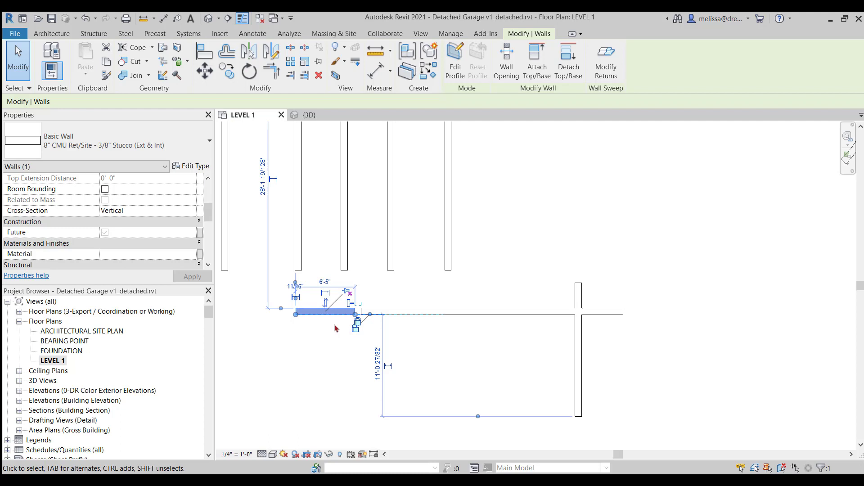
middle_drag(335, 325, 341, 334)
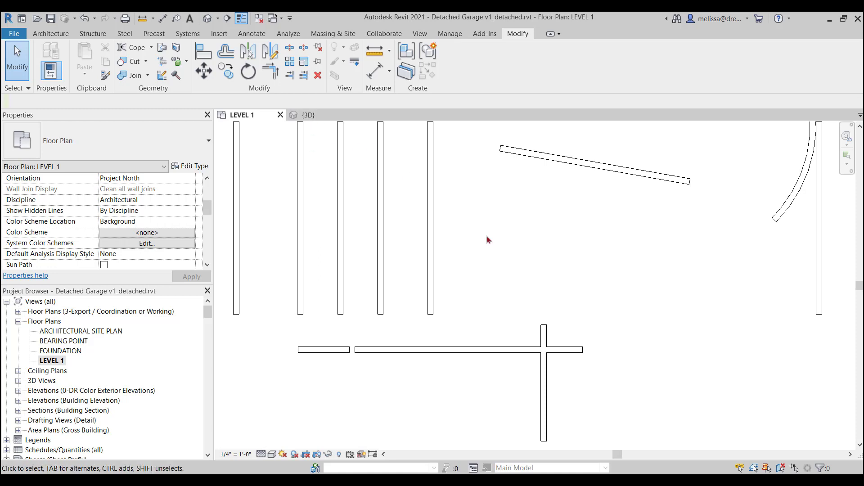
- Create a grouped linear array of the angled wall, spacing its 2nd member 4' below the original, with a count of 4
scroll(439, 303, down, 3)
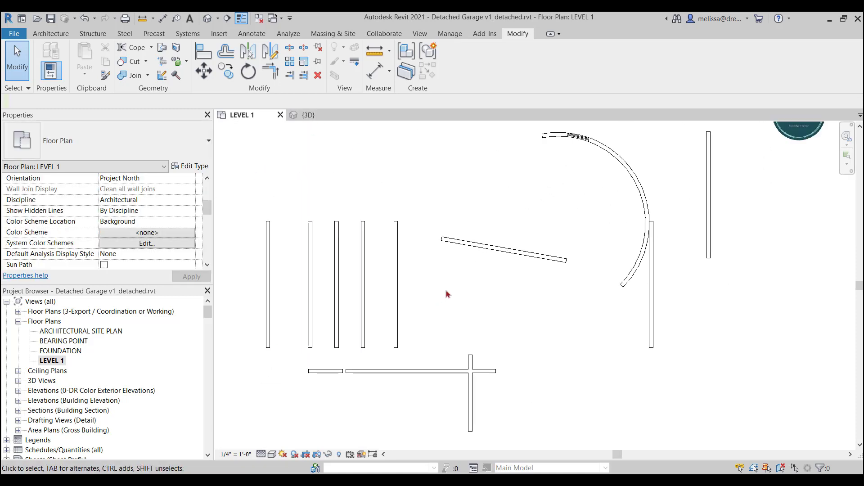
click(505, 251)
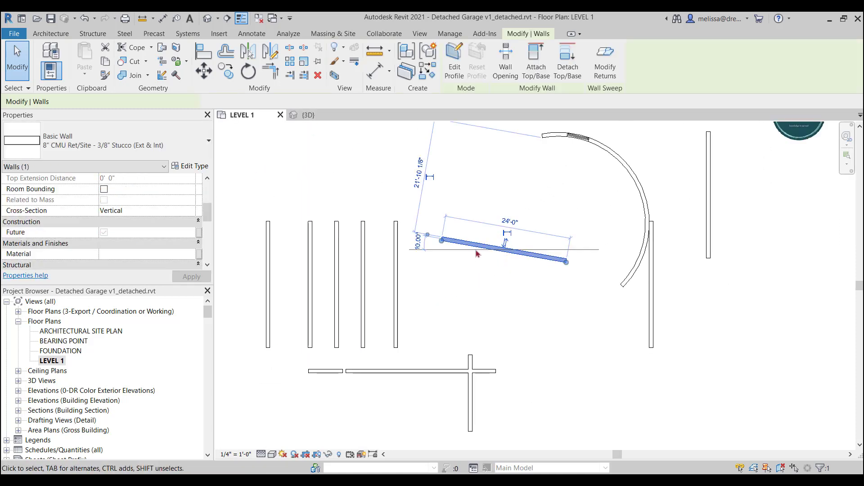
click(290, 62)
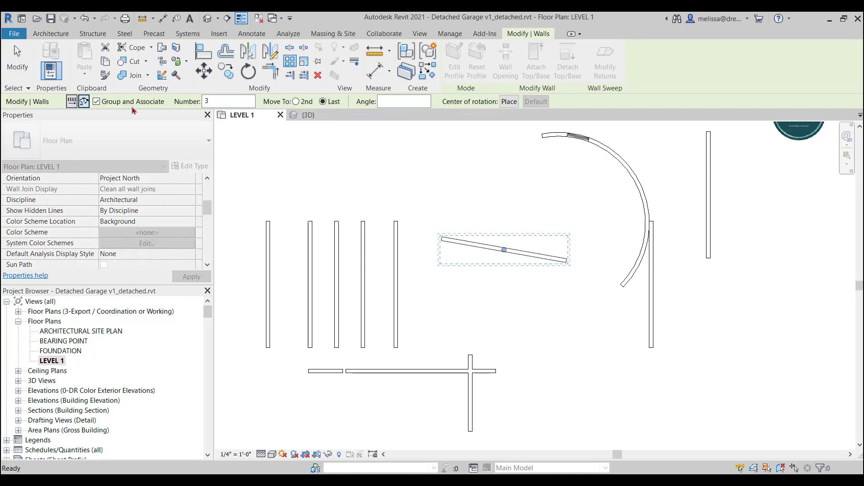
click(71, 104)
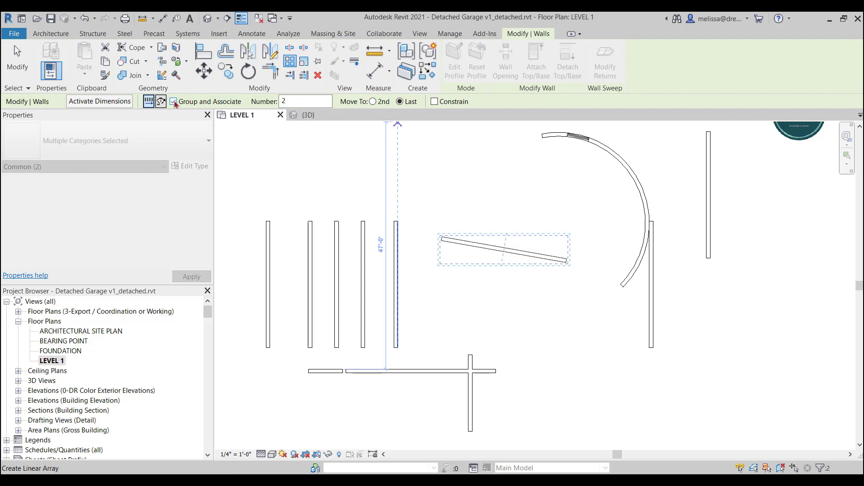
click(282, 101)
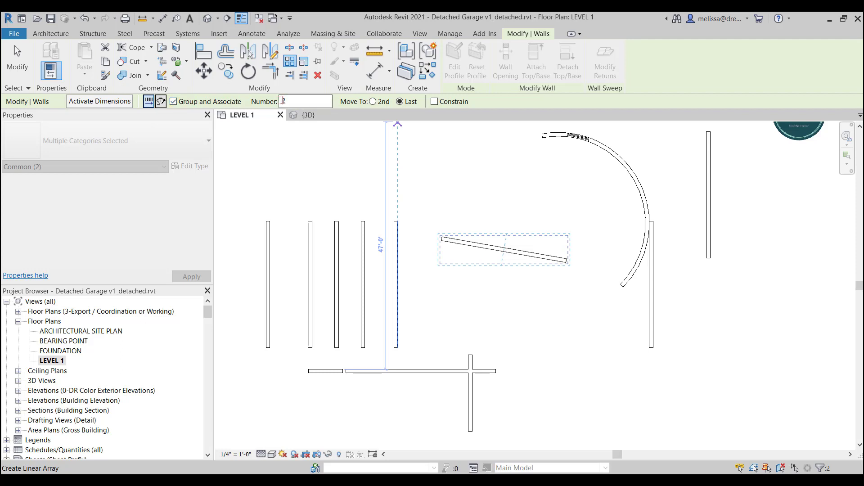
click(373, 101)
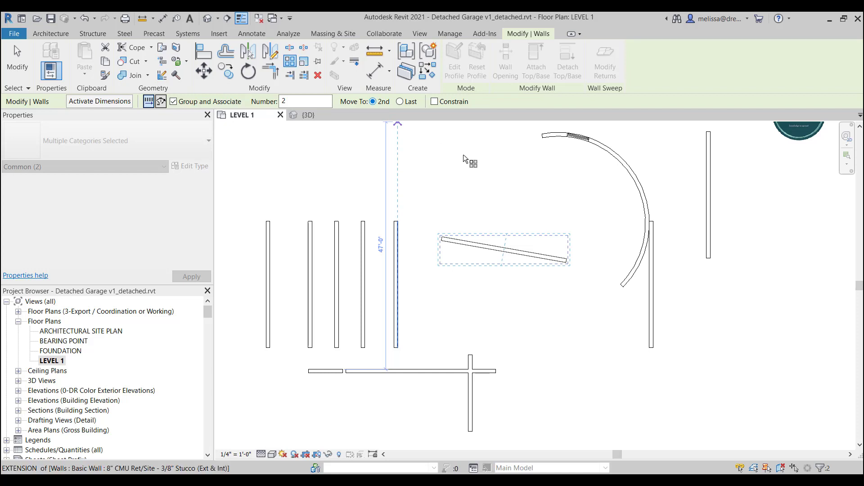
click(505, 250)
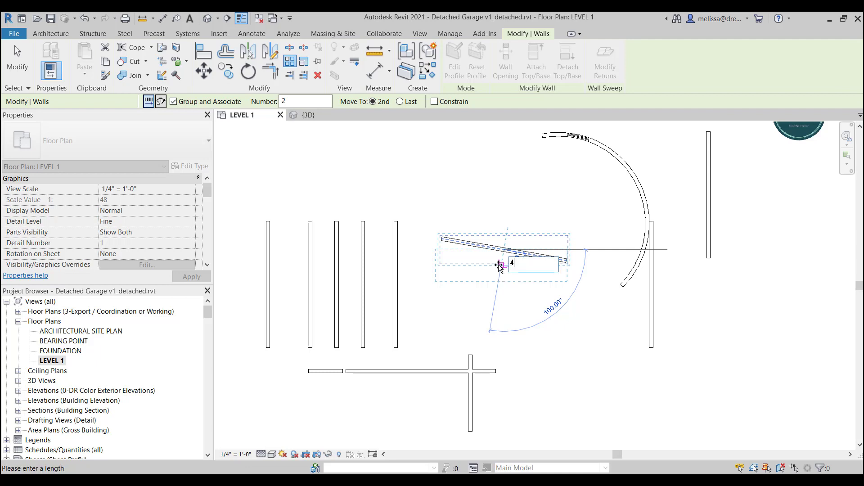
click(500, 267)
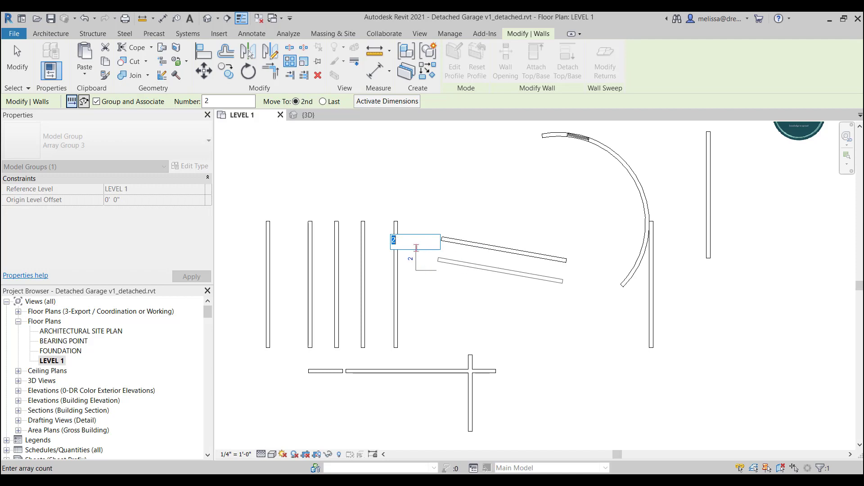
key(Return)
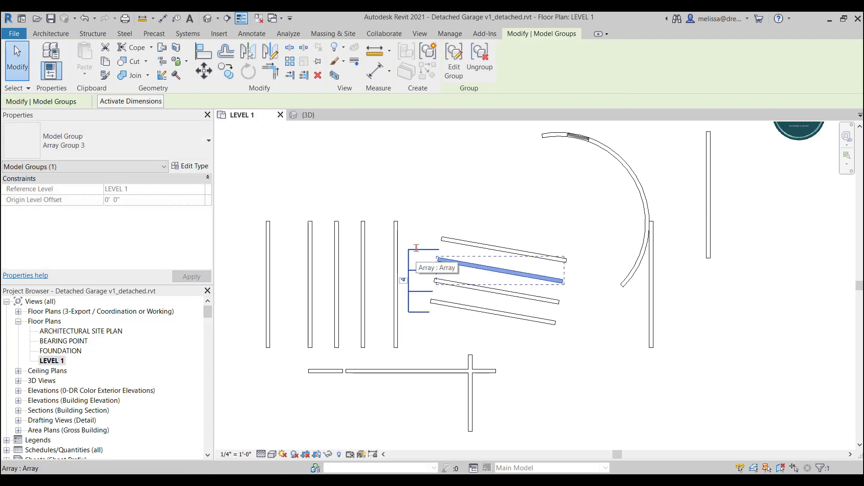
- Reduce the angled wall array's count to 3
click(403, 281)
text(3)
key(Return)
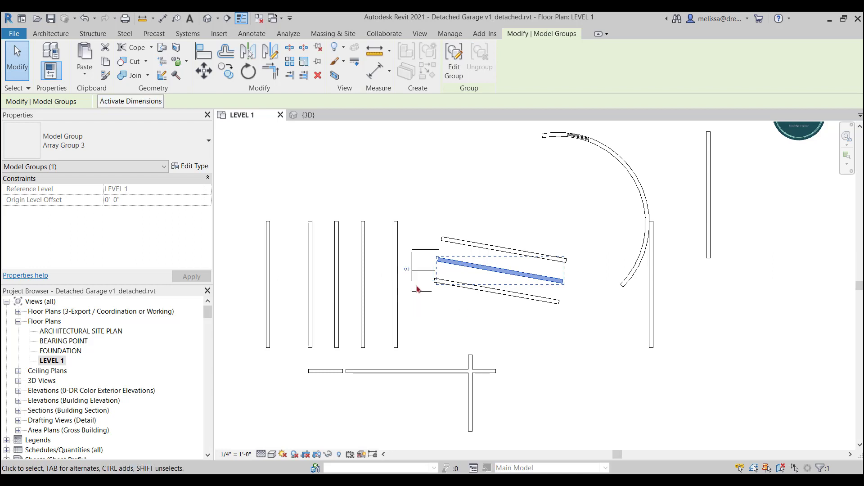
- Set the angled wall array's count to 5 and tighten its spacing by moving the second wall closer to the first
click(408, 273)
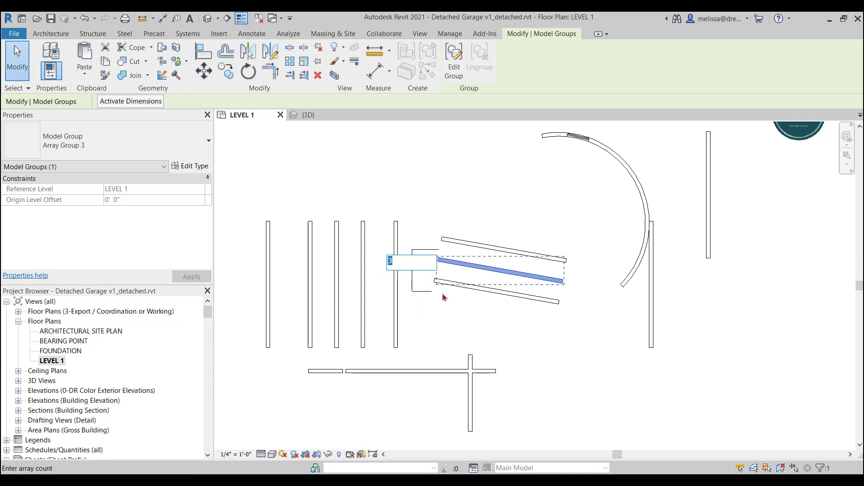
text(5)
key(Return)
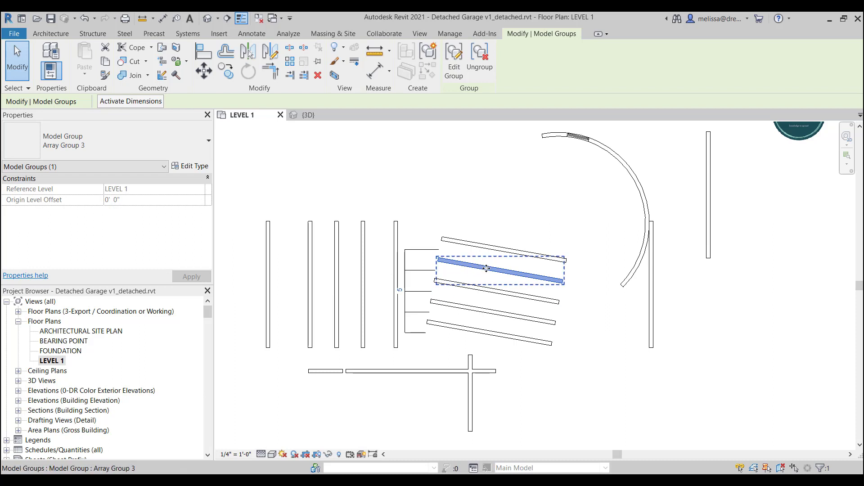
mouse_move(486, 268)
mouse_down()
mouse_move(477, 302)
mouse_move(489, 261)
mouse_up()
click(484, 197)
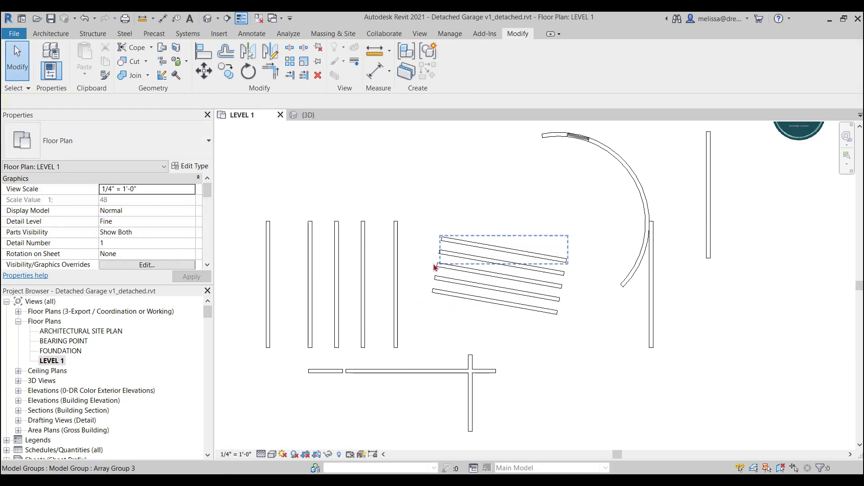
- Array the leftmost vertical wall linearly, grouped and constrained, with Move To set to Last and the last member 50' to the left
middle_drag(293, 214, 505, 207)
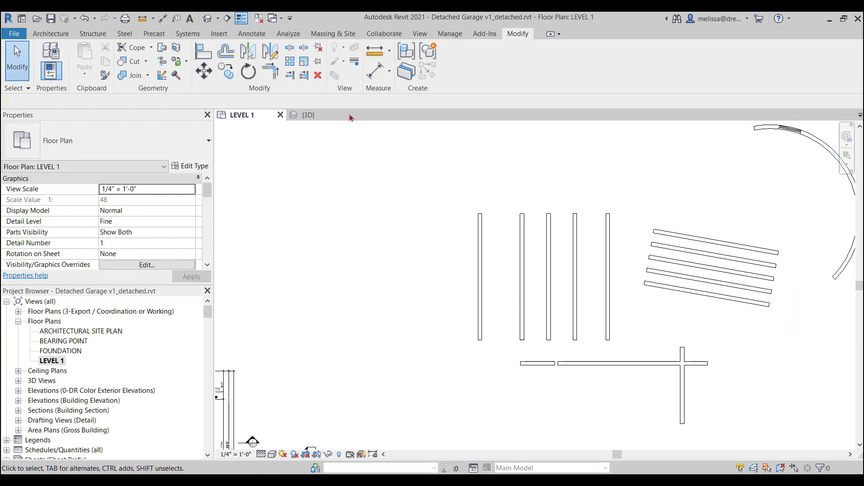
click(481, 275)
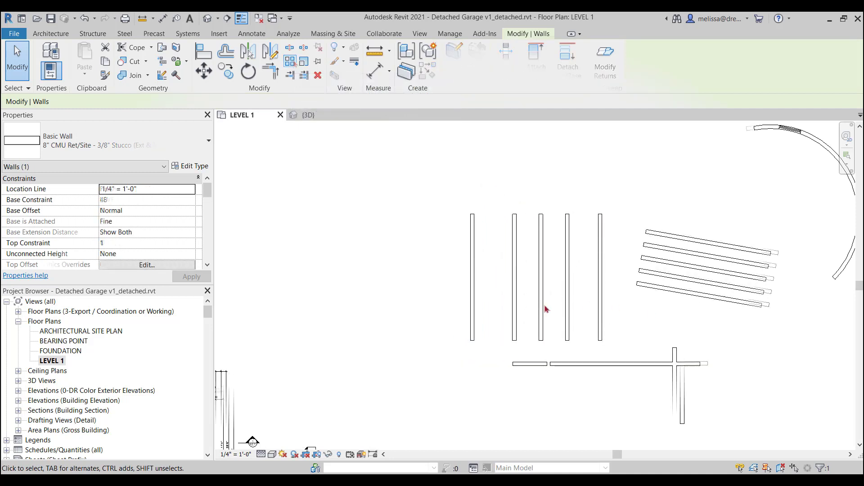
click(472, 309)
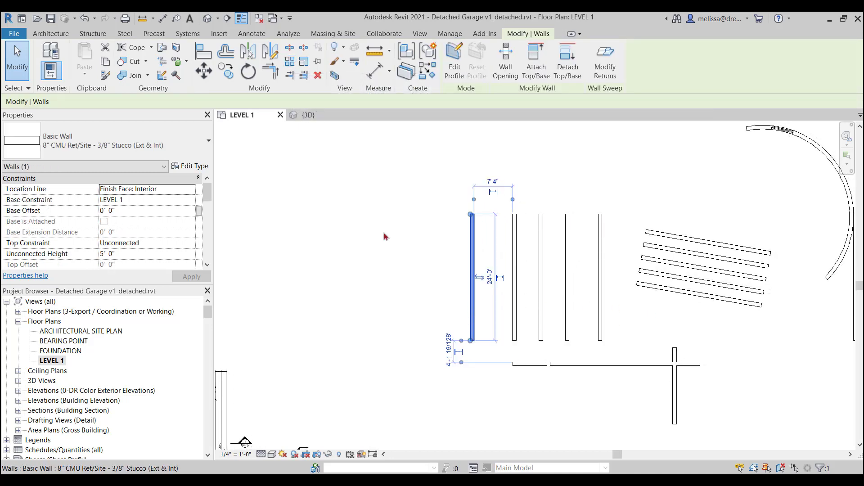
click(291, 63)
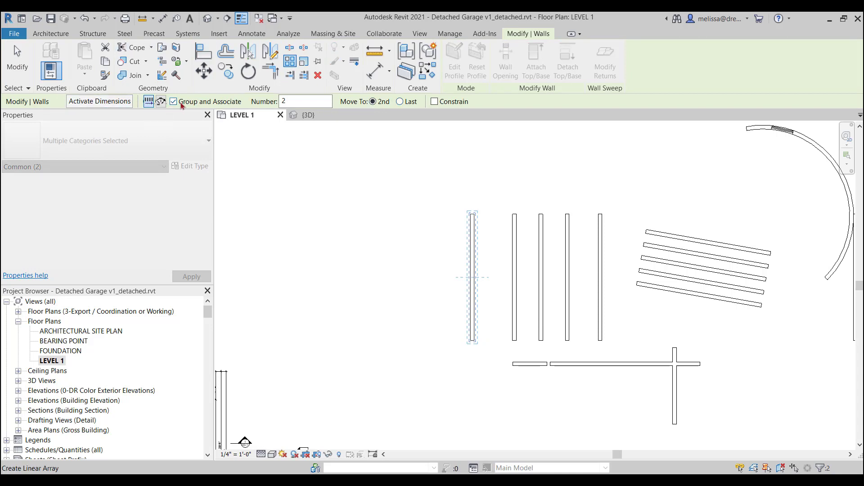
click(287, 100)
click(434, 102)
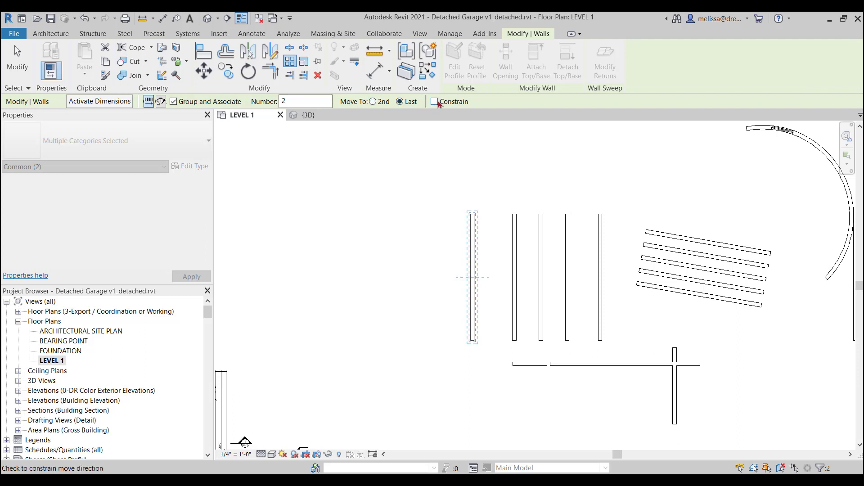
click(473, 282)
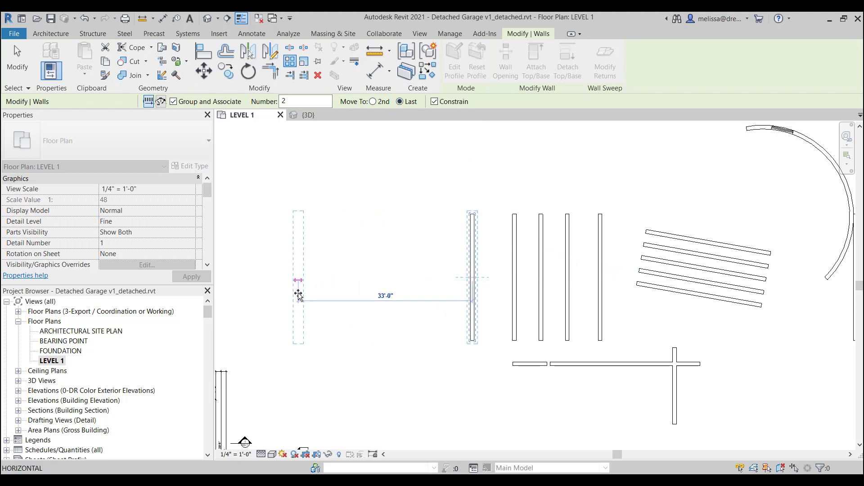
text(50)
key(Return)
- Set the new vertical wall array's count to 10 and increase it to 15
scroll(458, 245, down, 3)
middle_drag(361, 283, 386, 290)
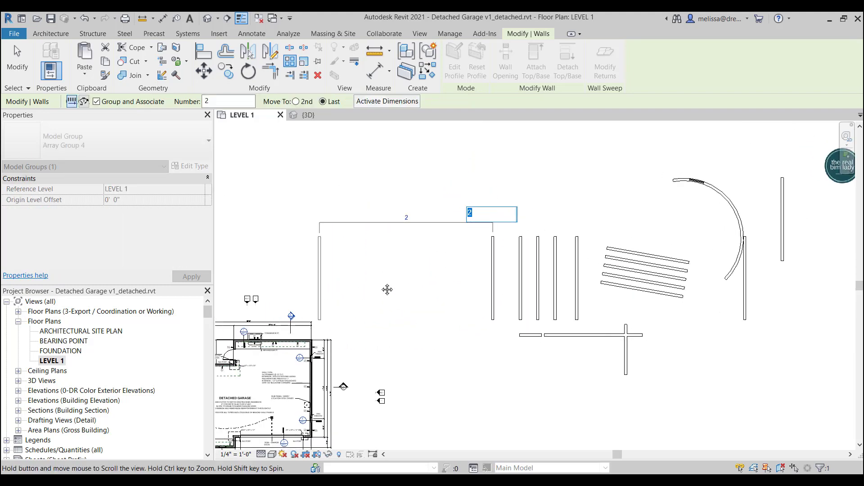
scroll(385, 275, up, 2)
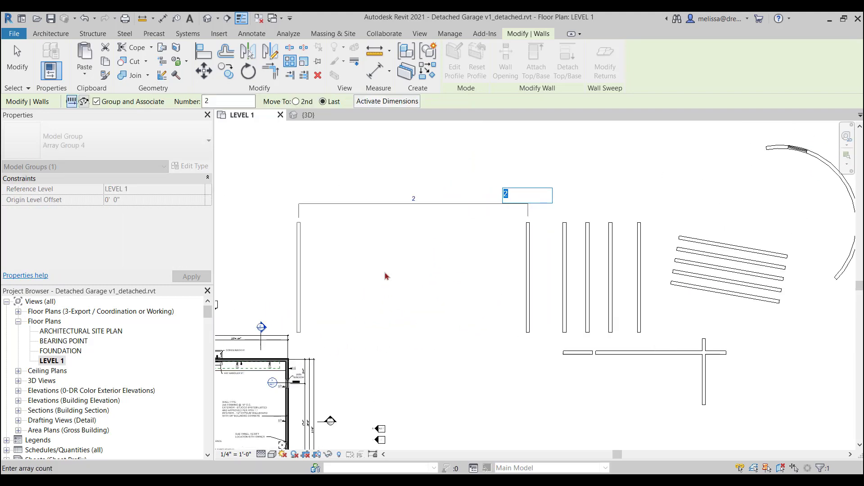
double_click(206, 101)
click(508, 195)
key(Return)
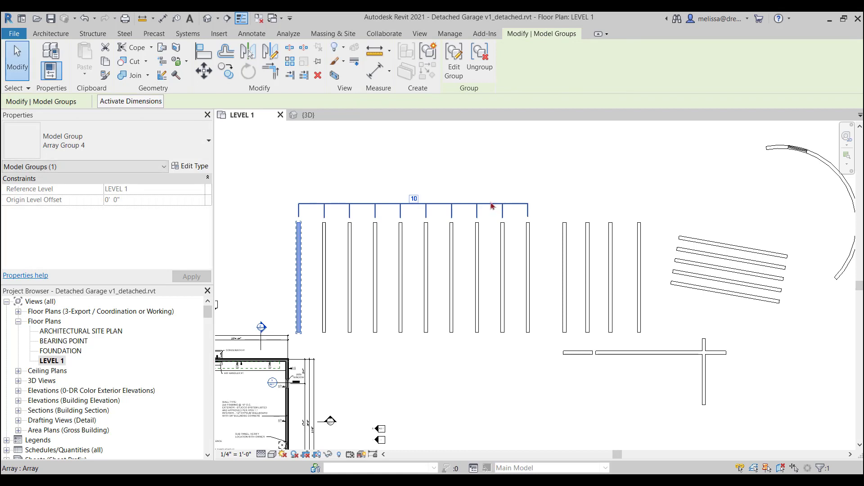
click(414, 198)
key(Return)
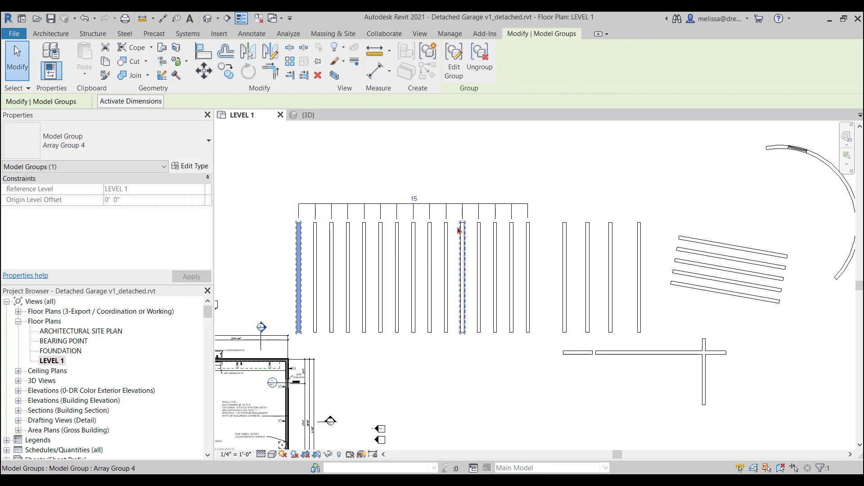
- Move the leftmost wall of the 15-member vertical array 10' to the right
key(m)
key(v)
click(300, 287)
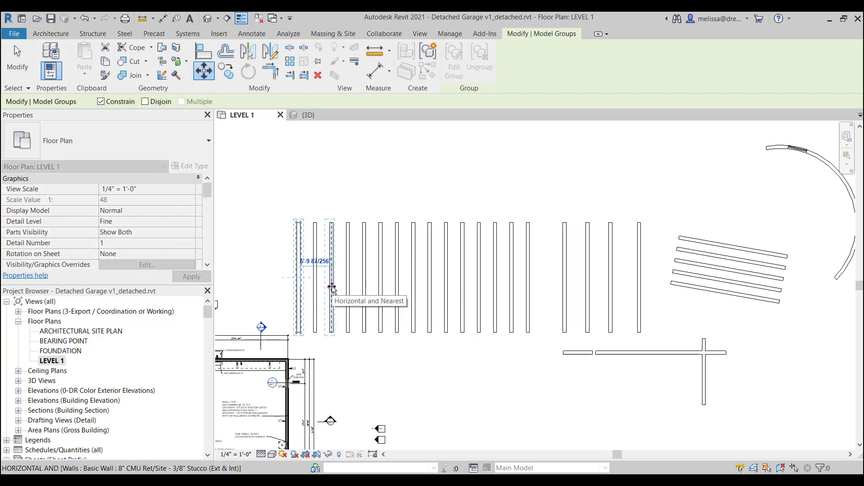
text(10)
key(Return)
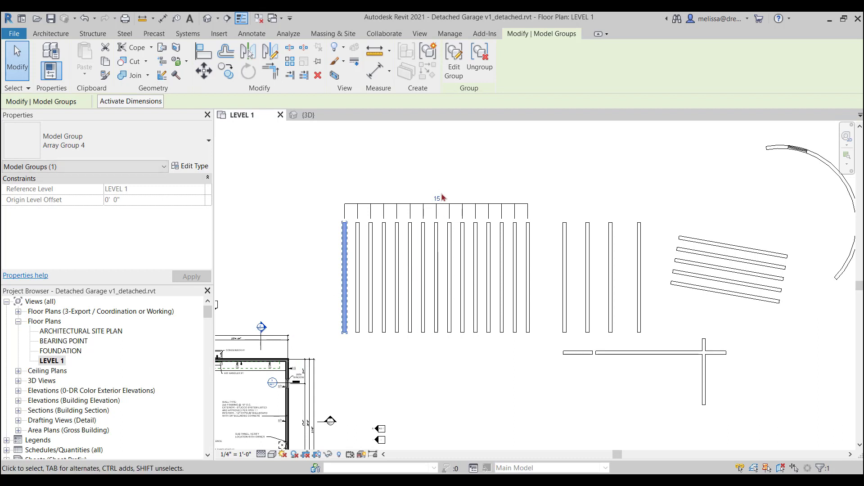
click(471, 170)
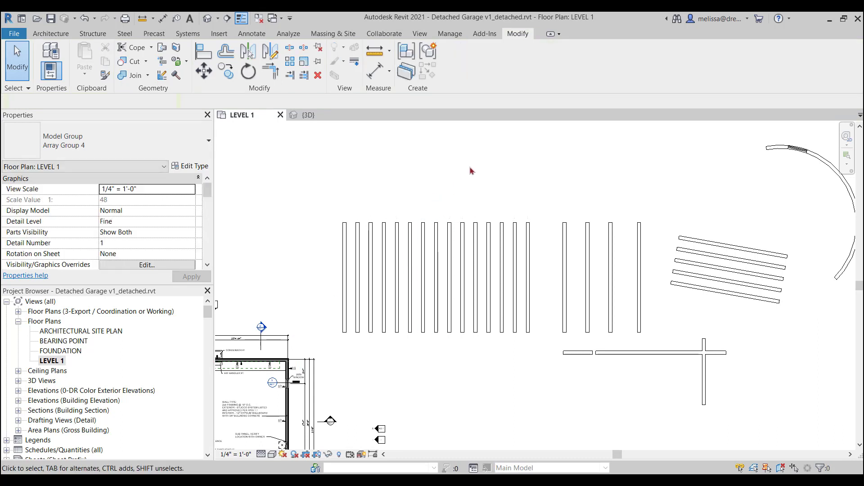
- Relocate the nearest separate vertical wall beside the 15-member array to the open area above that array
click(349, 280)
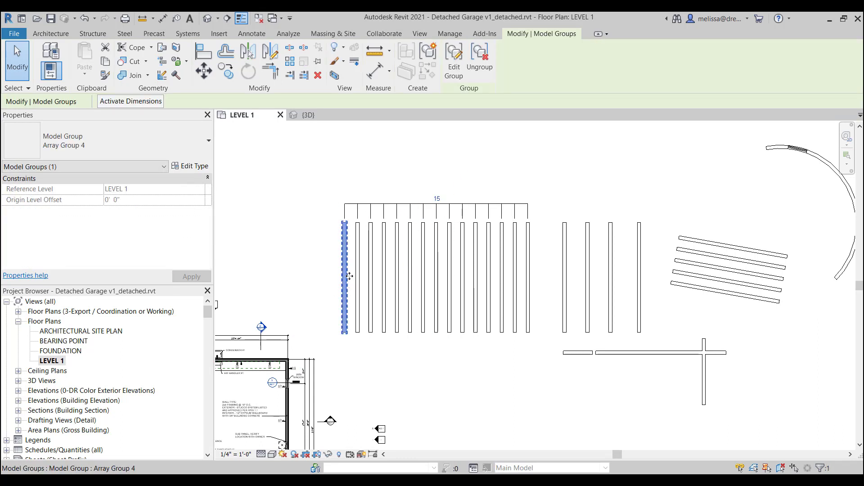
click(565, 292)
drag(555, 269, 479, 171)
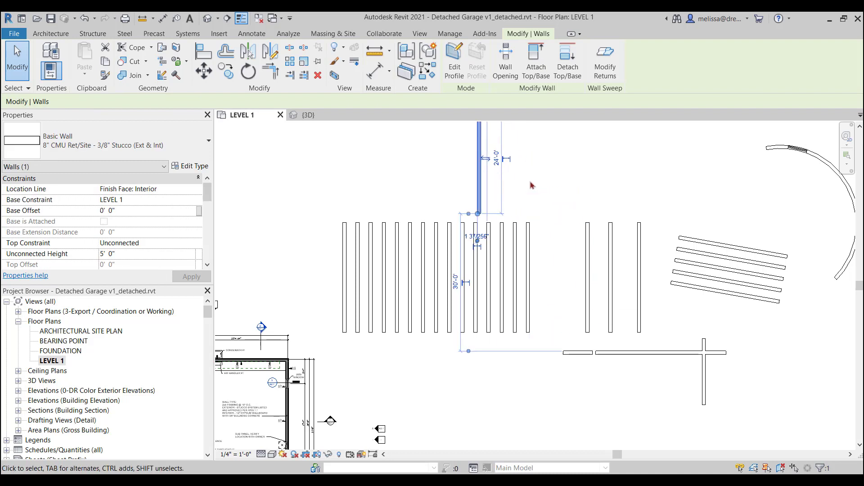
middle_drag(532, 187, 454, 316)
scroll(454, 314, up, 1)
click(468, 317)
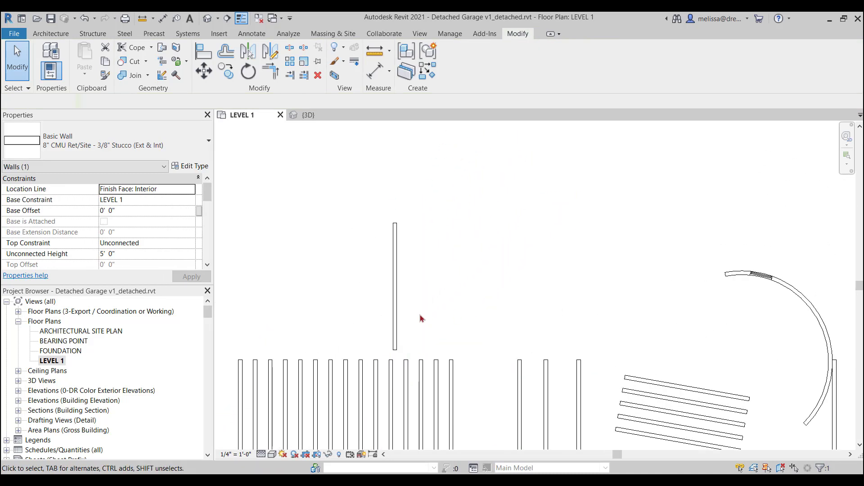
- Array the relocated vertical wall linearly without grouping, constrained, number 2, Move To set to Last, with the last member 30' to the left
click(395, 311)
click(290, 65)
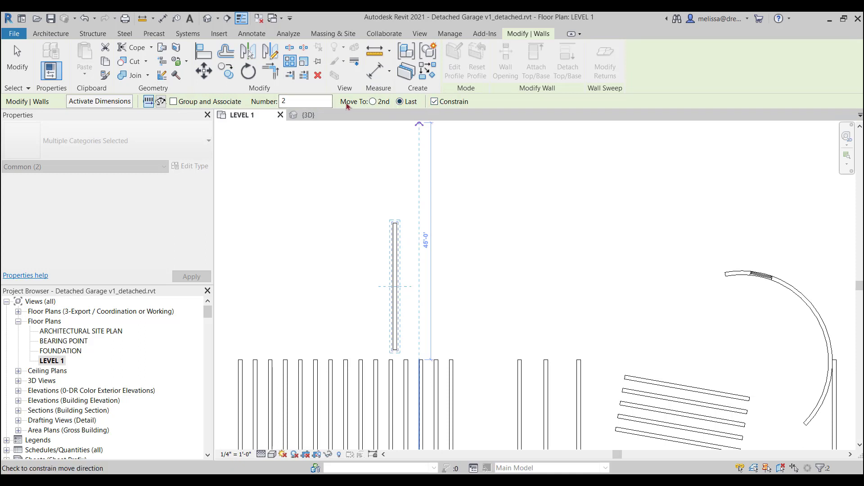
click(396, 306)
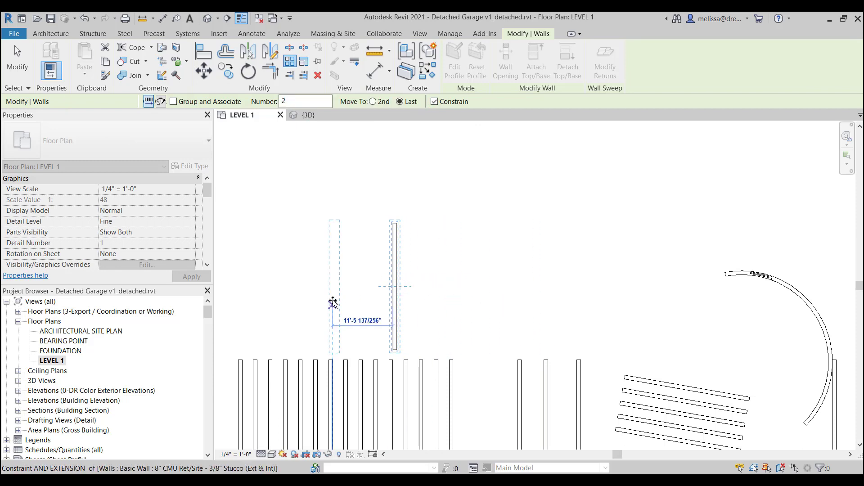
text(30)
key(Return)
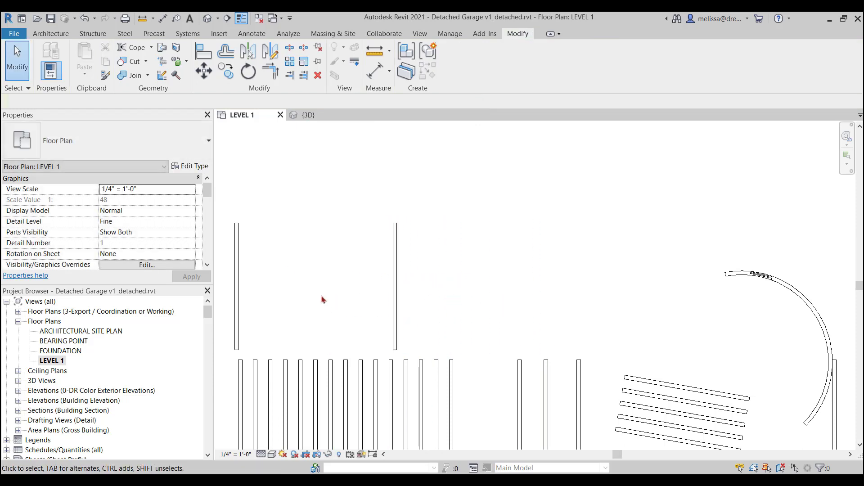
- Examine how the ungrouped arrayed wall behaves when selected compared with a member of the grouped vertical wall array
scroll(365, 288, down, 1)
click(268, 252)
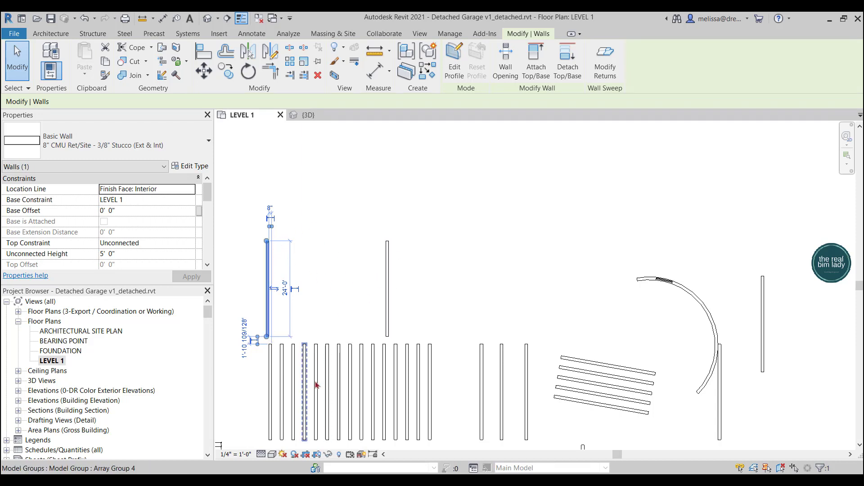
click(327, 435)
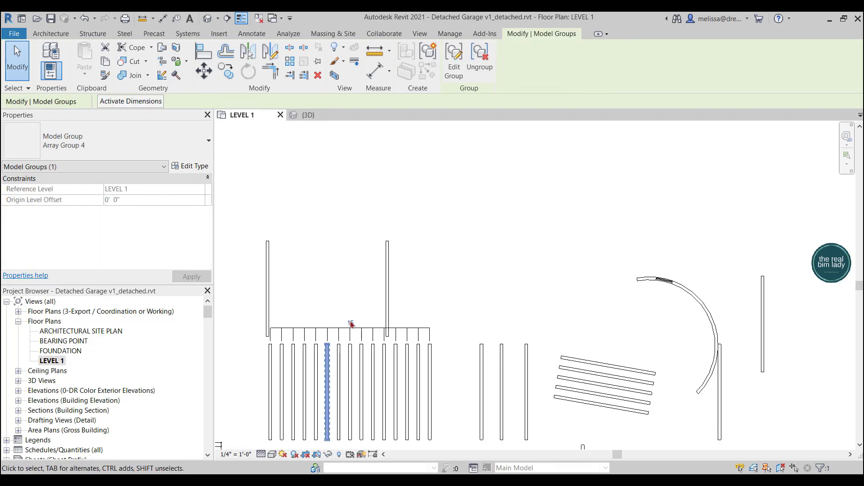
click(336, 332)
key(Return)
click(402, 295)
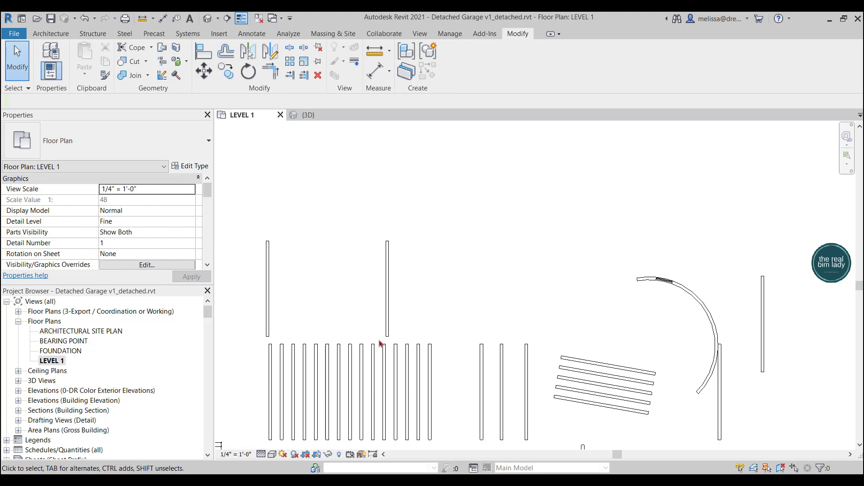
click(363, 381)
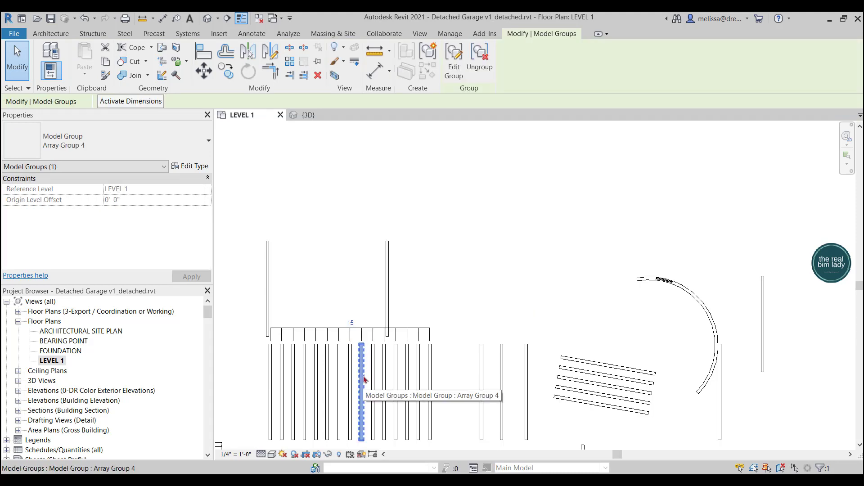
- Dismiss the save reminder without saving and delete the vertical wall that overlaps the curved wall
scroll(364, 294, up, 1)
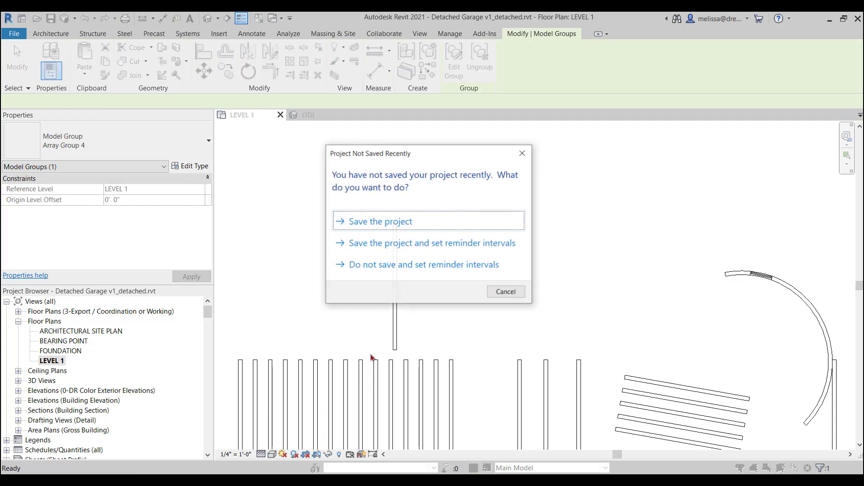
click(506, 292)
scroll(433, 292, down, 2)
middle_drag(433, 292, 284, 249)
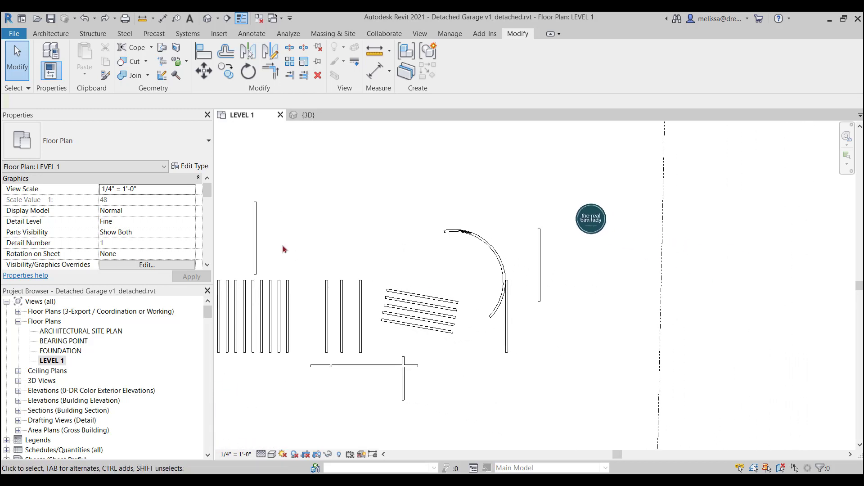
click(507, 332)
key(Delete)
- Start a grouped radial array of 3 for the curved wall's window, Move To Last, with its rotation center at the arc's center
scroll(481, 276, up, 2)
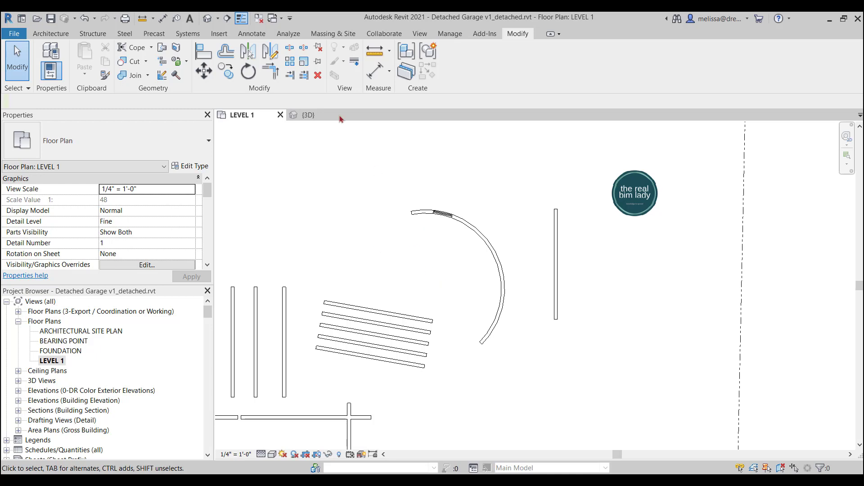
click(449, 219)
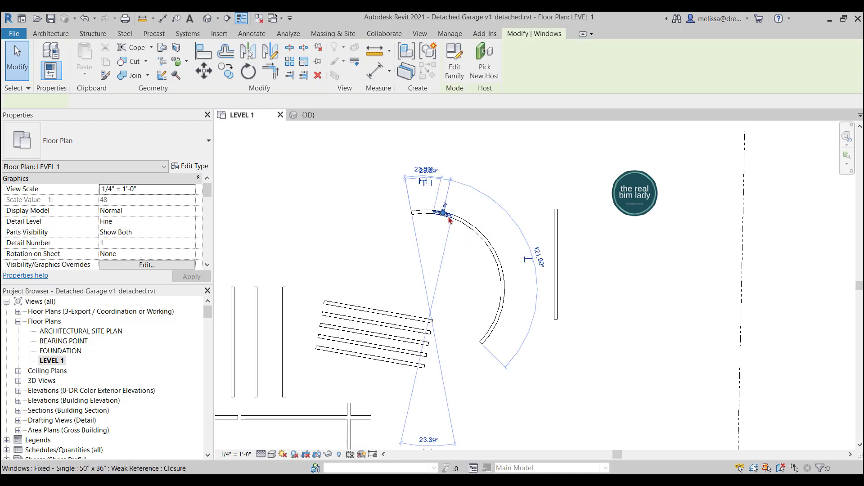
click(292, 65)
click(177, 103)
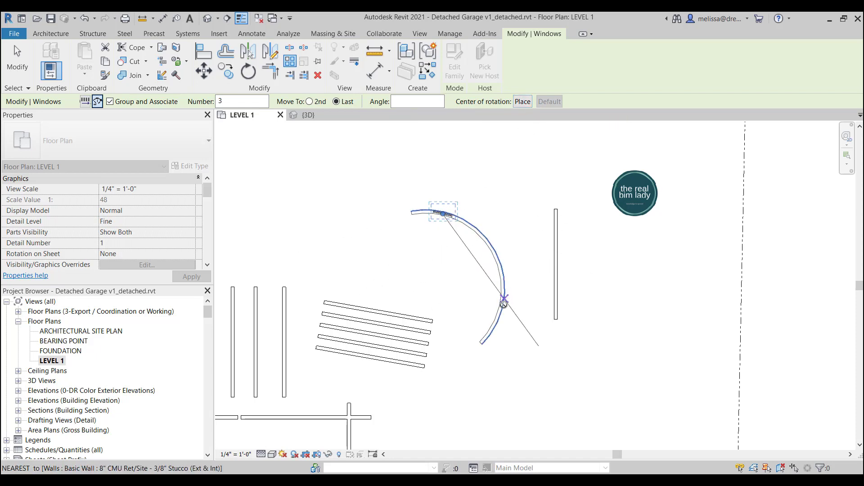
click(523, 102)
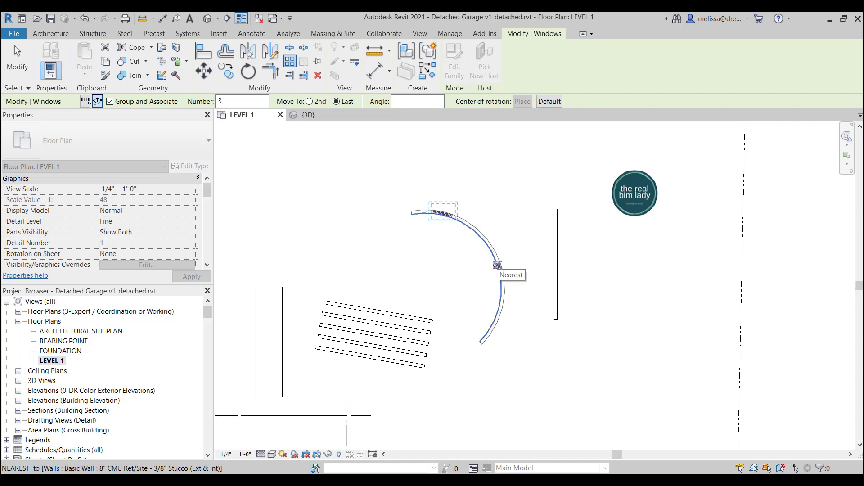
key(s)
key(c)
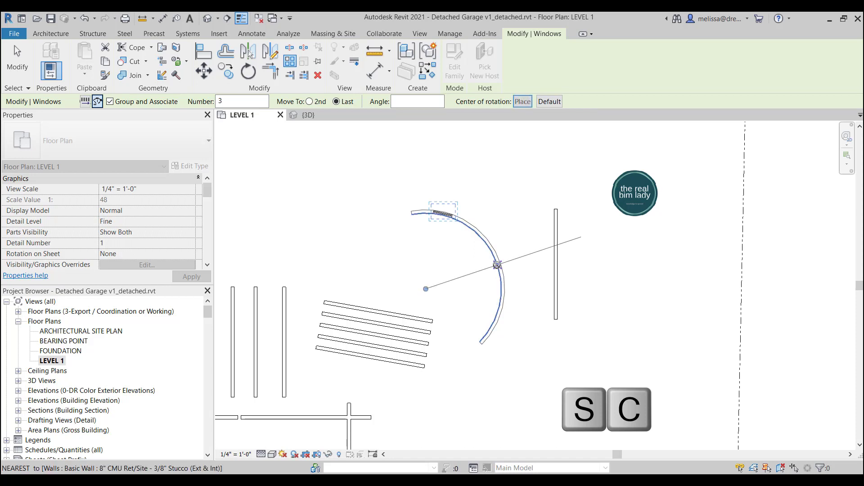
click(496, 266)
click(425, 284)
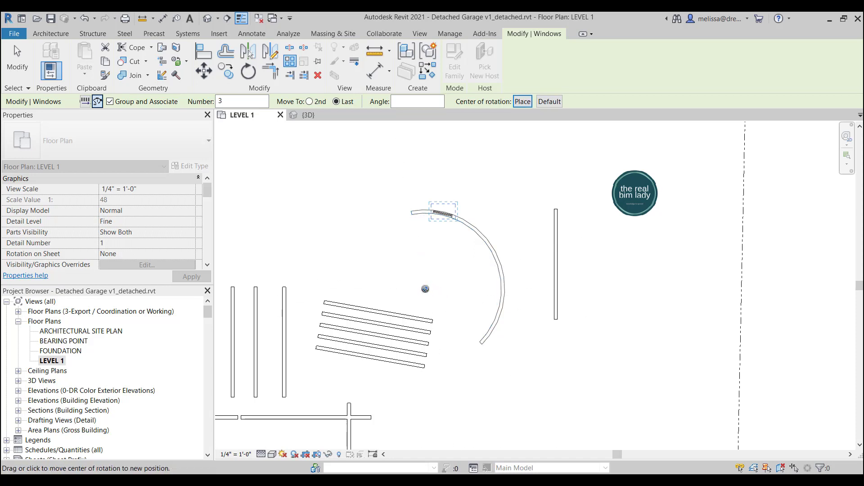
- Sweep the window array from the original window to near the curved wall's lower end and set its count to 5
scroll(436, 248, up, 3)
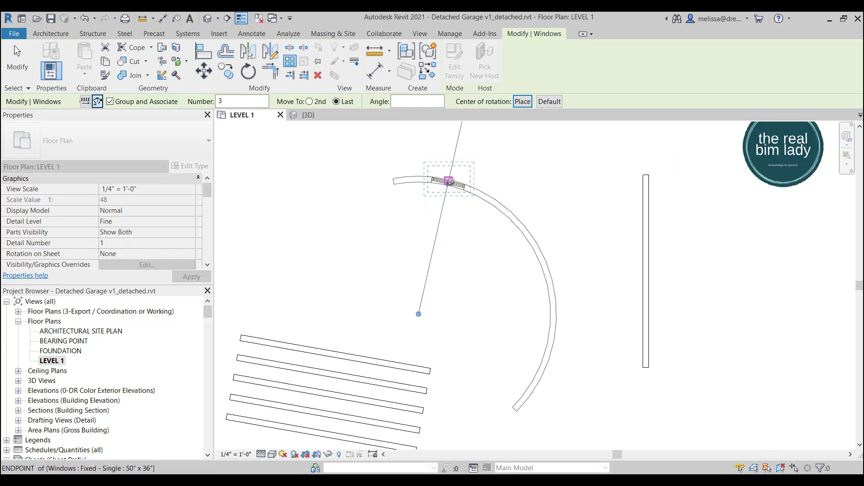
click(449, 181)
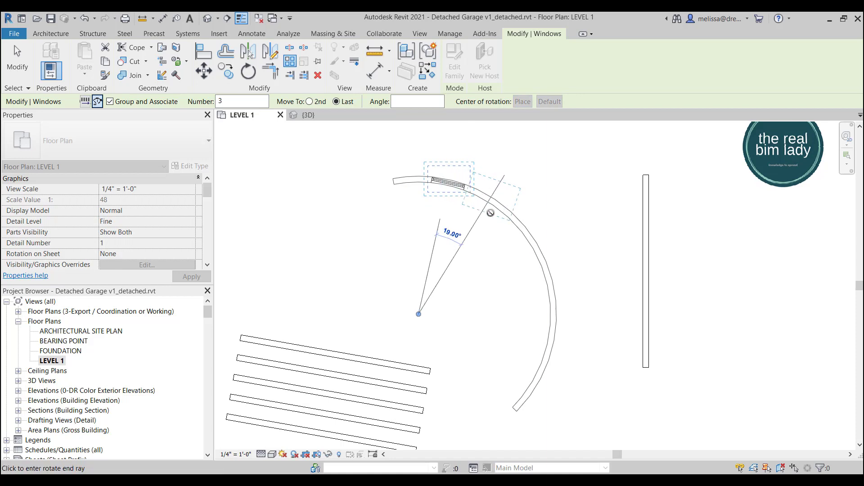
click(535, 387)
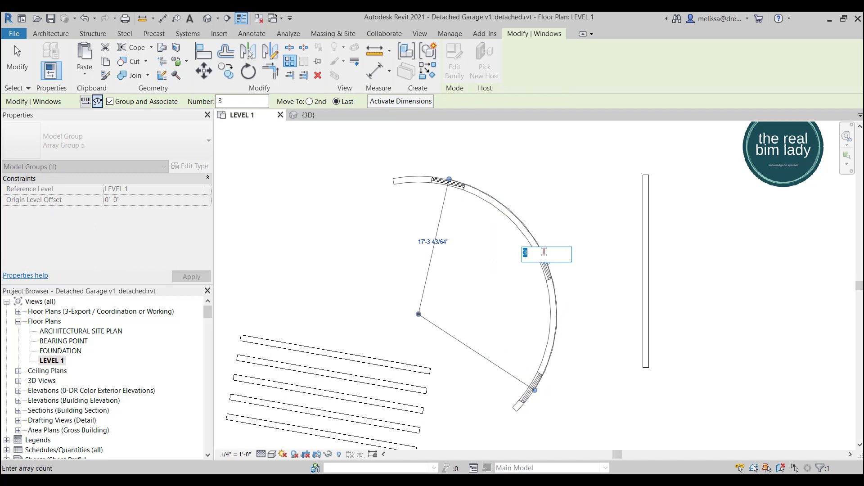
key(Return)
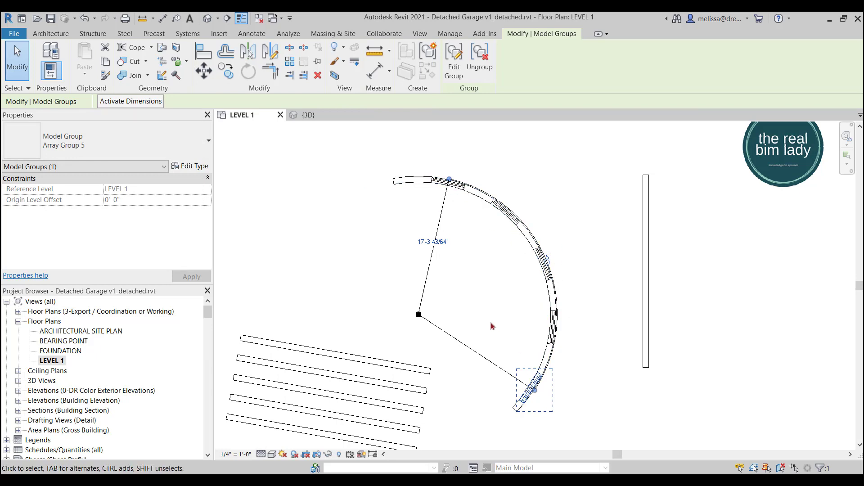
click(501, 293)
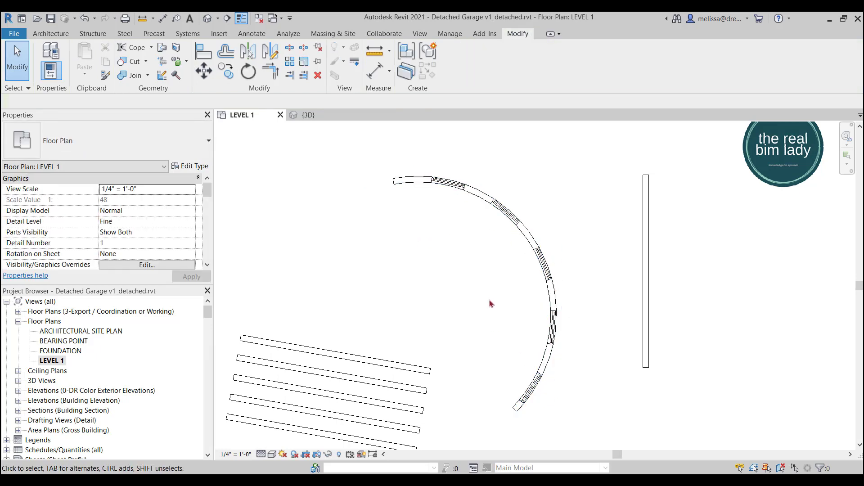
- Array the vertical wall beside the curved wall radially about its midpoint, grouped, with Move To set to 2nd and an angle of 15 degrees
scroll(486, 299, down, 1)
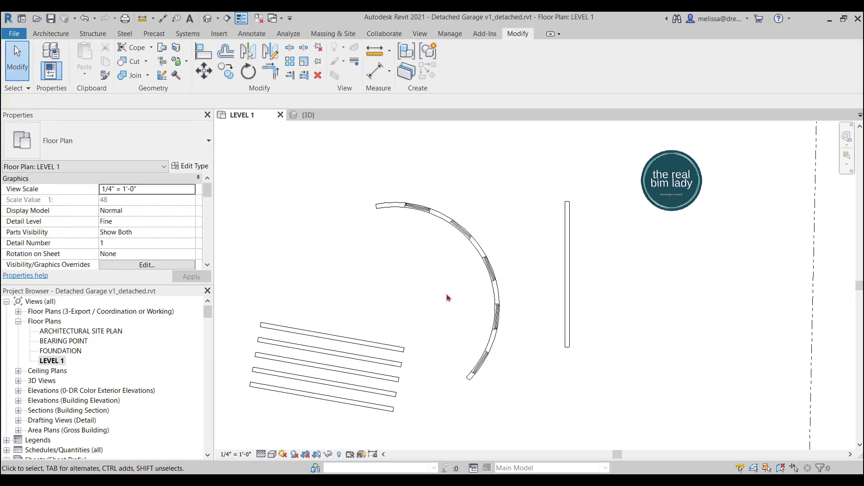
click(568, 311)
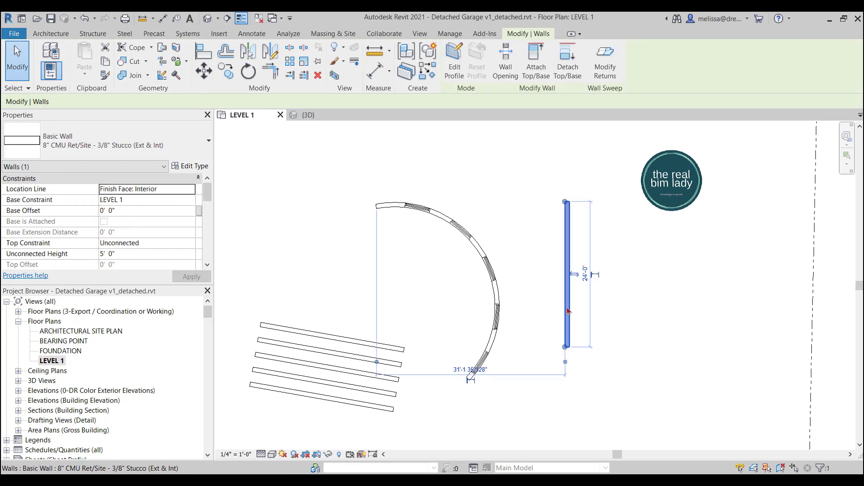
click(290, 64)
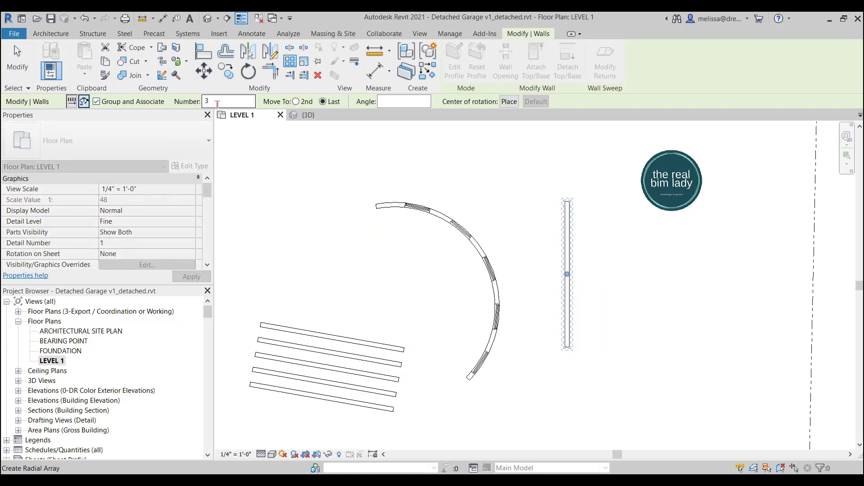
click(296, 102)
click(401, 100)
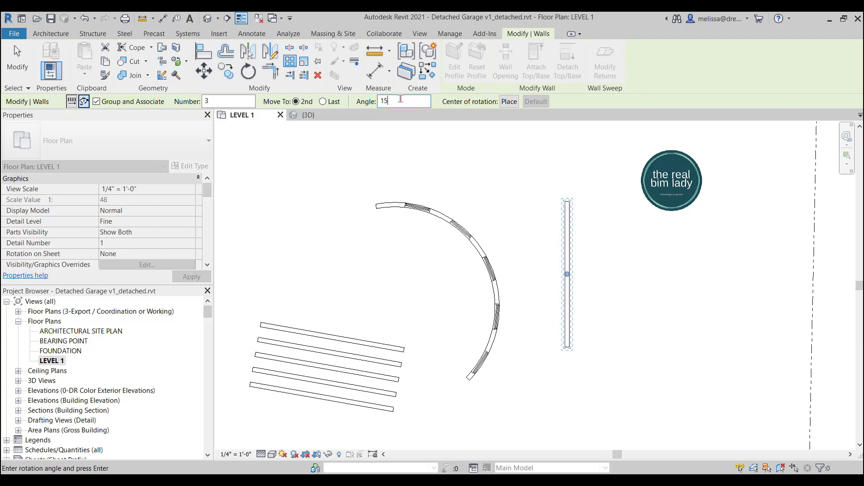
key(Return)
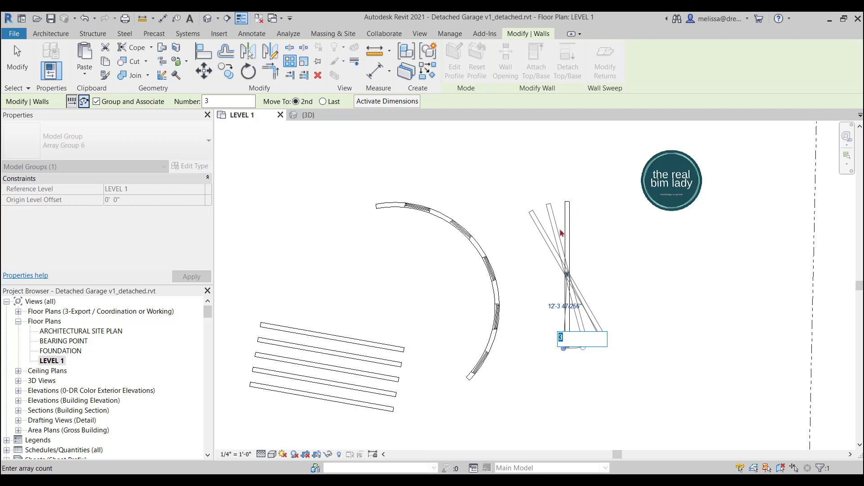
- Set the radial wall array's count to 6
text(6)
key(Return)
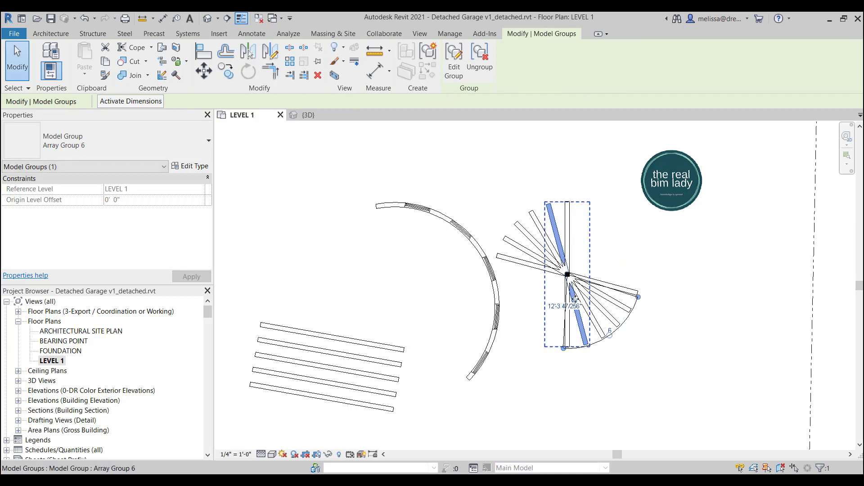
click(564, 382)
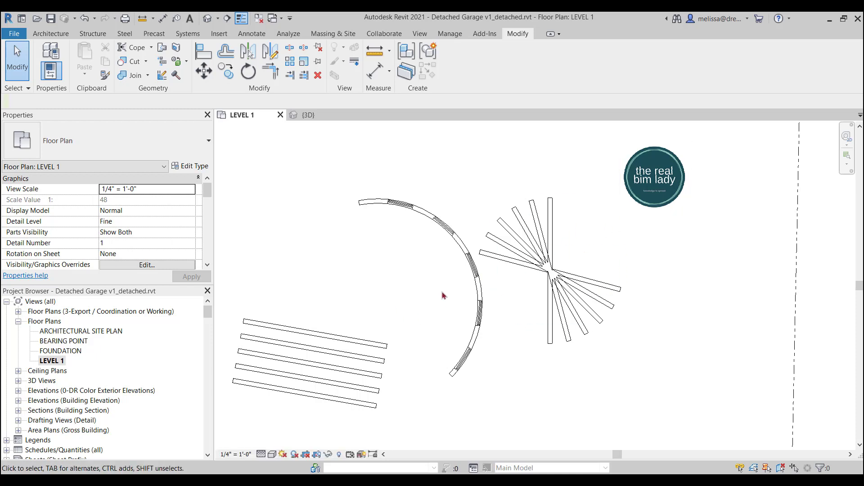
- Scale the Circle Logo image graphically from its upper right corner, using its top edge as reference and a new length of 50'
middle_drag(601, 258, 388, 339)
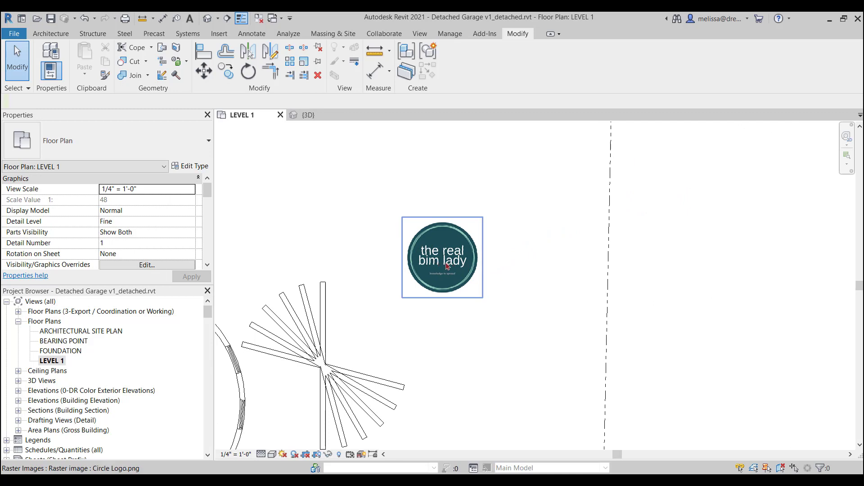
click(451, 266)
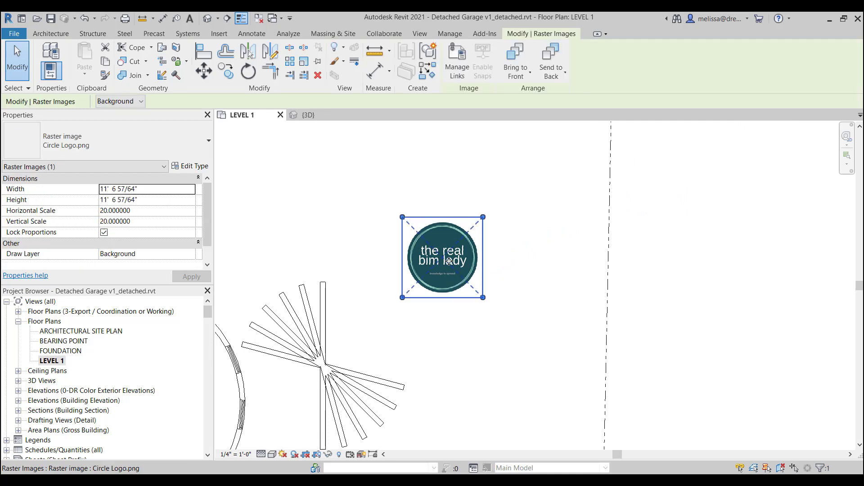
click(304, 63)
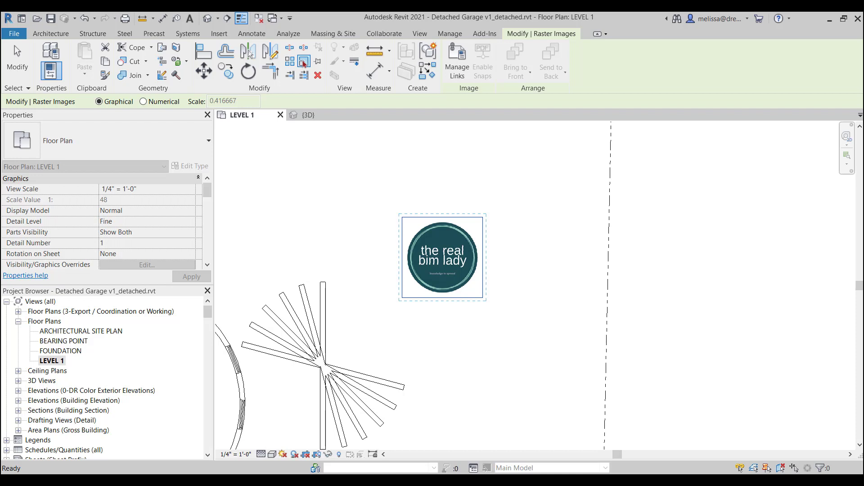
click(303, 63)
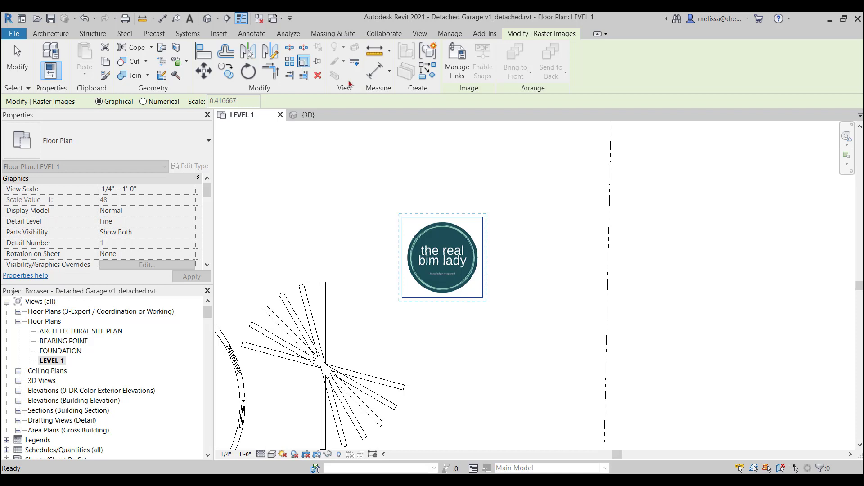
click(483, 218)
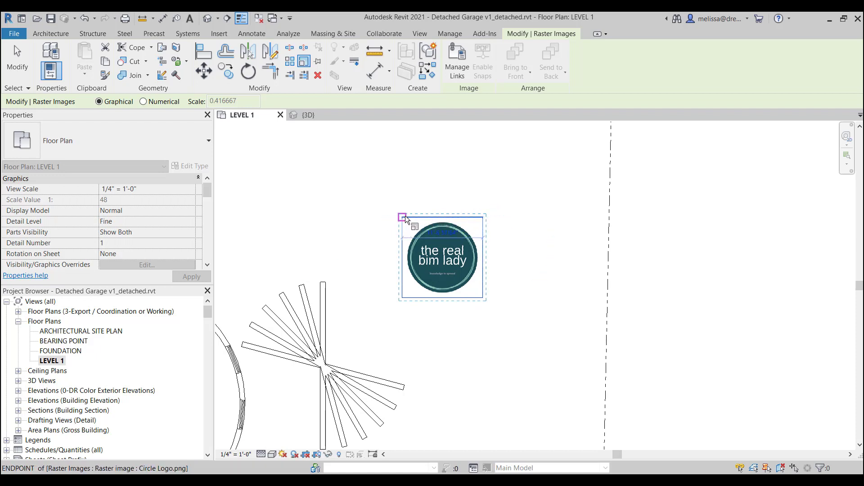
click(403, 217)
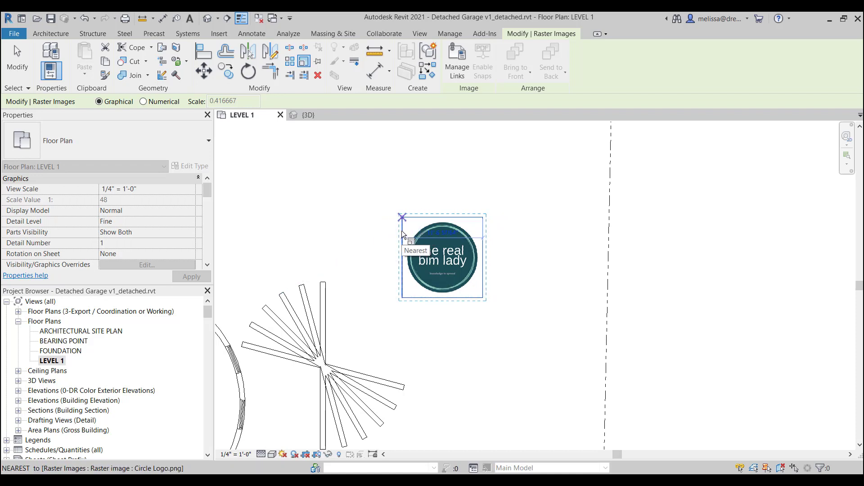
text(5)
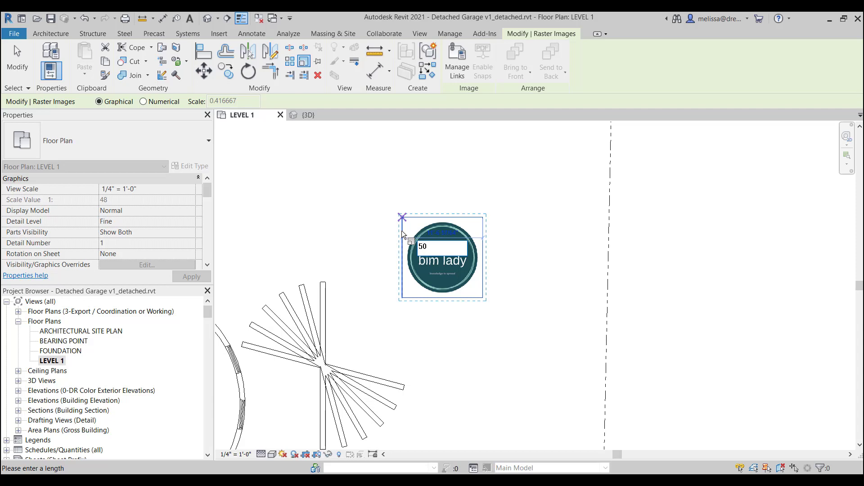
text(0)
key(Return)
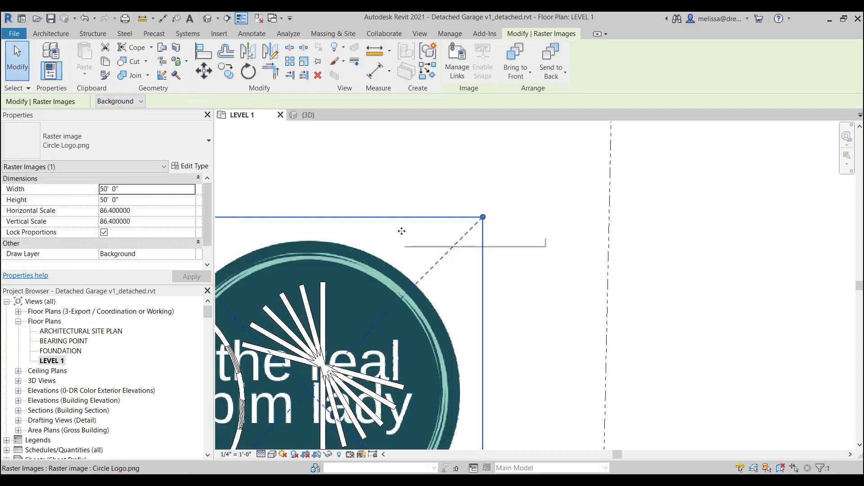
- Move the enlarged logo image above the curved wall and radial wall array, clear of the walls
scroll(402, 231, down, 3)
scroll(373, 242, up, 1)
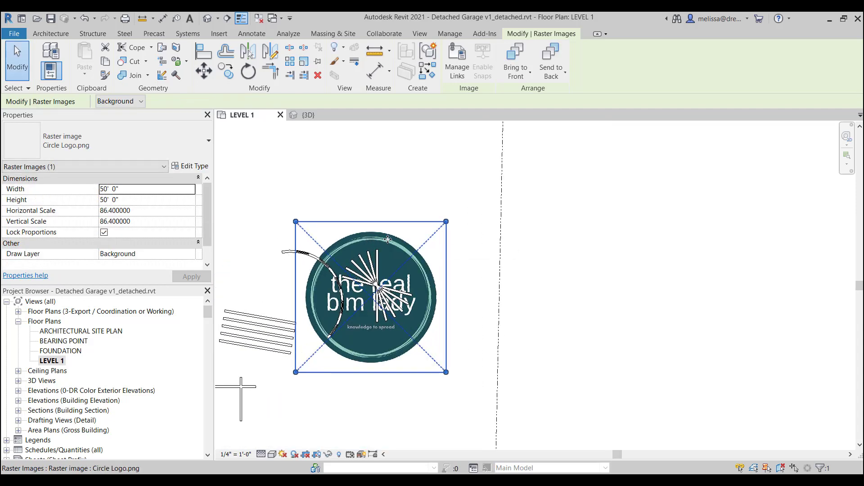
drag(401, 244, 428, 102)
middle_drag(431, 220, 461, 313)
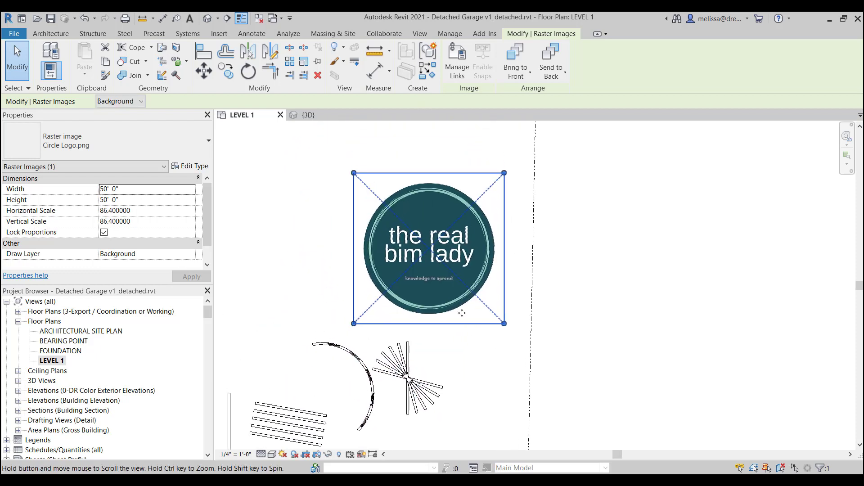
drag(450, 304, 410, 291)
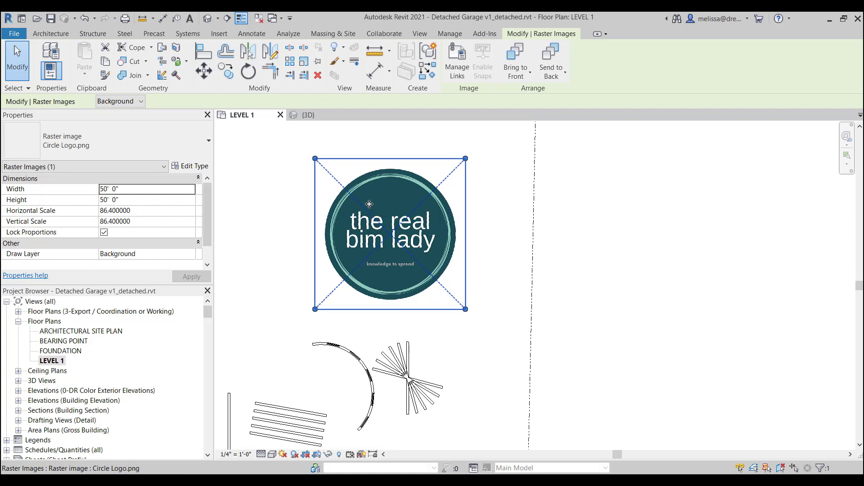
- Scale the logo image numerically by a factor of 12 from a point near its lower edge
click(304, 65)
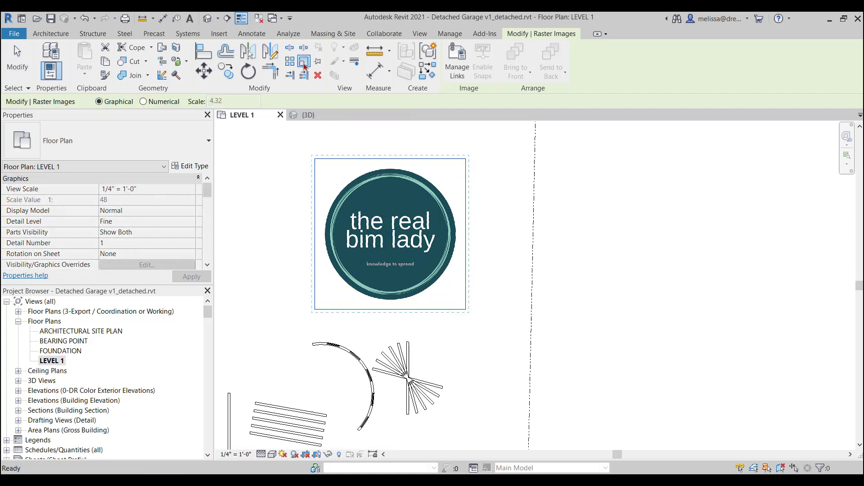
click(143, 103)
drag(223, 104, 202, 104)
text(1)
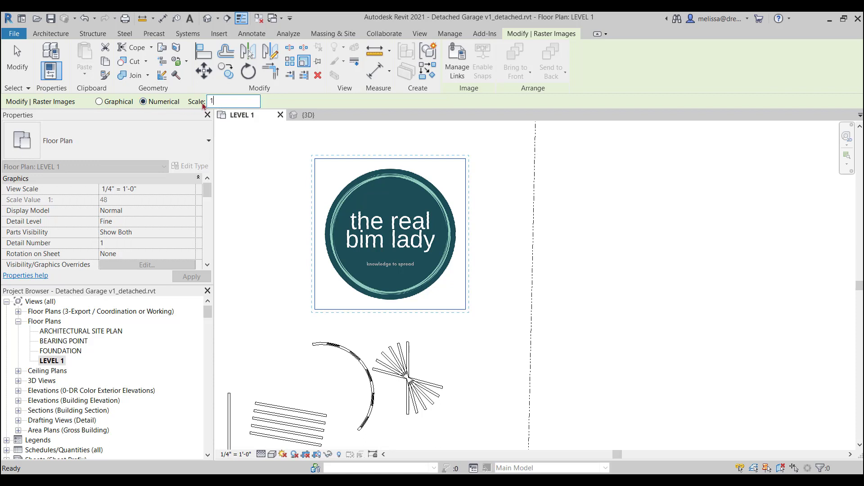
text(2)
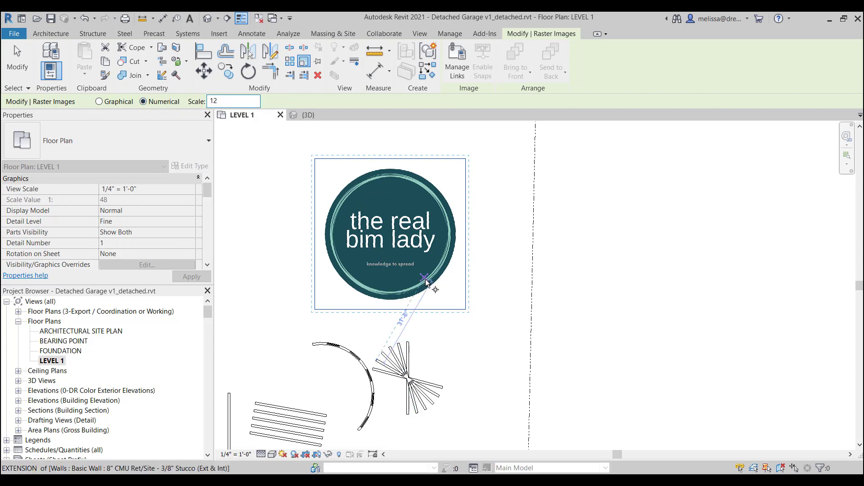
key(Return)
click(389, 282)
scroll(493, 306, down, 6)
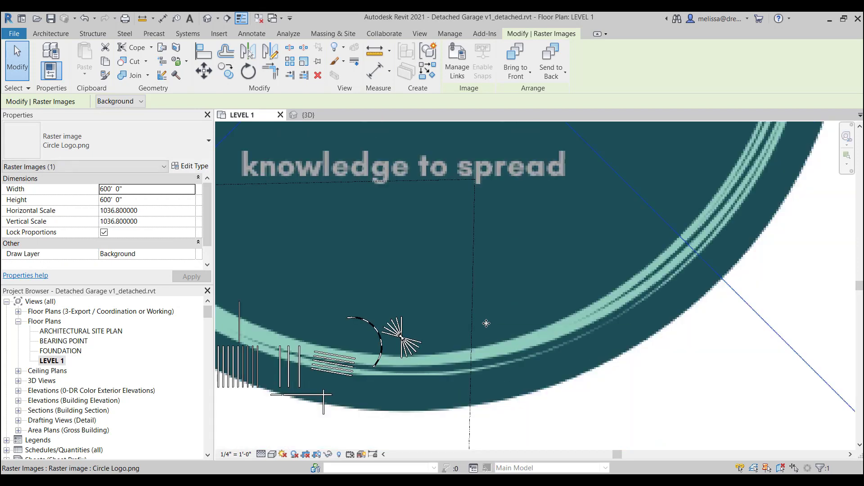
- Move the logo image above the property boundary and shrink it by a corner to about 78' wide
drag(493, 306, 470, 256)
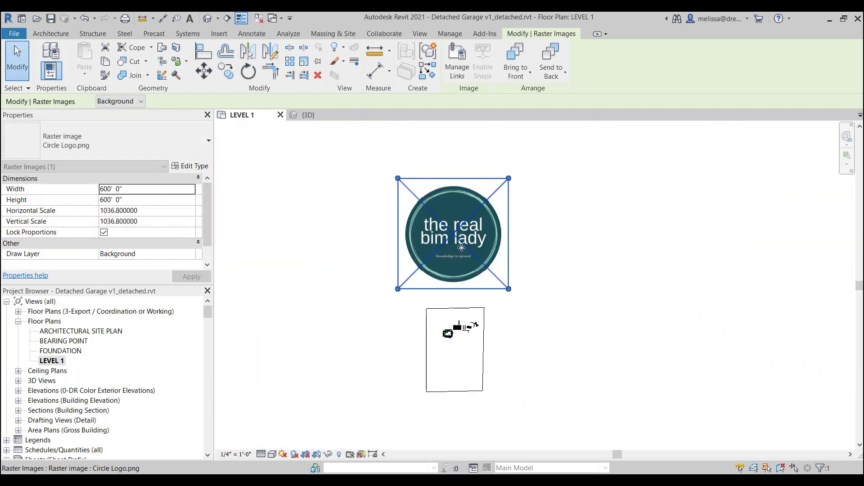
mouse_move(399, 180)
mouse_down()
mouse_move(407, 192)
mouse_move(402, 181)
mouse_up()
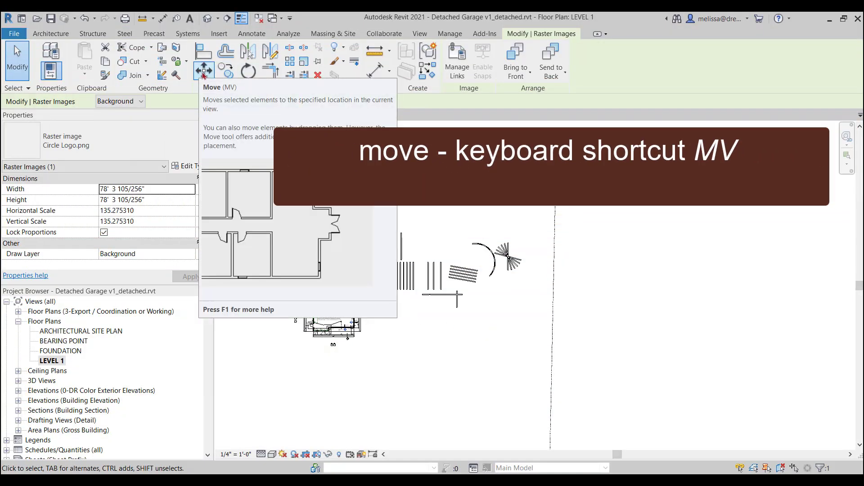
- Reposition the lone vertical wall above the linear array freehand, to the left and slightly higher
scroll(407, 256, up, 6)
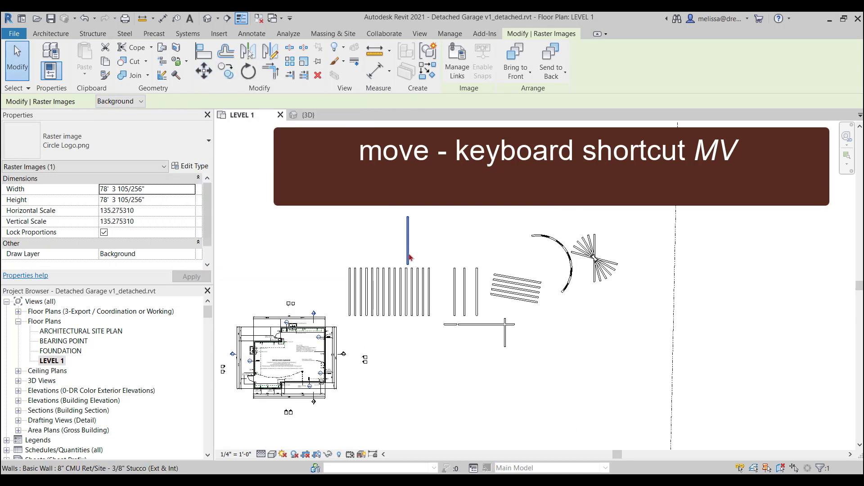
click(408, 255)
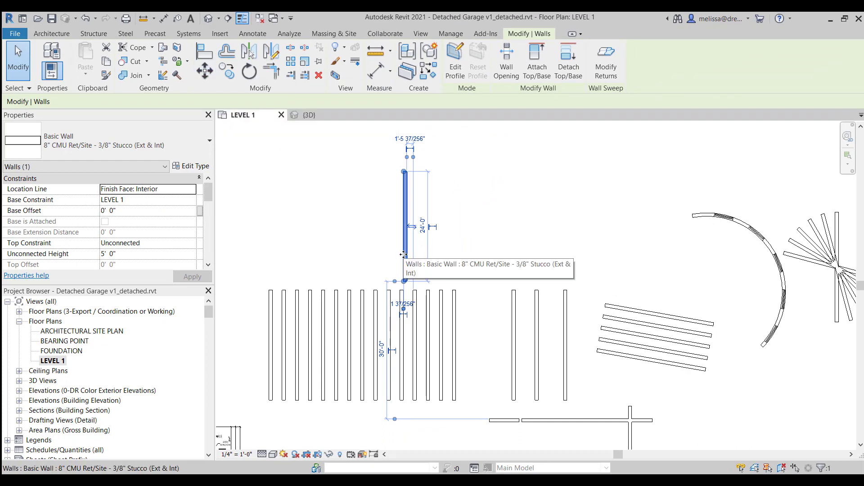
drag(405, 255, 336, 234)
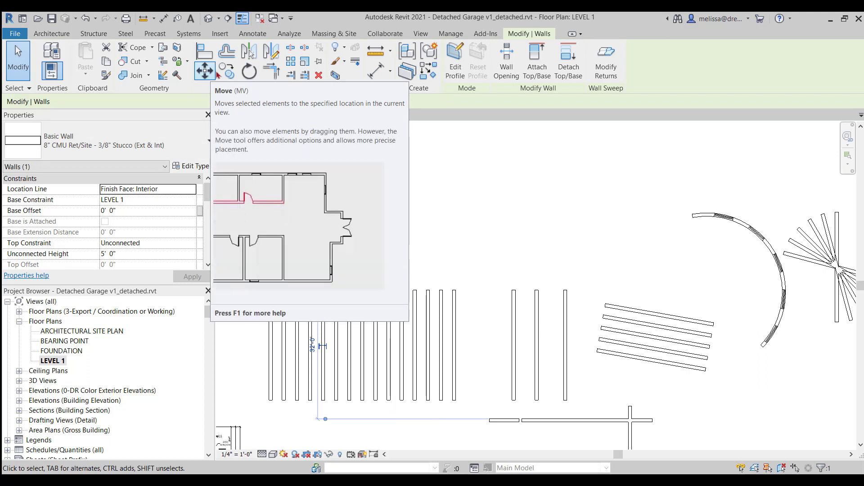
- Move the lone vertical wall horizontally about 19'-4" to the right using the Move tool with Constrain on
click(205, 71)
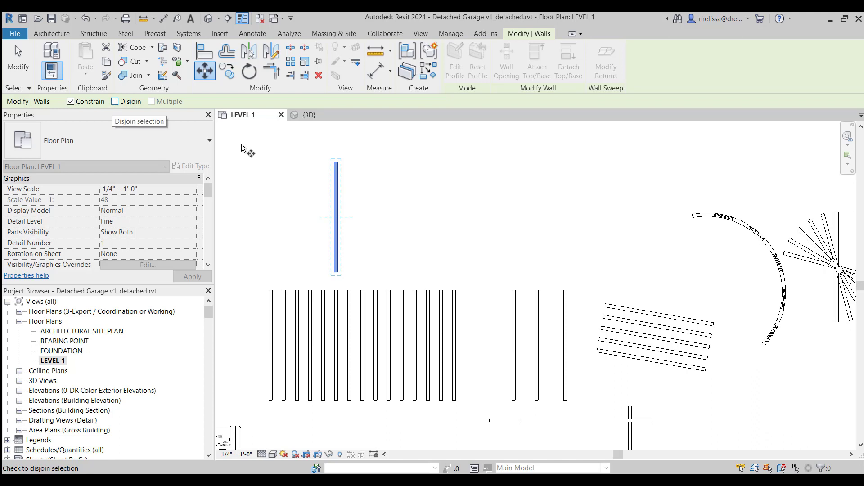
click(338, 224)
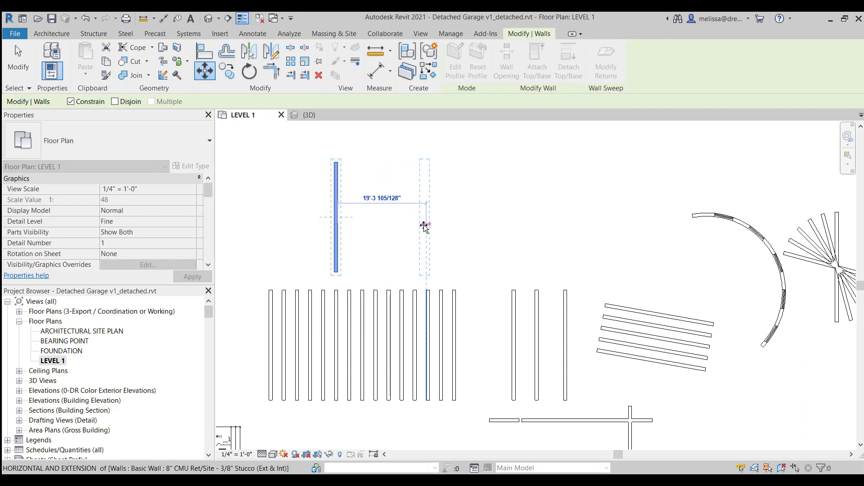
click(424, 226)
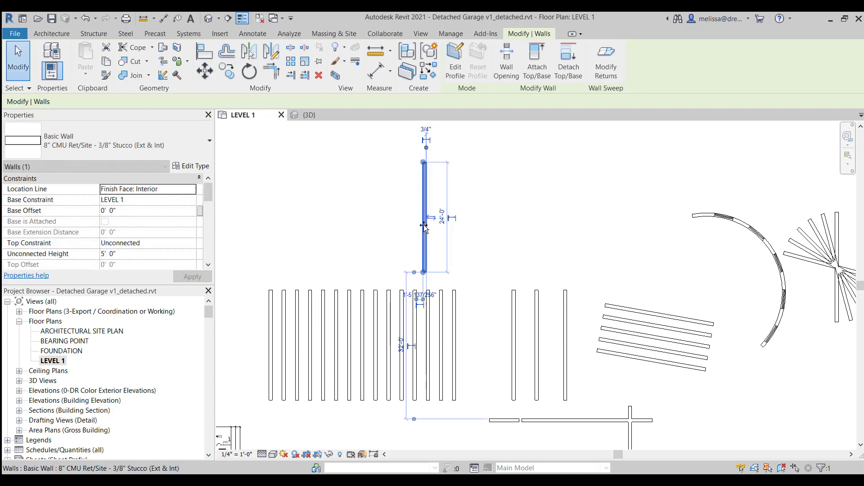
- Move the lone vertical wall exactly 30' to the left with the Move tool and clear the selection
click(205, 70)
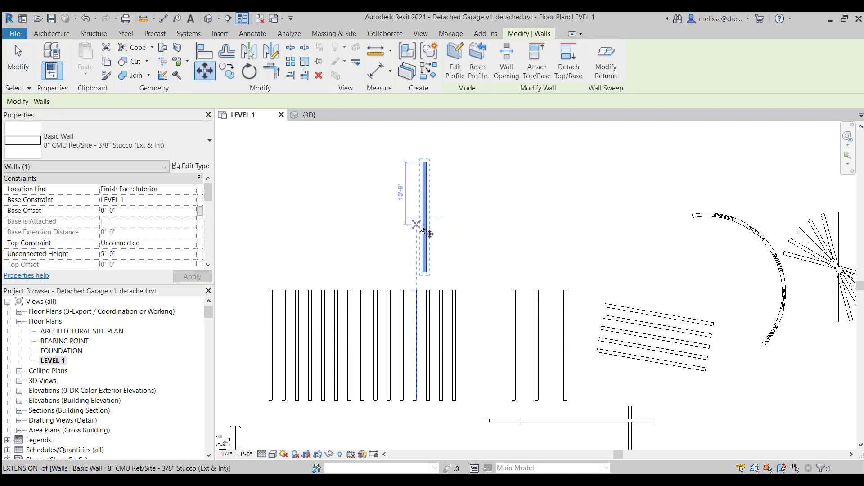
click(422, 227)
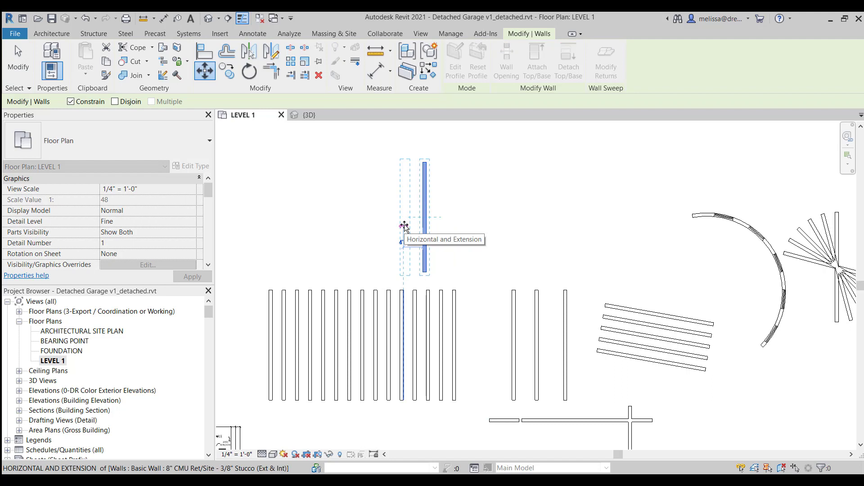
text(30)
key(Return)
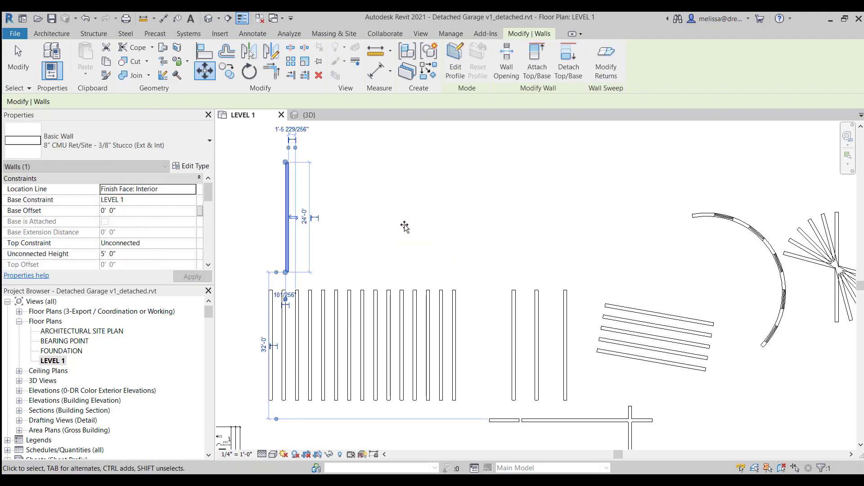
key(Escape)
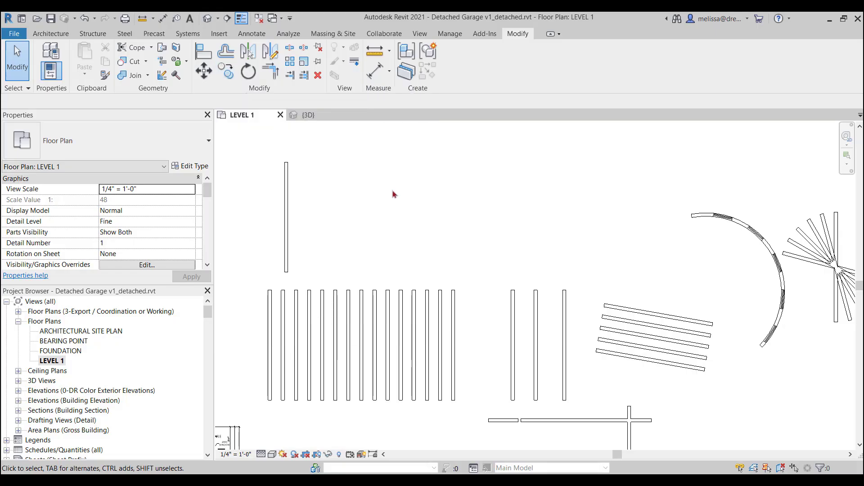
- Copy the lone vertical wall from its midpoint with Constrain and Multiple on, placing three copies to the right at 20' spacing
click(287, 268)
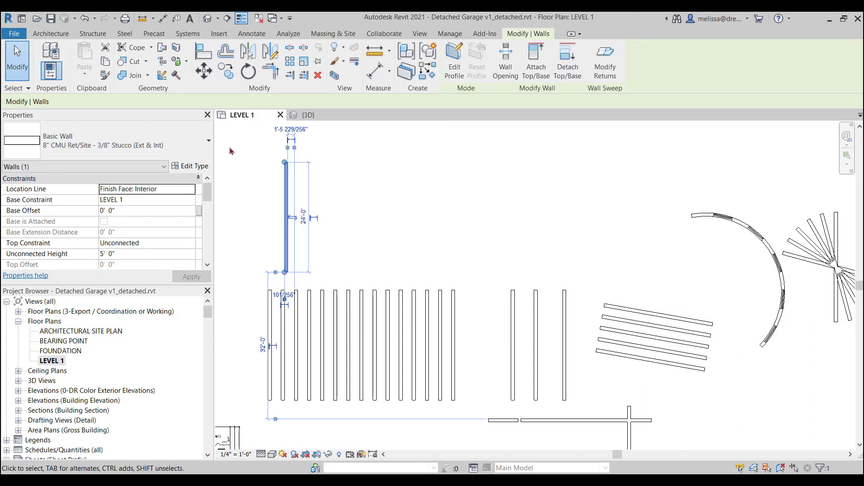
click(227, 73)
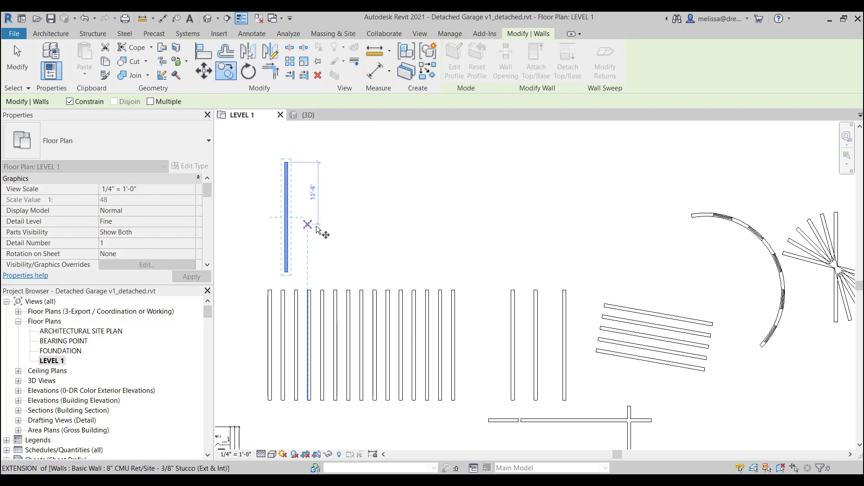
click(151, 102)
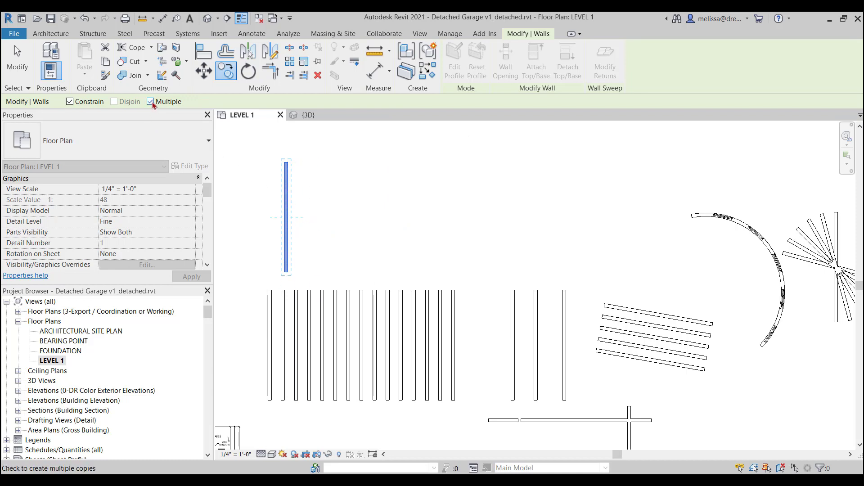
click(286, 218)
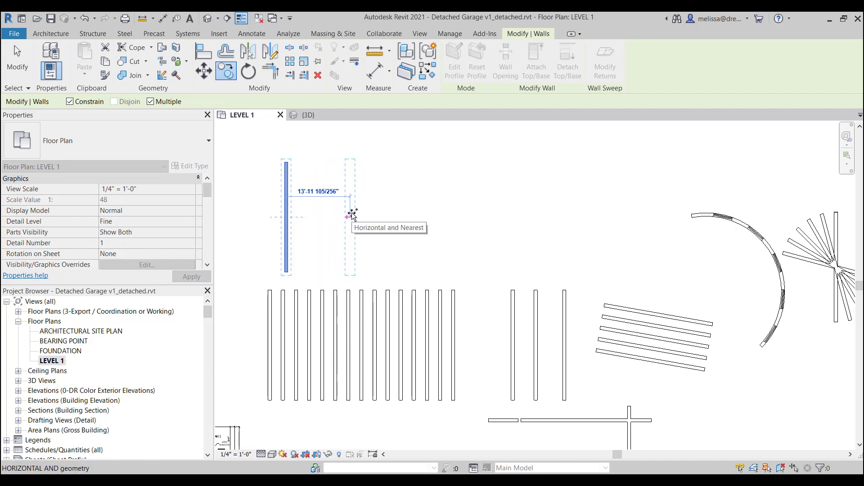
text(20)
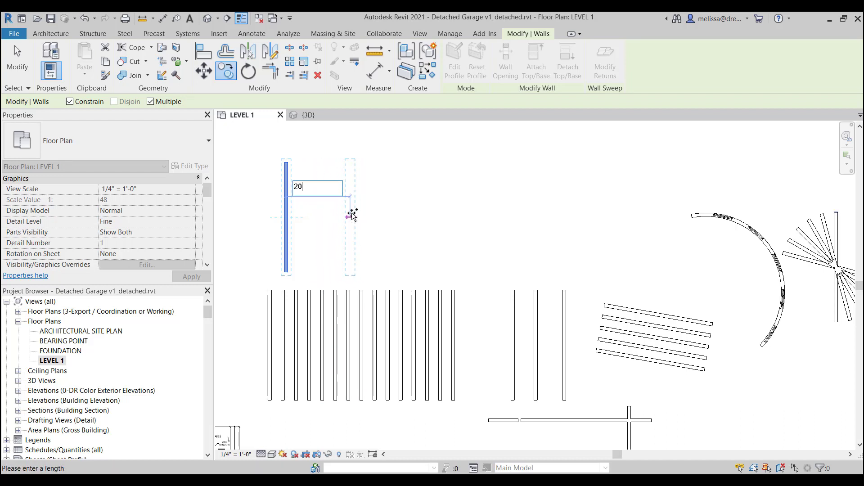
key(Return)
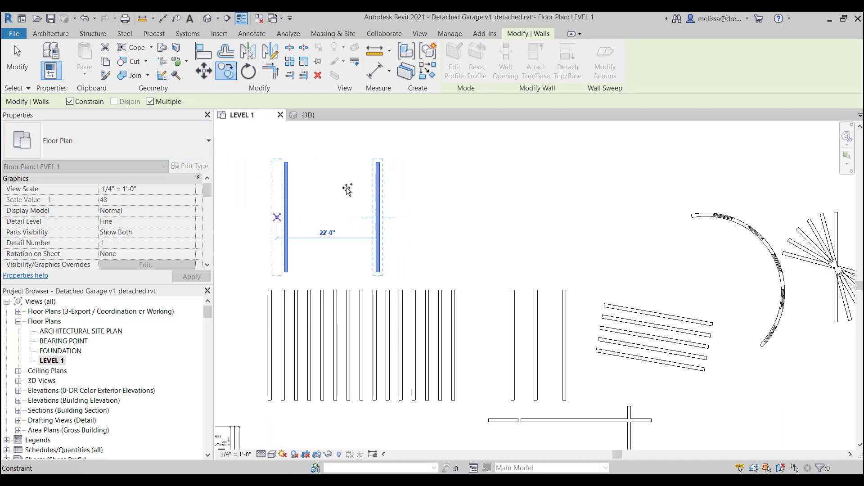
text(20)
key(Return)
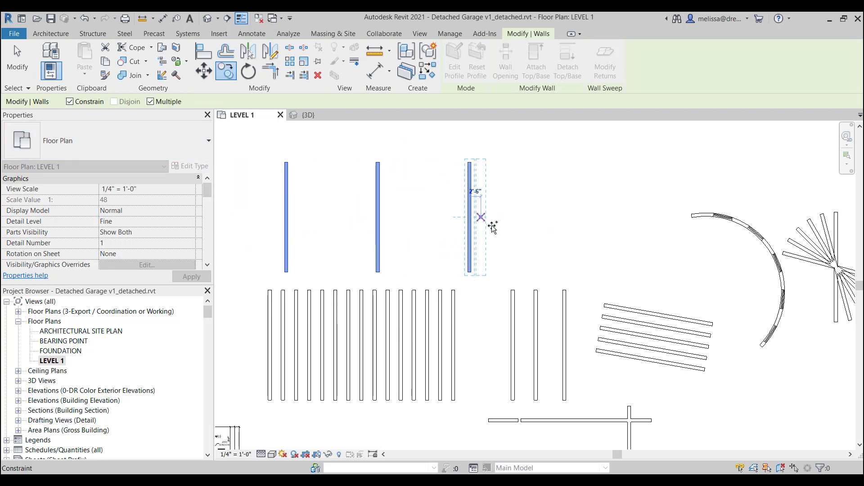
text(20)
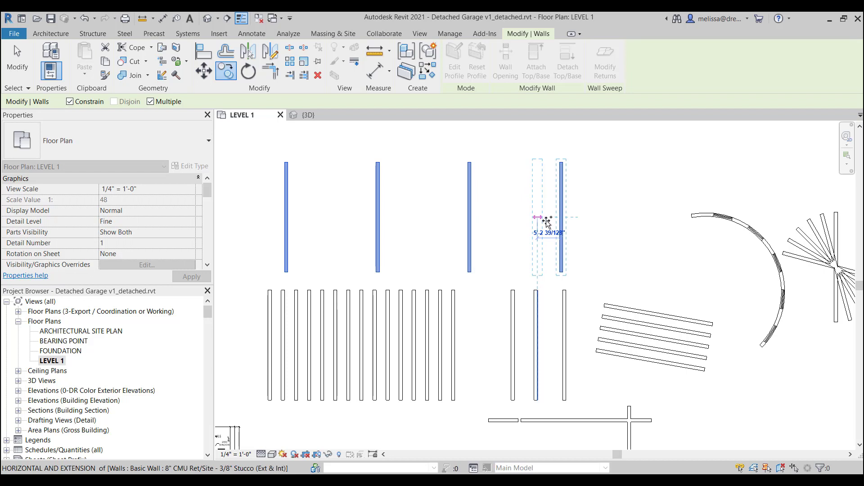
- Copy the rightmost upper wall about 12'-10" to the right with Multiple off, and copy the resulting wall once more to its right
key(Return)
click(20, 71)
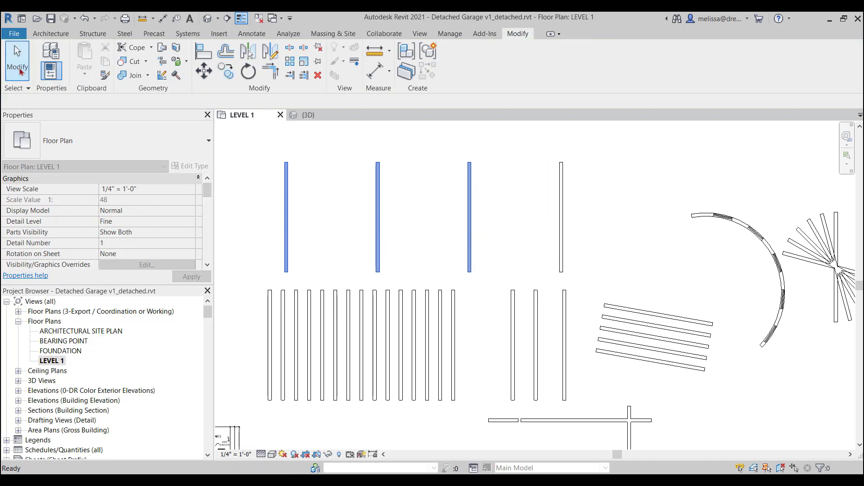
click(562, 221)
middle_drag(629, 232, 550, 231)
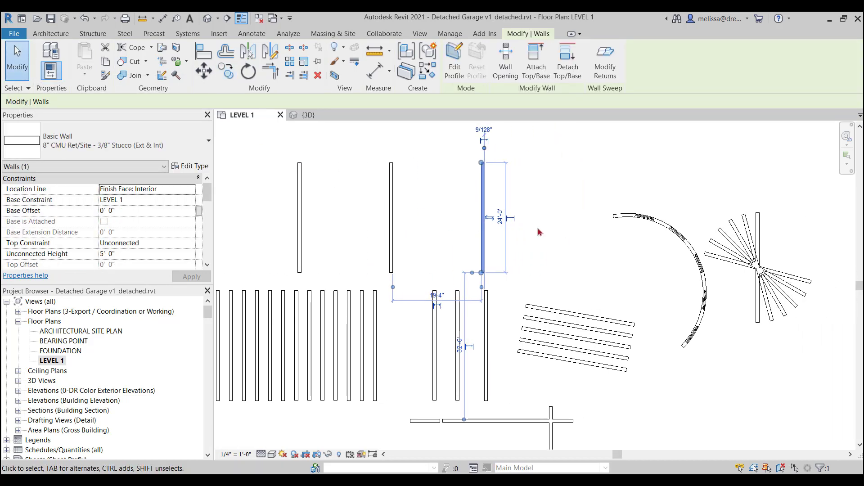
click(227, 79)
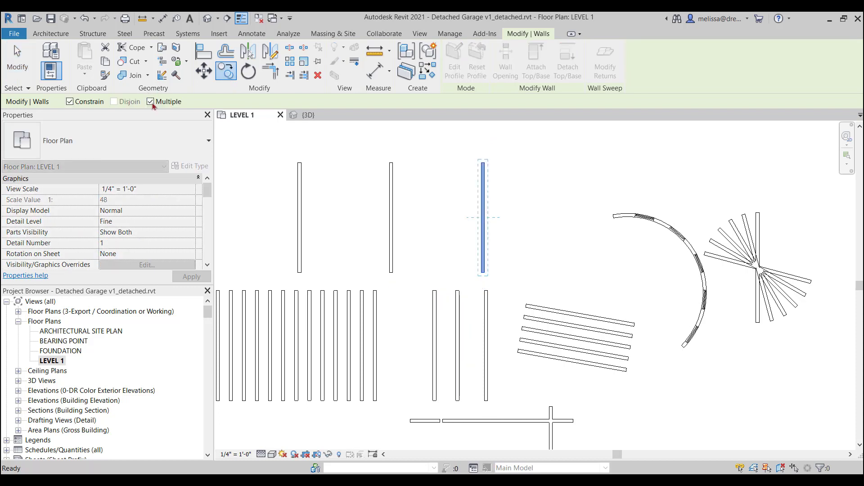
click(488, 227)
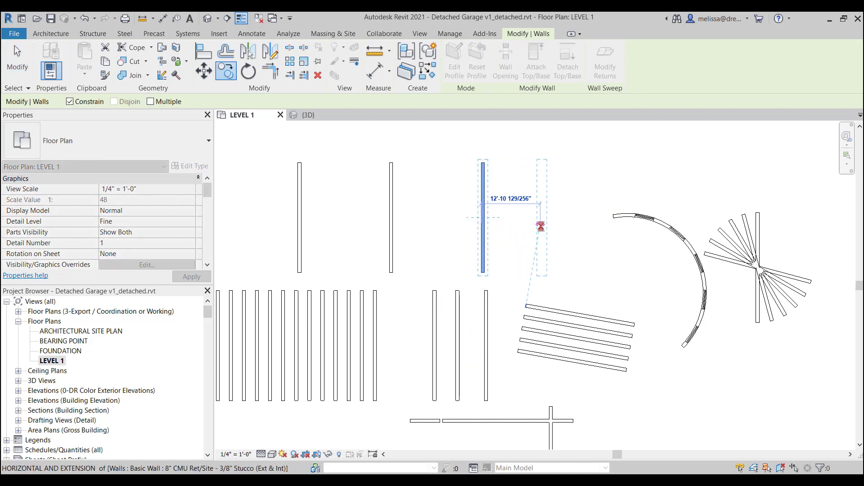
click(545, 227)
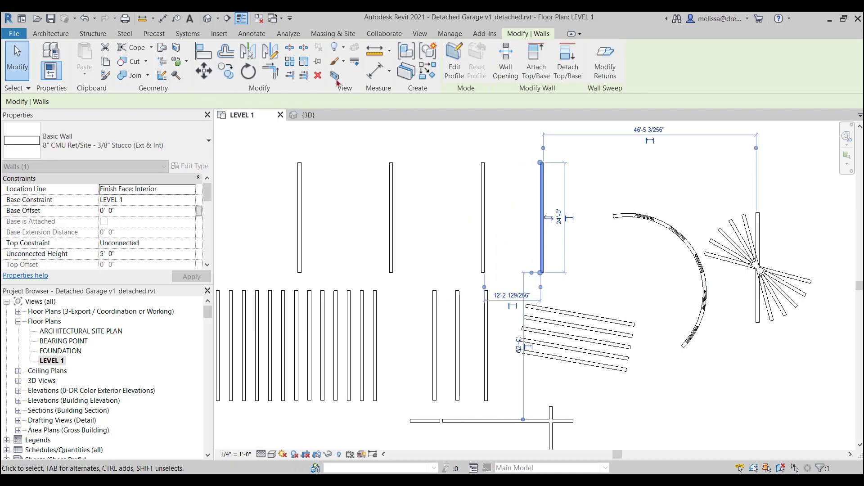
click(227, 80)
click(553, 223)
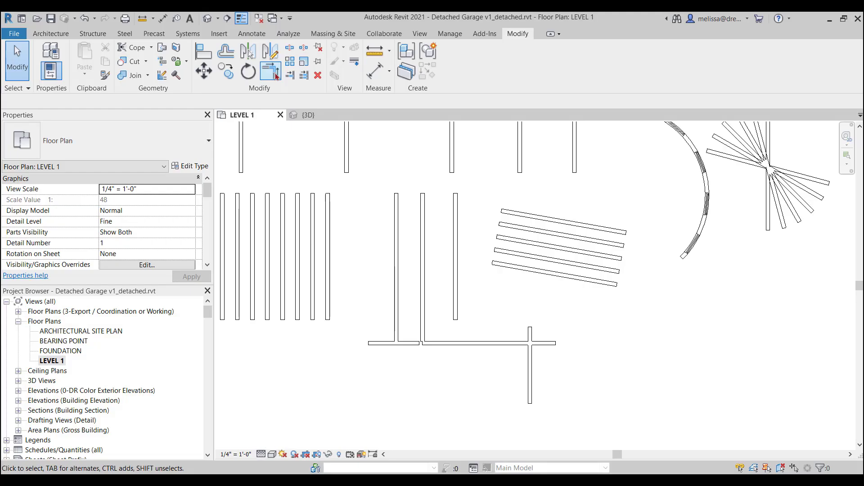
- Trim the crossing walls into a corner with Trim/Extend to Corner, keeping the long horizontal wall's left part and the vertical wall's lower part
click(275, 76)
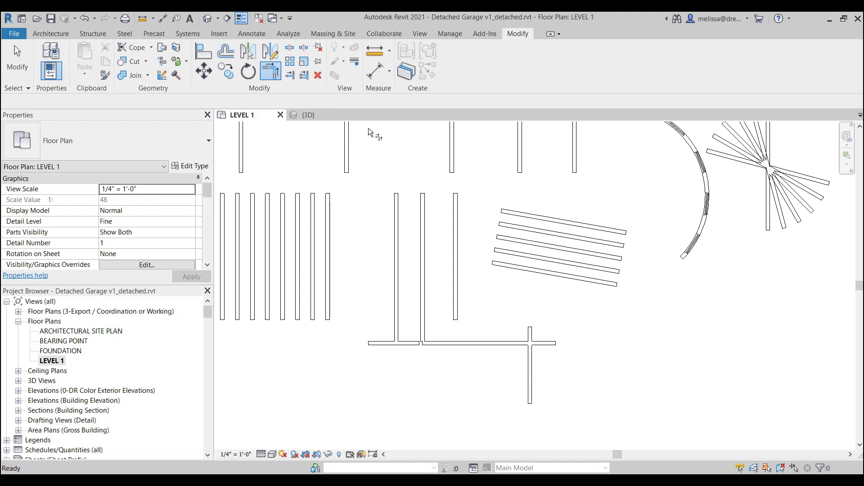
click(517, 346)
click(529, 365)
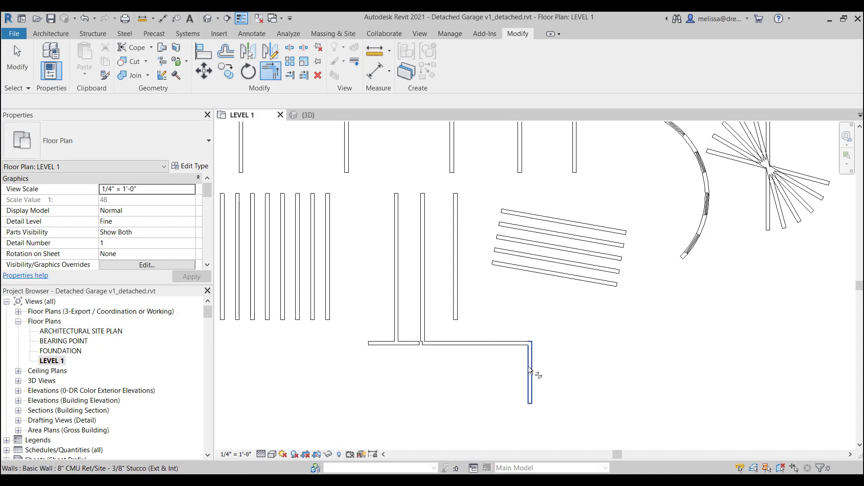
scroll(513, 368, down, 2)
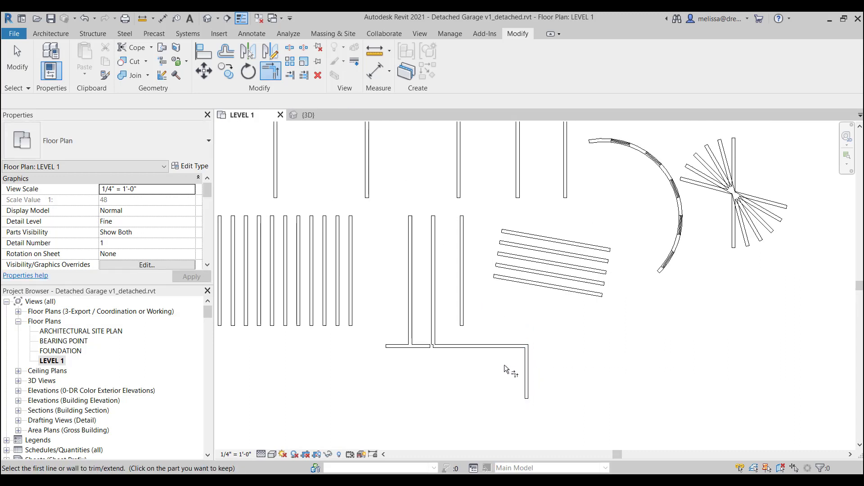
- Join the top angled array wall and the vertical wall to its left with Trim/Extend to Corner, ungrouping the affected array
click(516, 260)
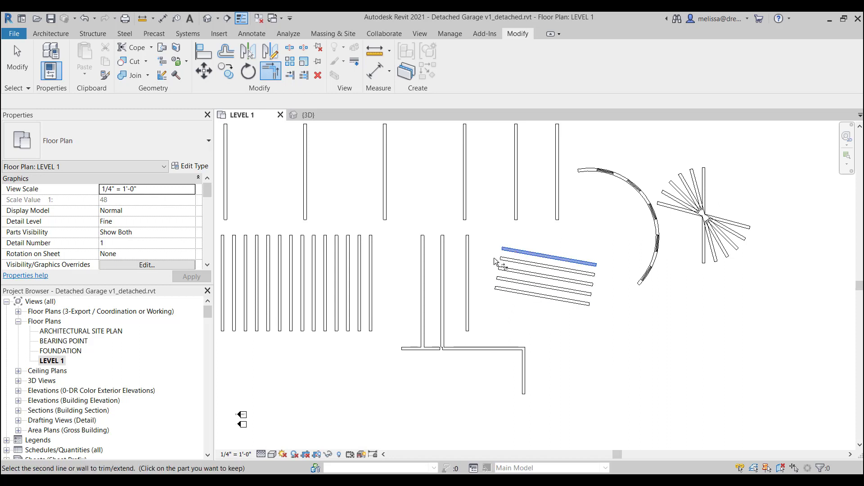
click(468, 285)
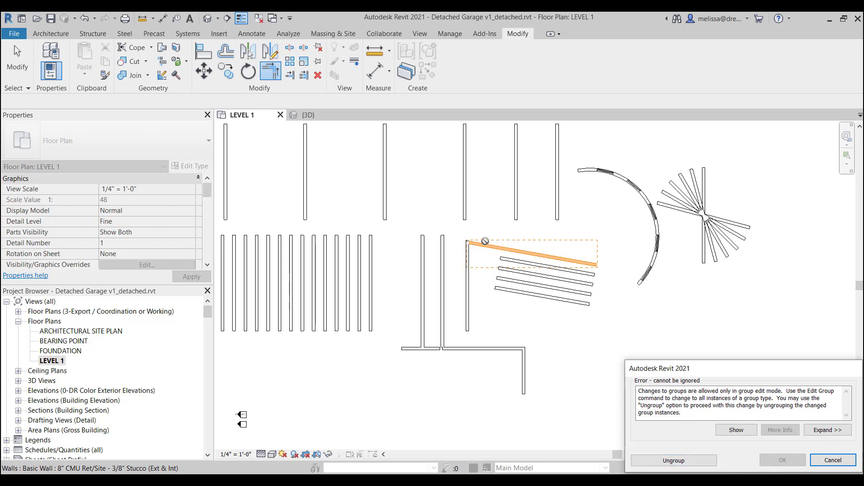
click(657, 455)
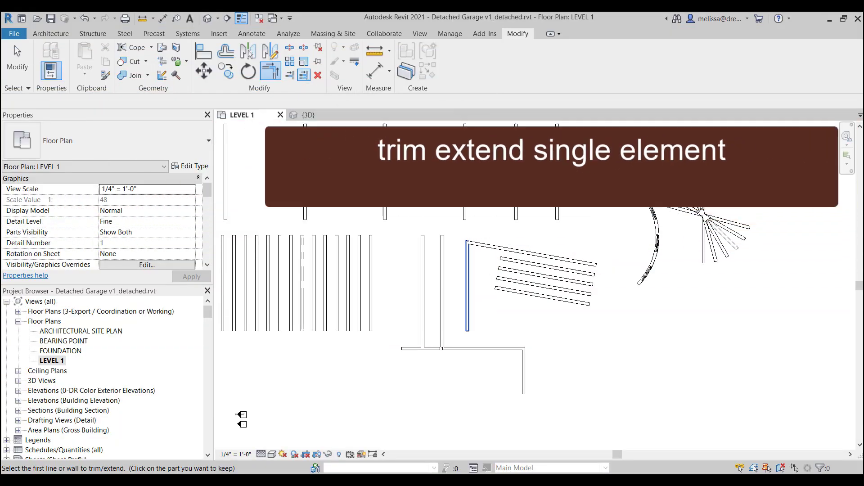
- Extend the second-from-right upper vertical wall down to the top angled wall using Trim/Extend Single Element
middle_drag(507, 216, 487, 270)
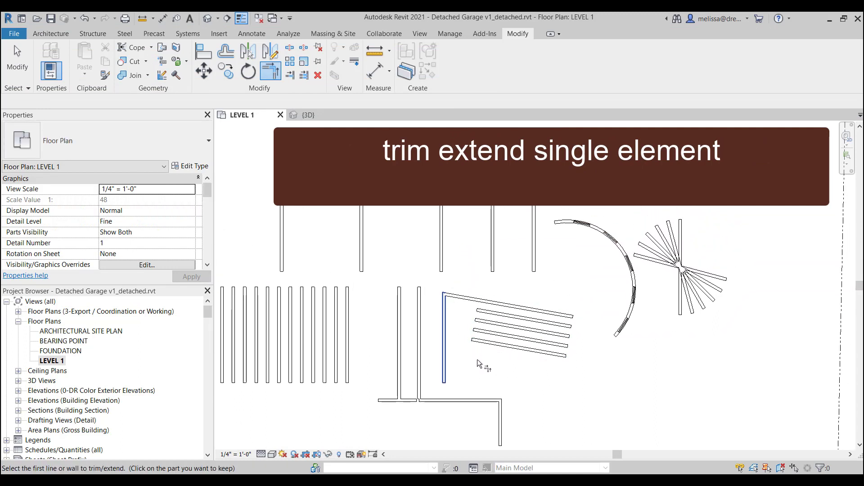
middle_drag(481, 360, 413, 360)
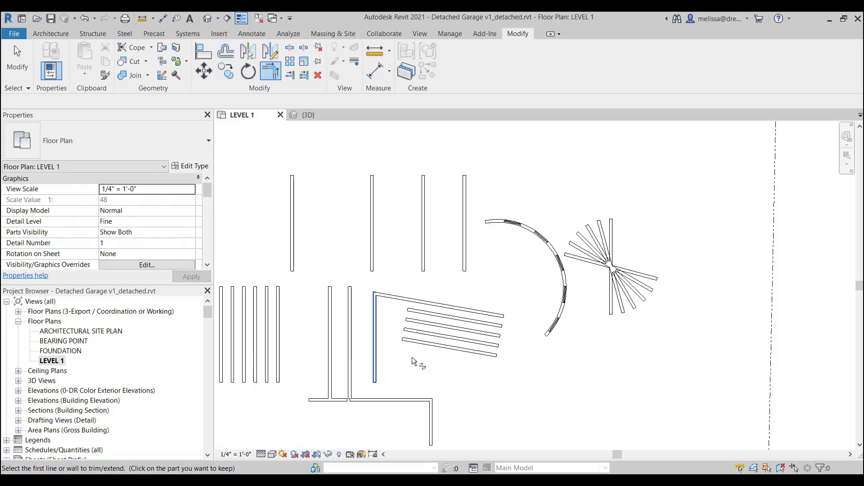
click(291, 75)
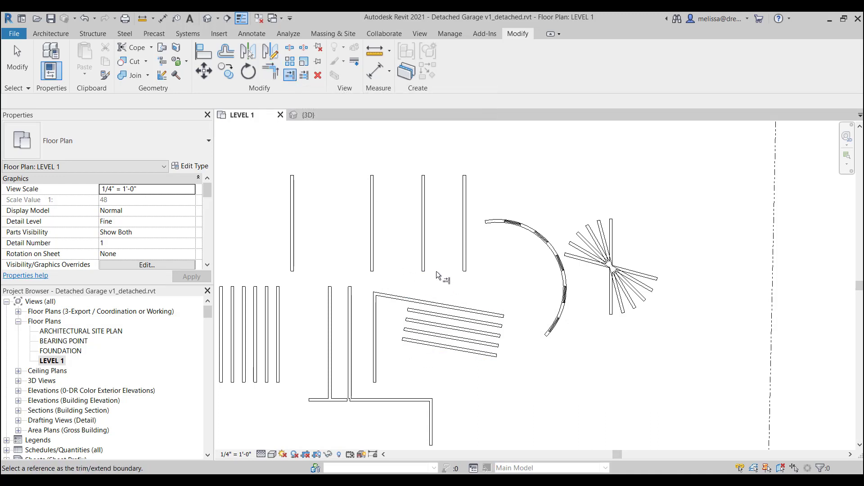
click(433, 303)
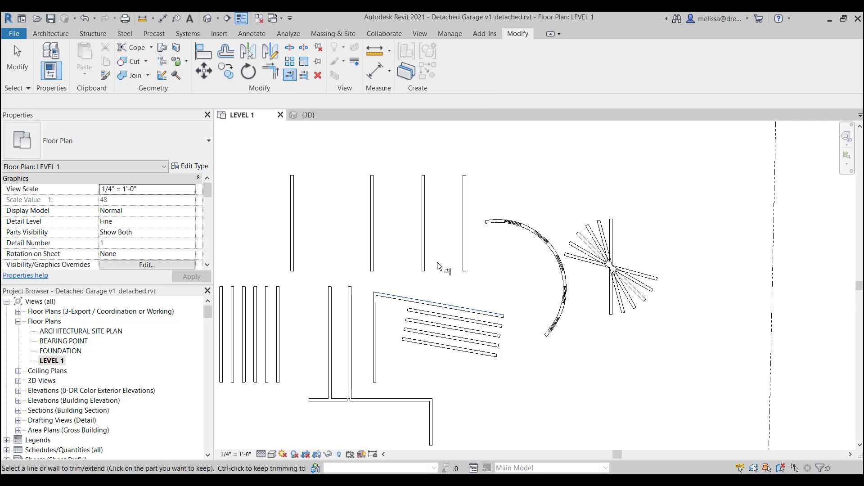
click(424, 252)
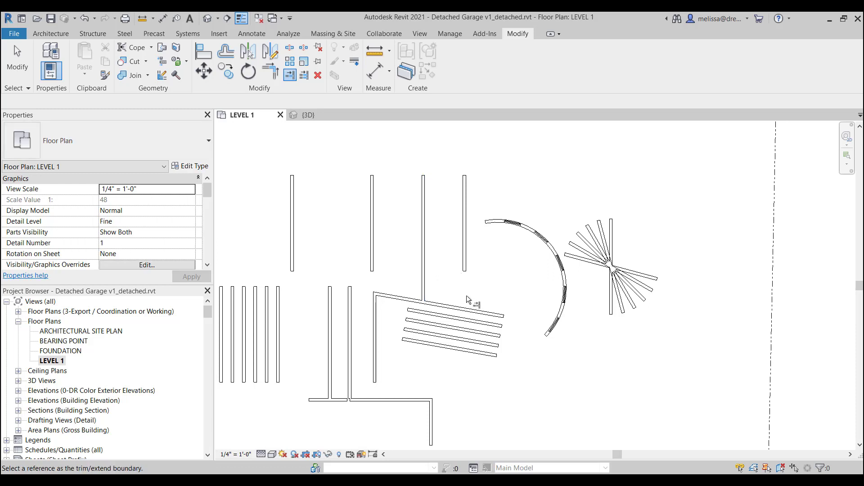
- Extend that same vertical wall through the angled array to its bottom wall and end the trim command
click(427, 343)
click(425, 285)
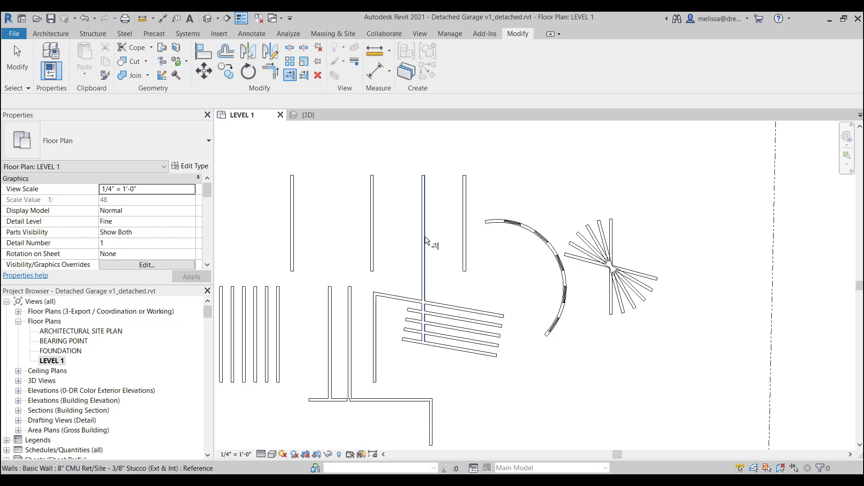
key(Escape)
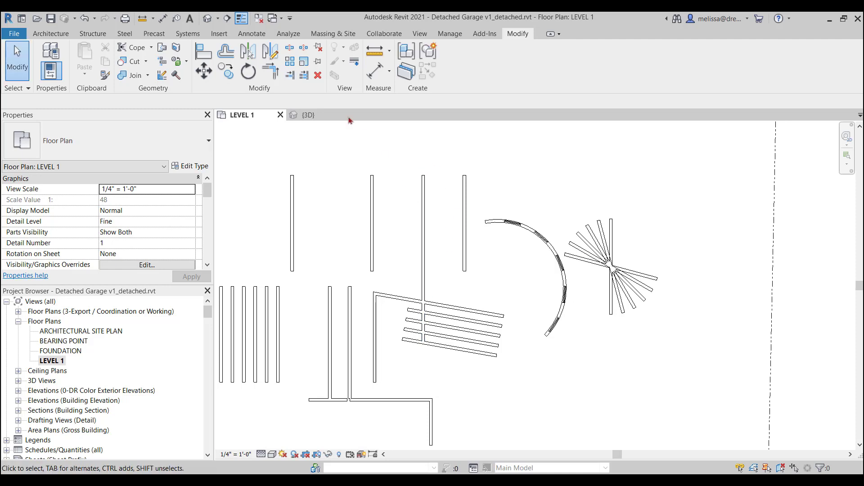
- Trim the extended vertical wall at the top angled wall, keeping its lower part, and undo that trim
click(291, 75)
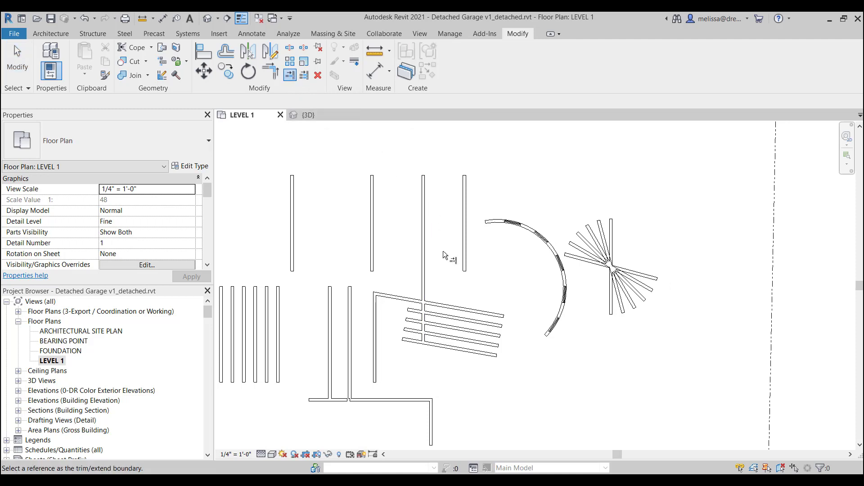
click(443, 307)
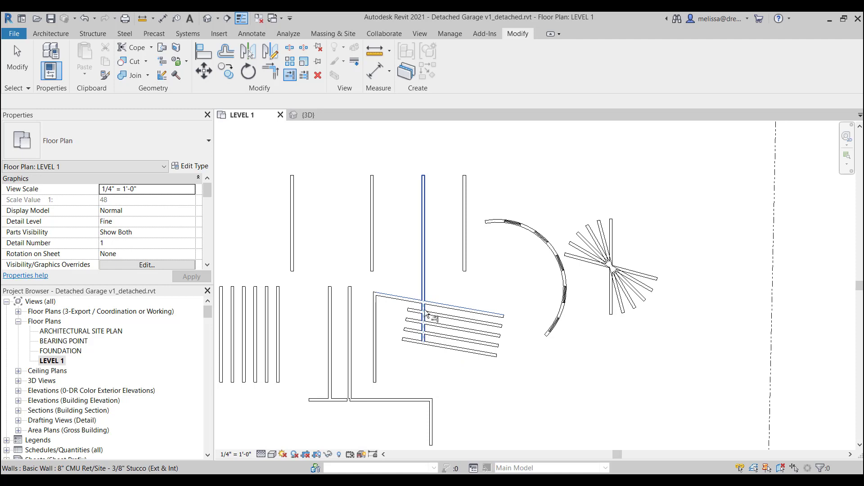
click(425, 326)
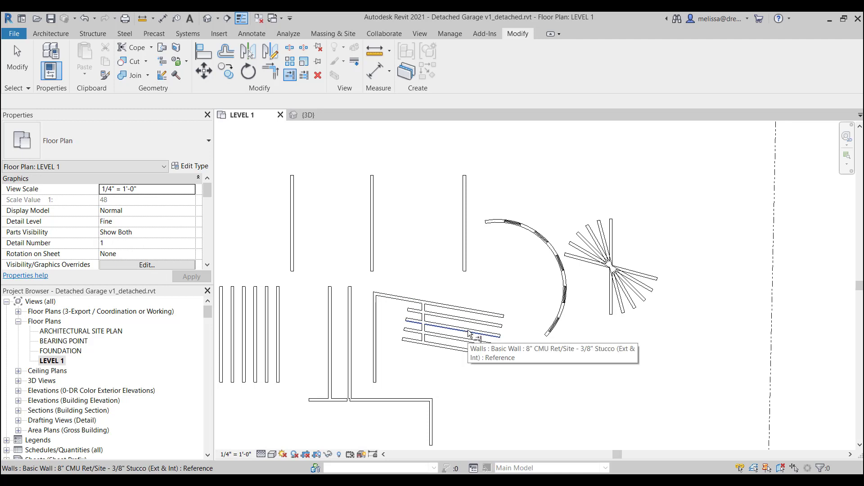
key(ctrl+z)
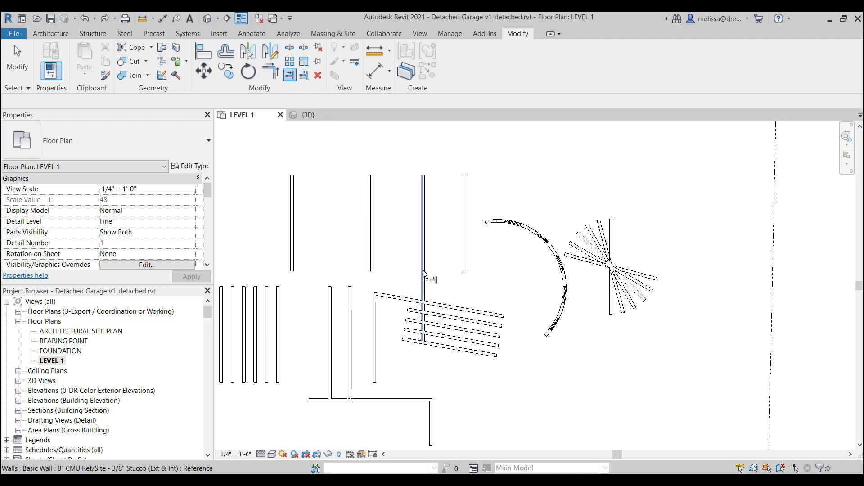
- Trim the extended vertical wall back to the top angled wall, keeping its upper part
click(442, 302)
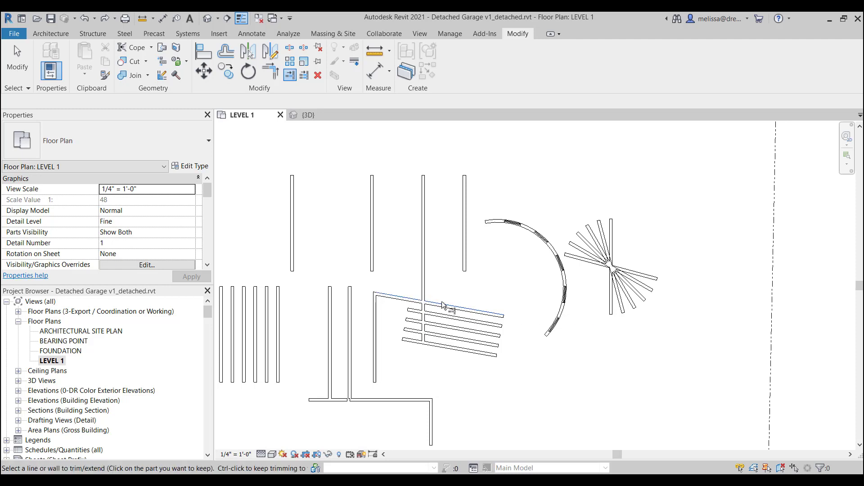
click(422, 266)
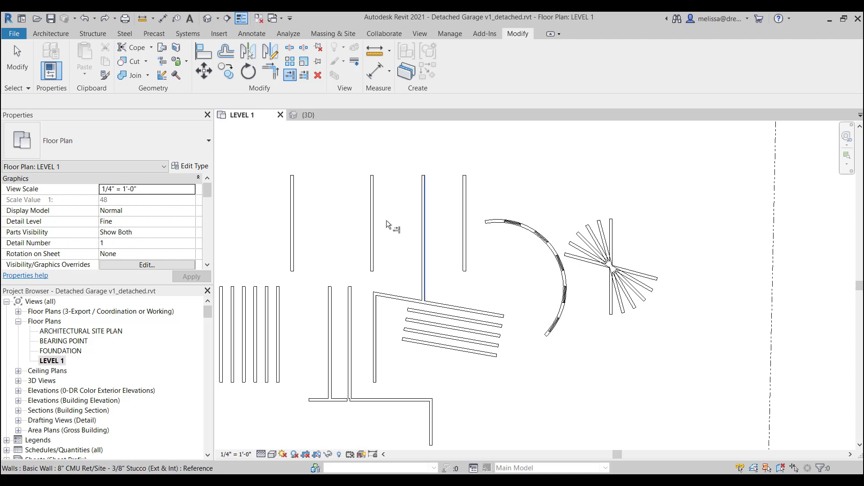
click(304, 75)
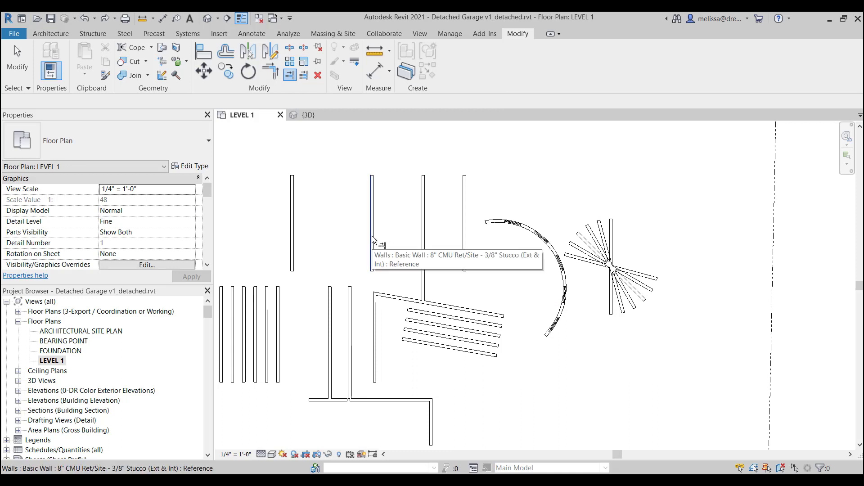
drag(494, 192, 344, 178)
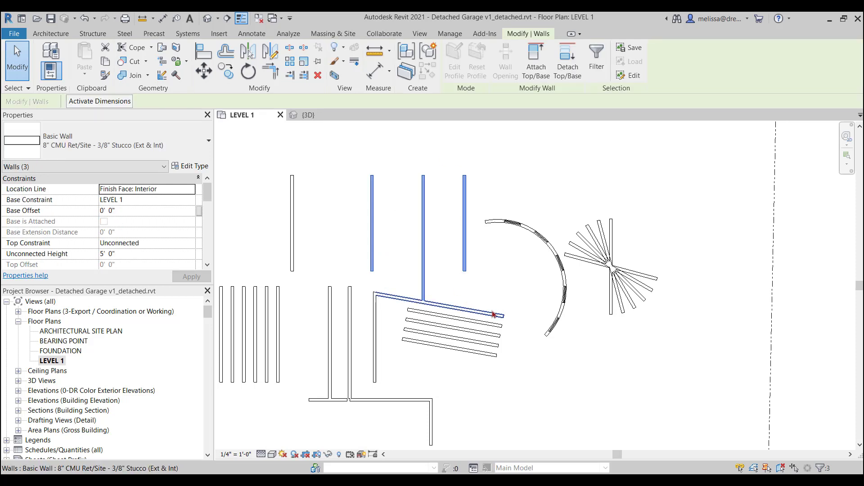
click(455, 287)
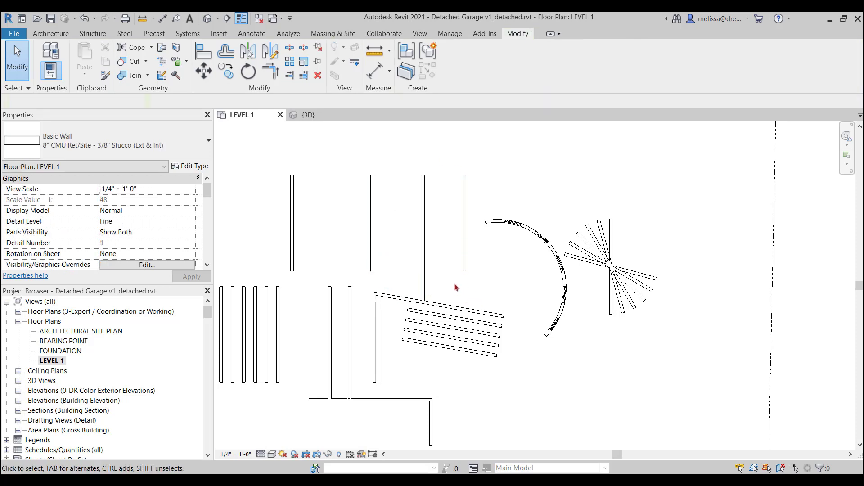
- Shorten the extended vertical wall freehand so its lower end clears the top angled wall, and clear the selection
click(421, 252)
drag(424, 309, 422, 271)
click(357, 183)
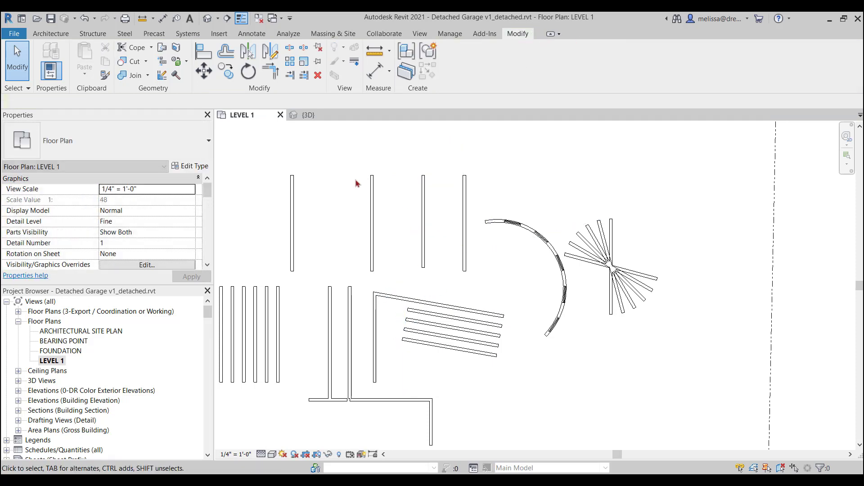
- Extend the three rightmost upper vertical walls together to the top angled wall with Trim/Extend Multiple Elements
click(305, 77)
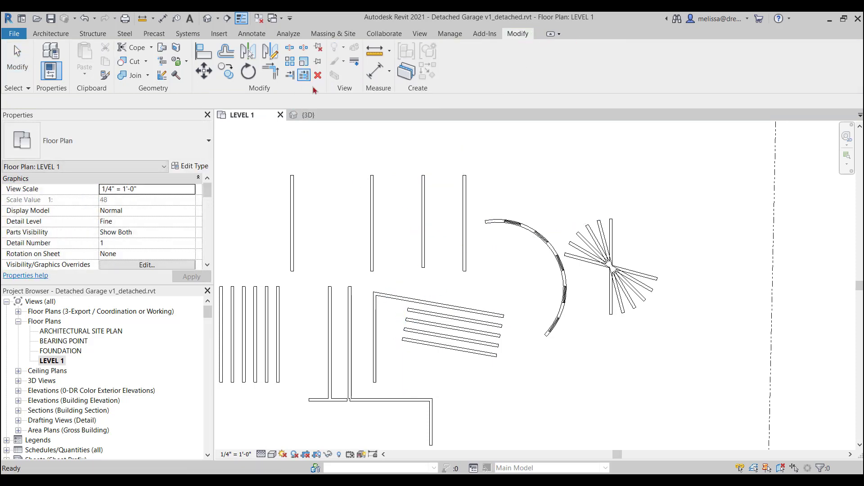
click(410, 298)
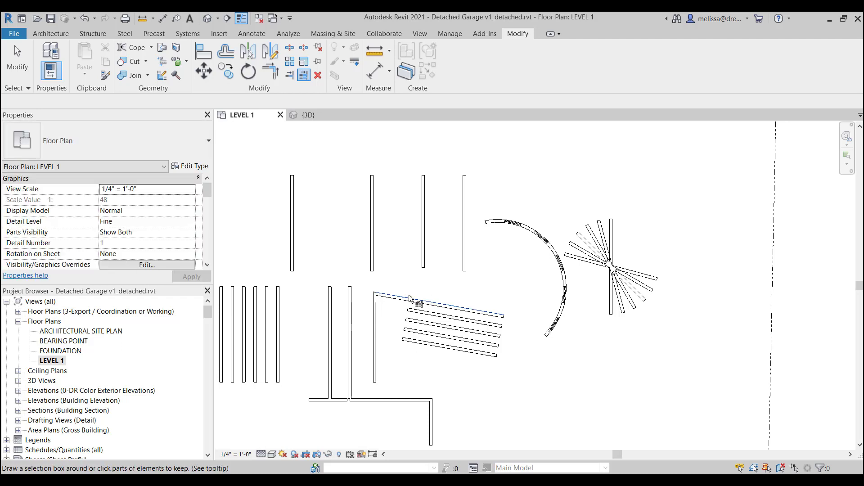
drag(511, 200, 338, 199)
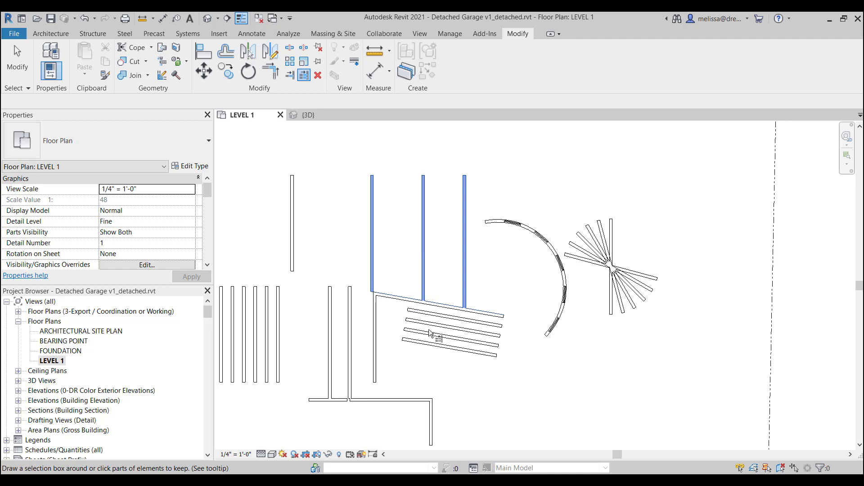
click(19, 63)
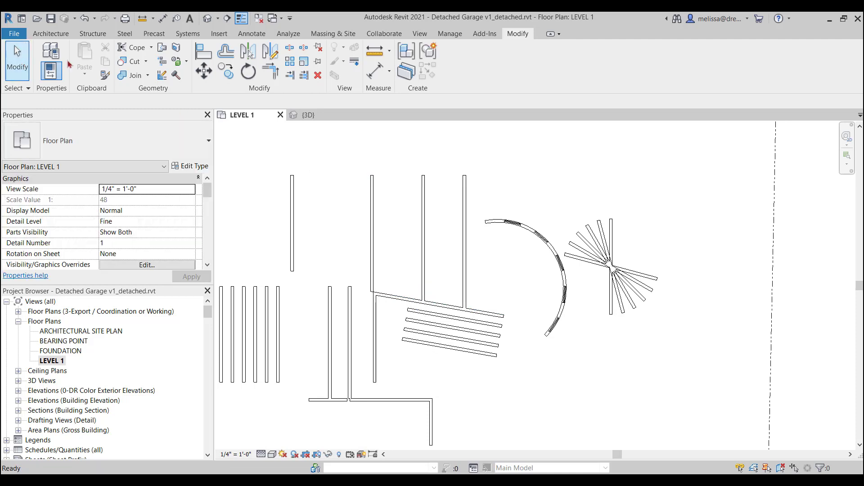
- Extend all six upper vertical walls to the line of the lowest angled wall with Trim/Extend Multiple Elements, and exit the command
click(305, 77)
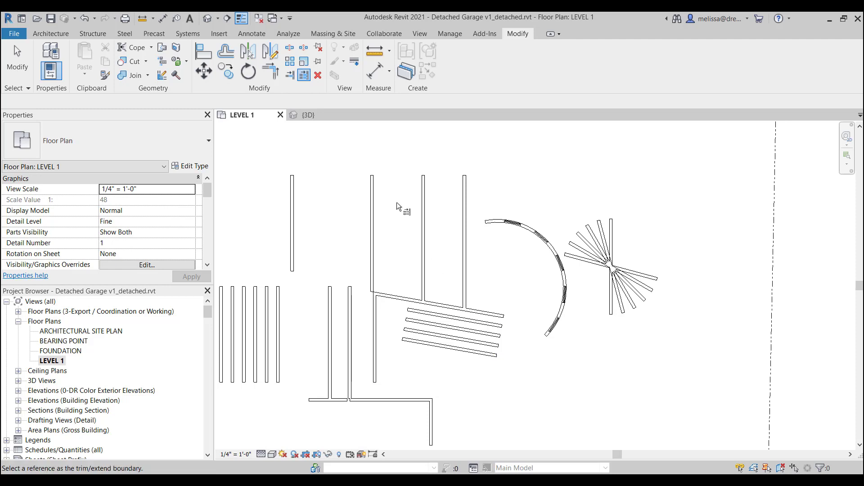
click(434, 341)
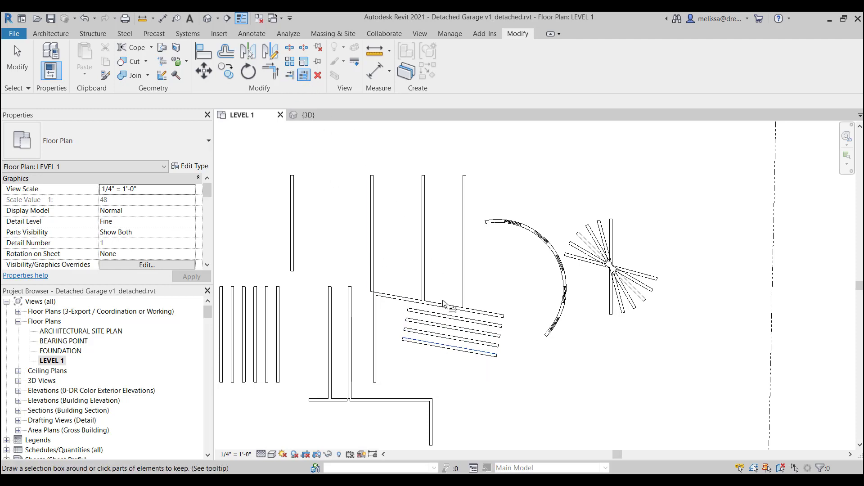
click(465, 274)
click(422, 280)
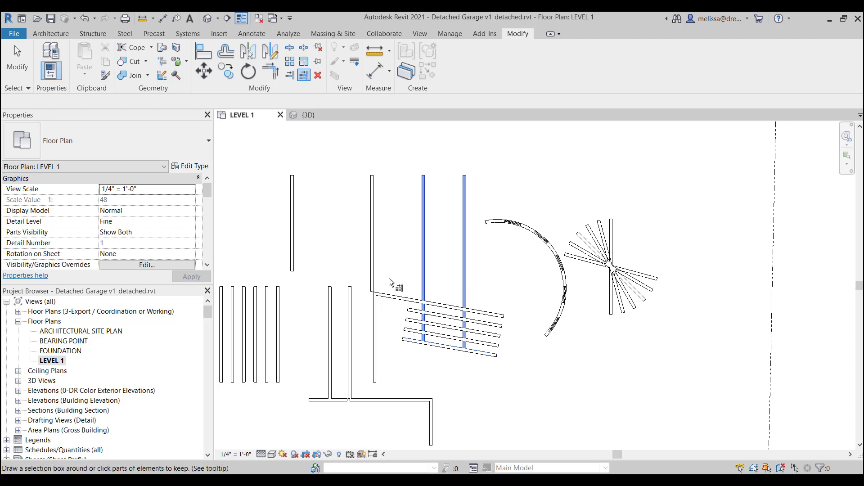
click(374, 278)
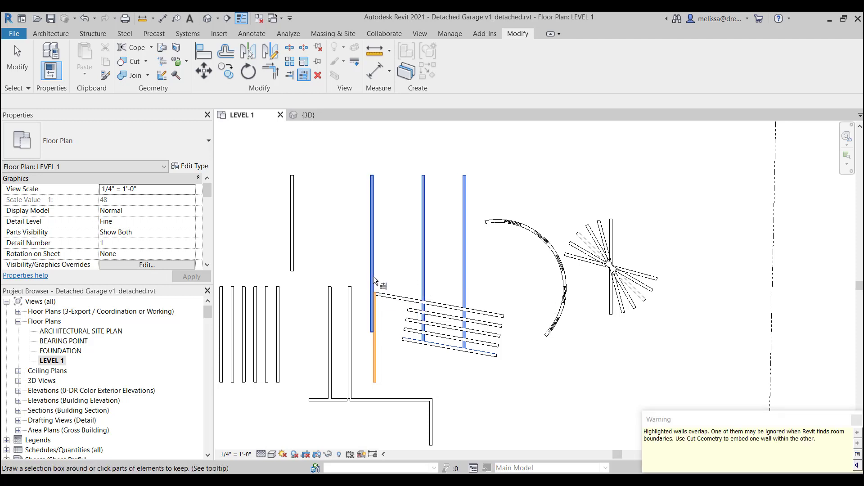
click(293, 258)
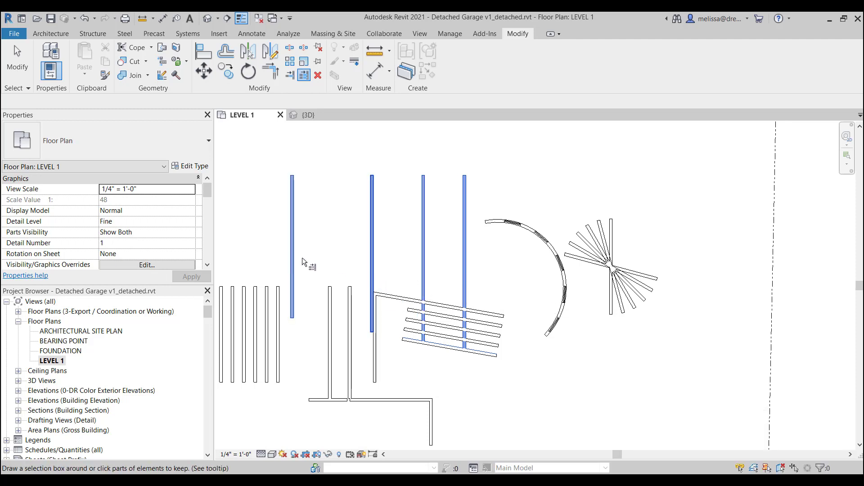
scroll(439, 282, down, 2)
click(291, 266)
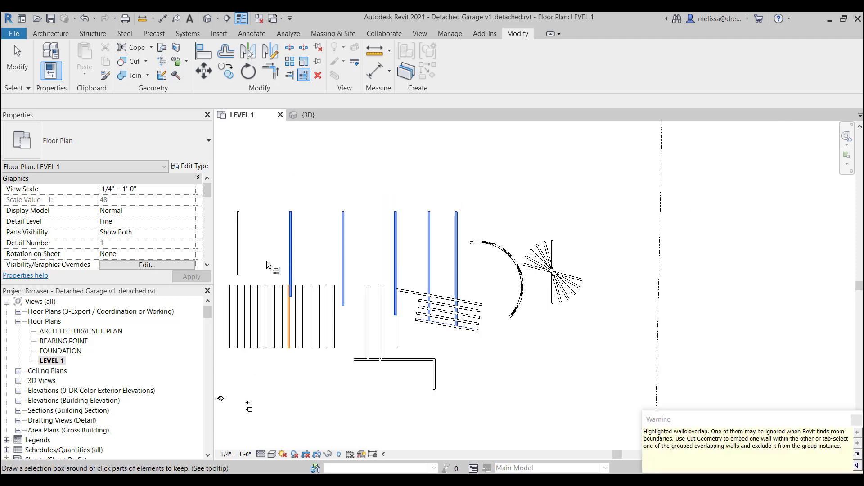
click(242, 258)
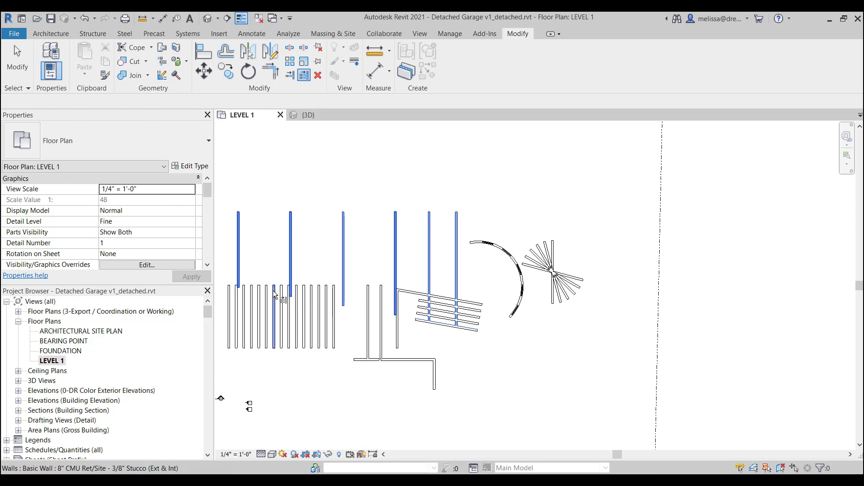
key(Escape)
key(Escape)
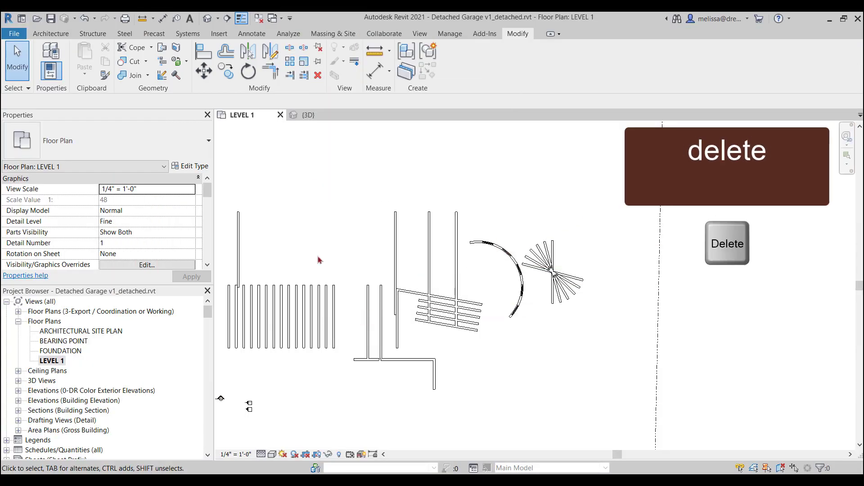
- Delete the extended upper vertical wall that runs alongside the lower vertical wall joined to the top angled wall
click(394, 254)
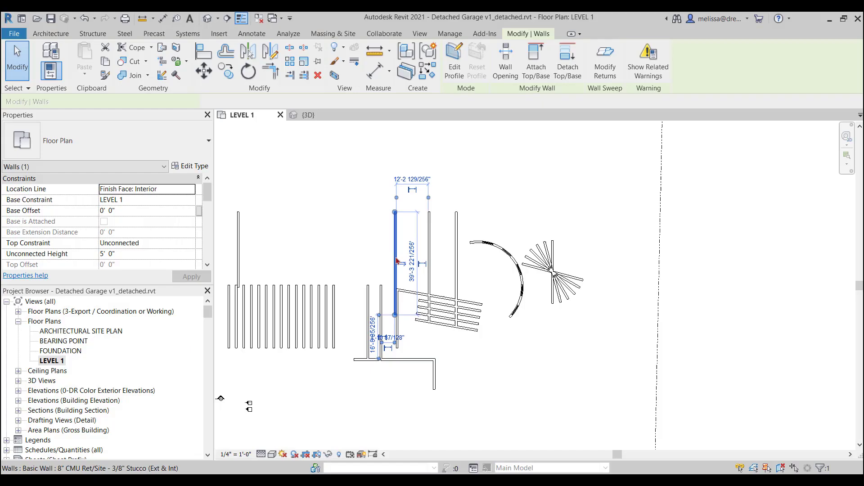
click(318, 75)
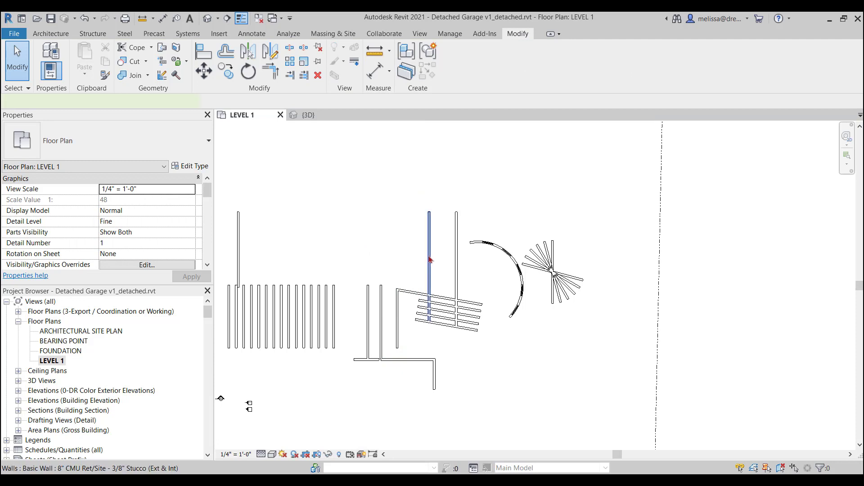